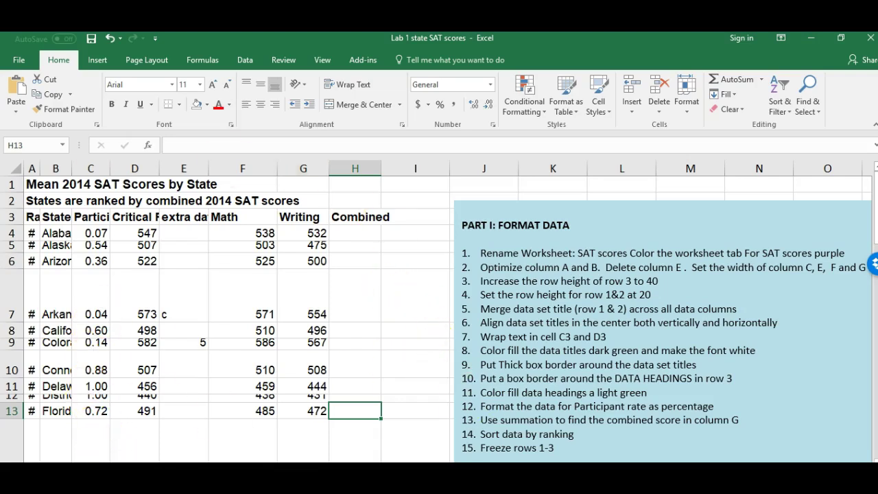
- Switch to Chrome and open the Excel Labs page of the stats course
{"action": "key", "text": "alt+Tab"}
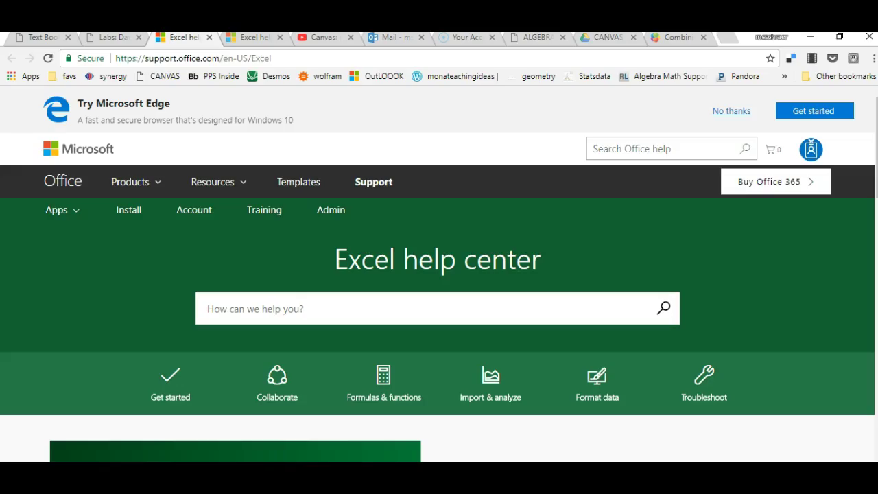
{"action": "left_click", "coordinate": [38, 37]}
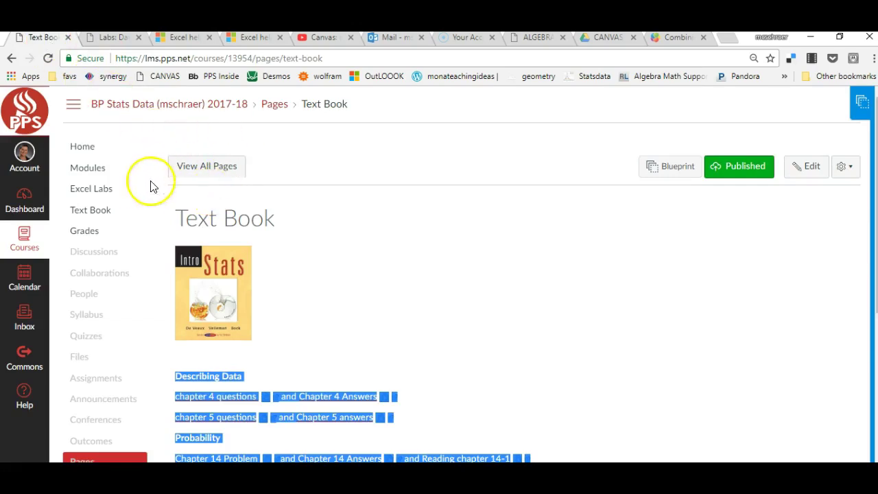
{"action": "left_click", "coordinate": [97, 197]}
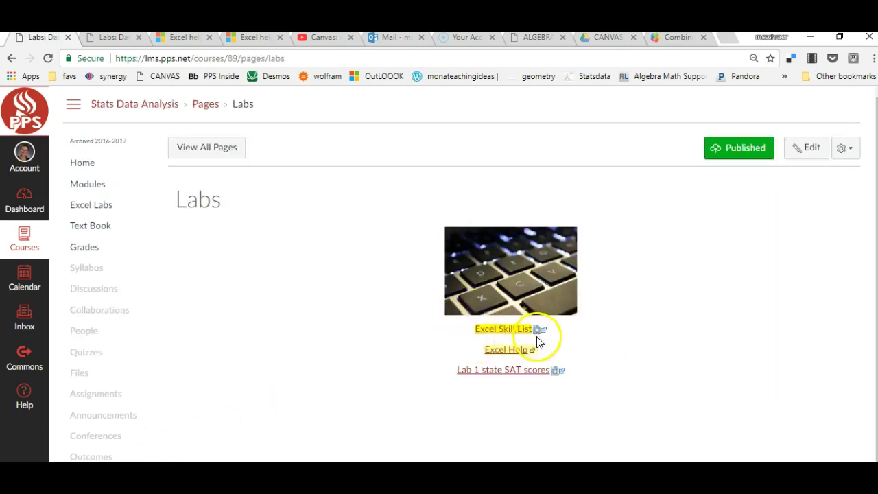
- Preview the Excel Skill List on the Labs page and look through the numbered skills and their hints
{"action": "left_click", "coordinate": [539, 330]}
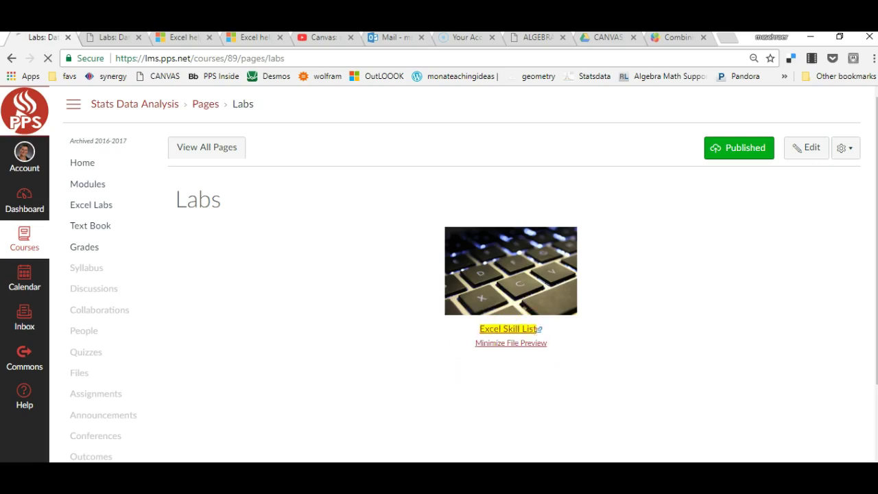
{"action": "scroll", "coordinate": [508, 325], "scroll_direction": "down", "scroll_amount": 2}
{"action": "scroll", "coordinate": [507, 325], "scroll_direction": "down", "scroll_amount": 5}
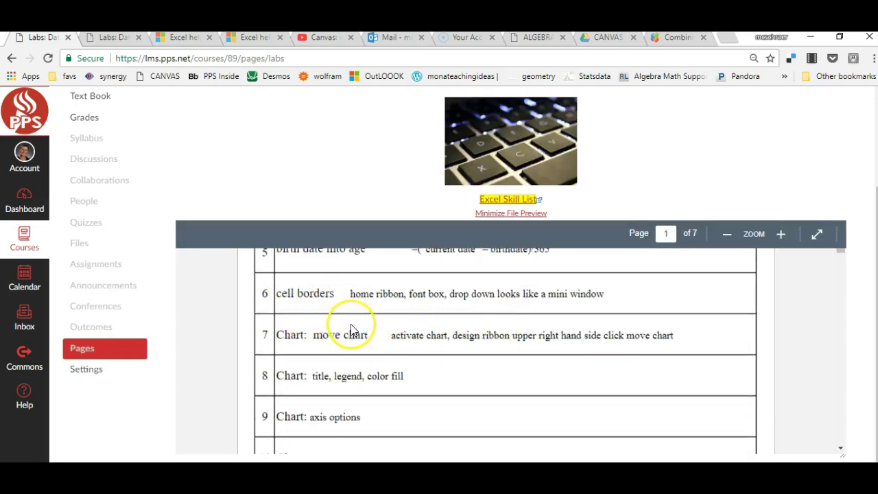
{"action": "scroll", "coordinate": [350, 328], "scroll_direction": "up", "scroll_amount": 4}
{"action": "scroll", "coordinate": [350, 329], "scroll_direction": "up", "scroll_amount": 2}
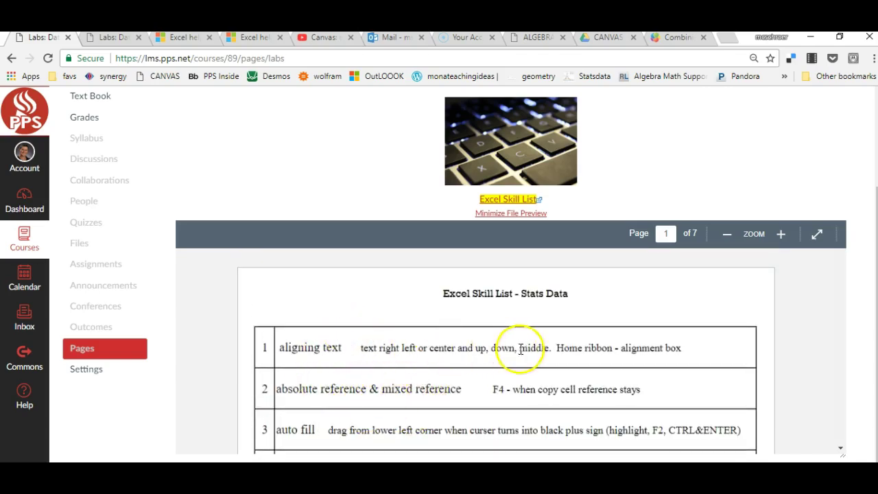
{"action": "scroll", "coordinate": [521, 371], "scroll_direction": "down", "scroll_amount": 6}
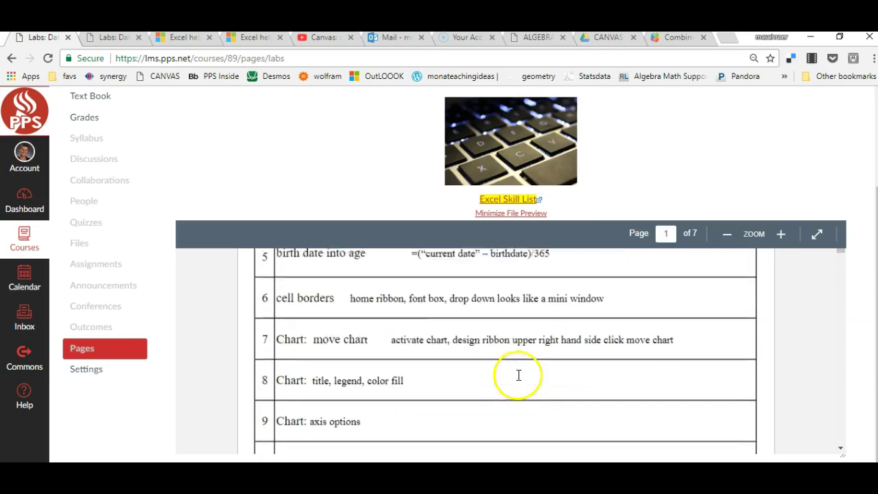
{"action": "scroll", "coordinate": [506, 382], "scroll_direction": "down", "scroll_amount": 1}
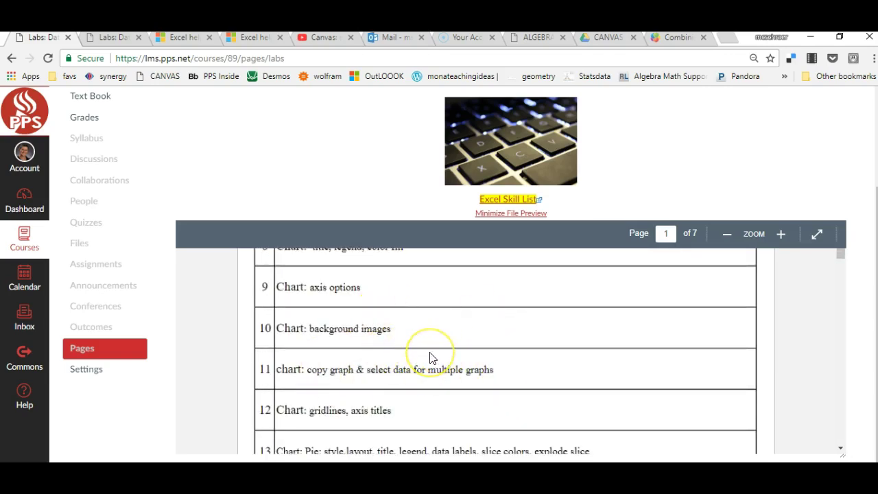
{"action": "scroll", "coordinate": [430, 357], "scroll_direction": "up", "scroll_amount": 3}
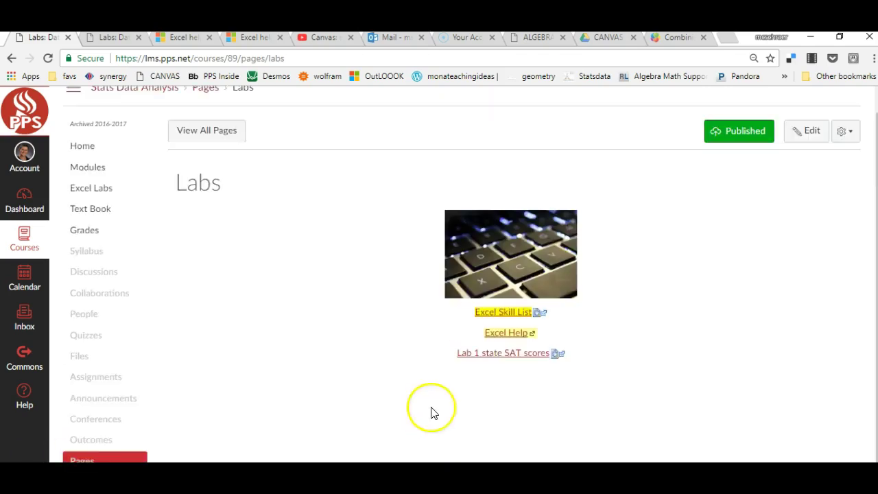
- Open the Excel Help link, search the help center for "filter", and read the instructions for filtering a range of data
{"action": "left_click", "coordinate": [506, 332]}
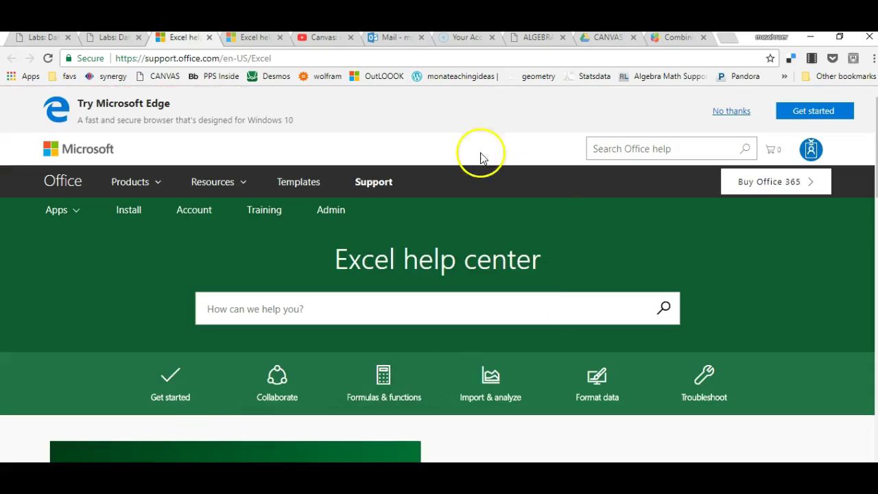
{"action": "left_click", "coordinate": [381, 315]}
{"action": "type", "text": "filter"}
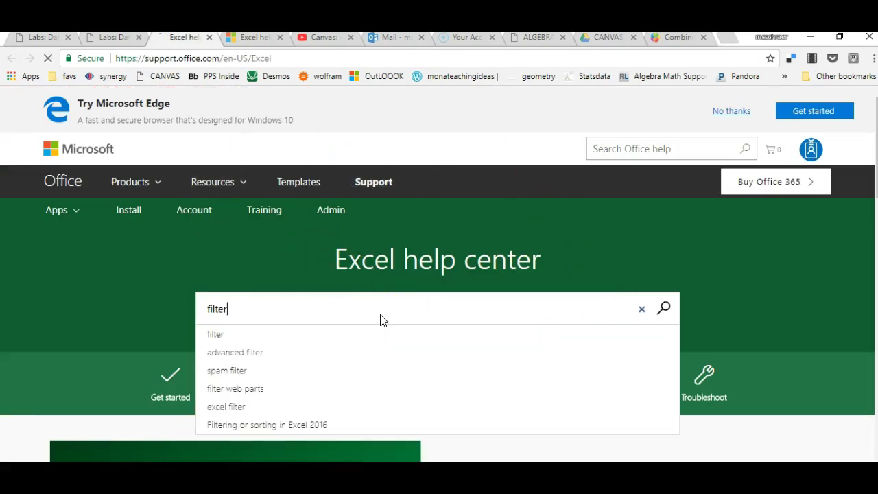
{"action": "key", "text": "Return"}
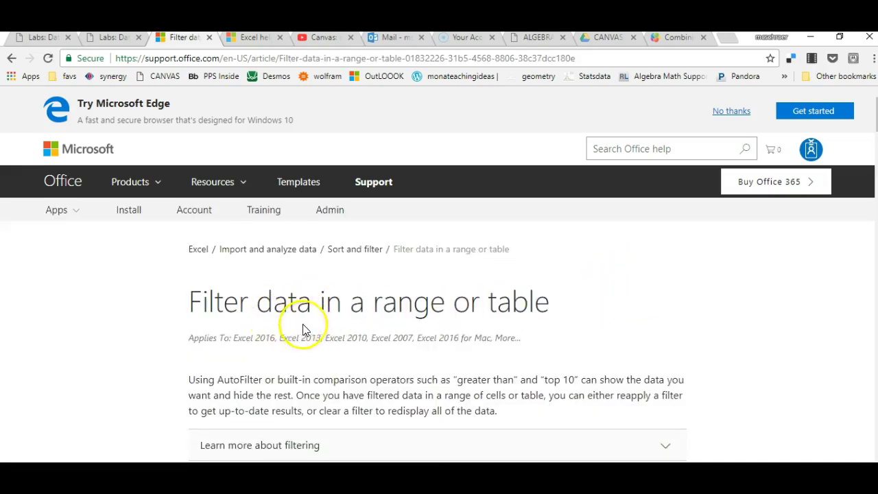
{"action": "scroll", "coordinate": [308, 321], "scroll_direction": "down", "scroll_amount": 5}
{"action": "scroll", "coordinate": [312, 322], "scroll_direction": "down", "scroll_amount": 8}
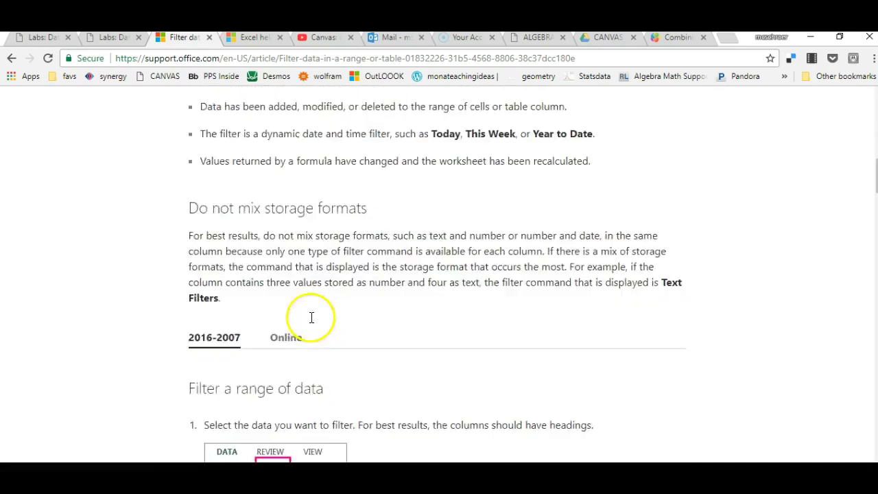
{"action": "scroll", "coordinate": [337, 321], "scroll_direction": "down", "scroll_amount": 2}
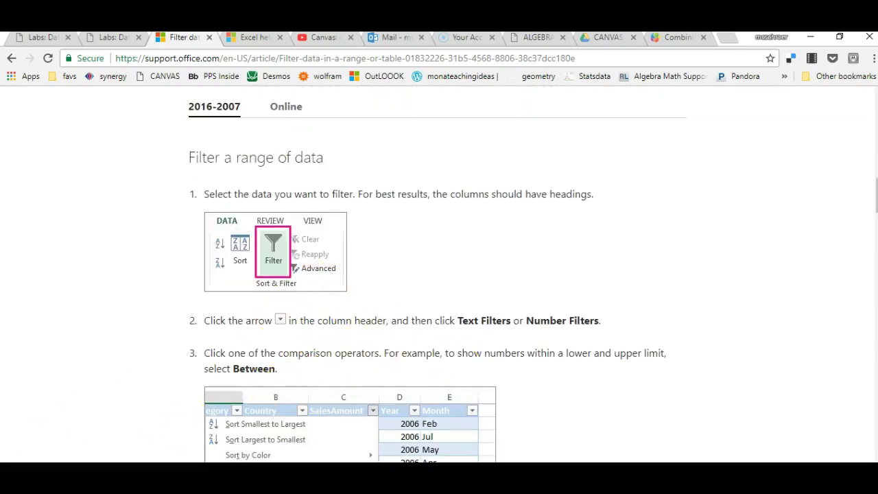
- Switch back to the Excel workbook, view the Part 2 - Percent Change and Challenge sheets, and return to Worksheet 1
{"action": "left_click", "coordinate": [48, 483]}
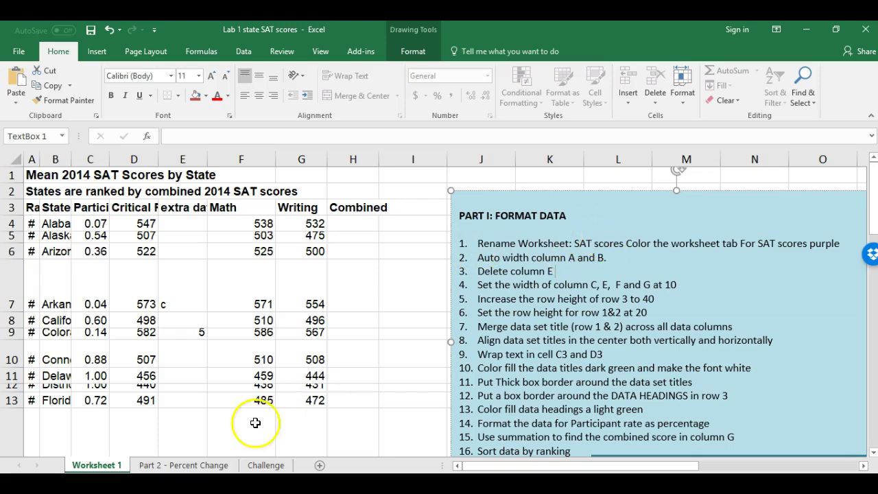
{"action": "left_click", "coordinate": [158, 466]}
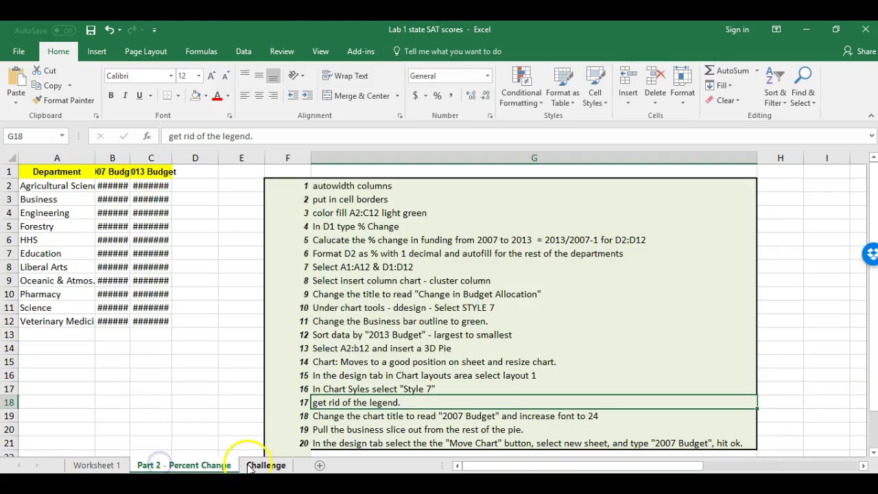
{"action": "left_click", "coordinate": [265, 466]}
{"action": "left_click", "coordinate": [99, 466]}
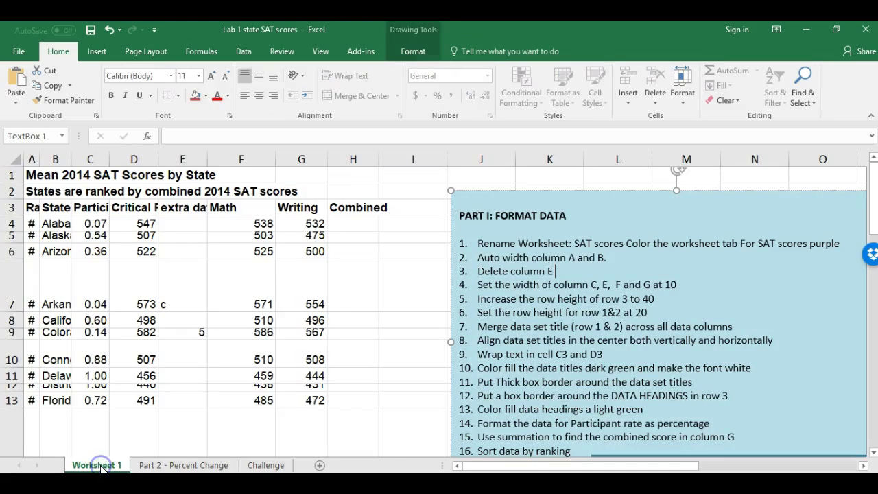
- Rename the sheet Worksheet 1 as "SAT scores"
{"action": "left_click", "coordinate": [106, 467]}
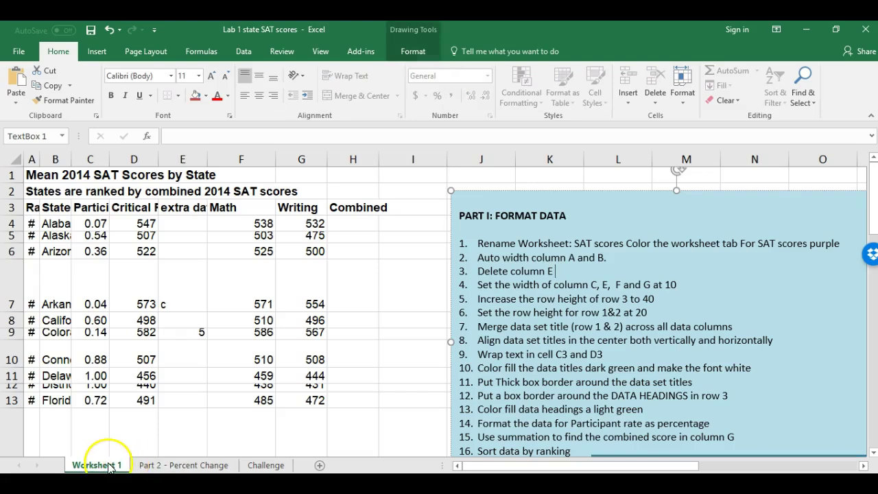
{"action": "right_click", "coordinate": [108, 467]}
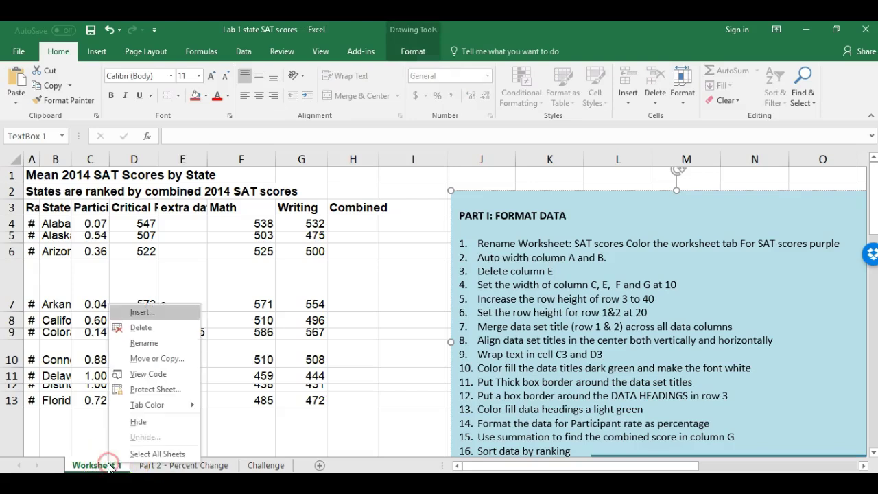
{"action": "left_click", "coordinate": [130, 340]}
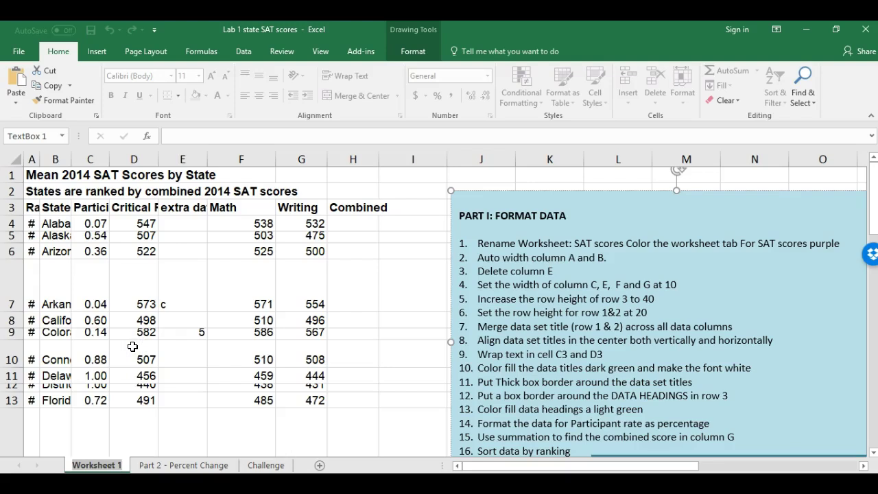
{"action": "type", "text": "SAT scores"}
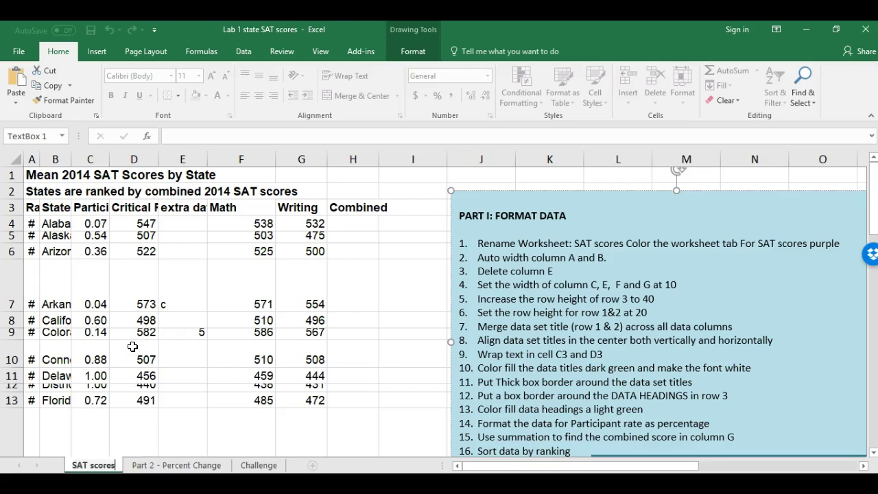
{"action": "left_click", "coordinate": [146, 466]}
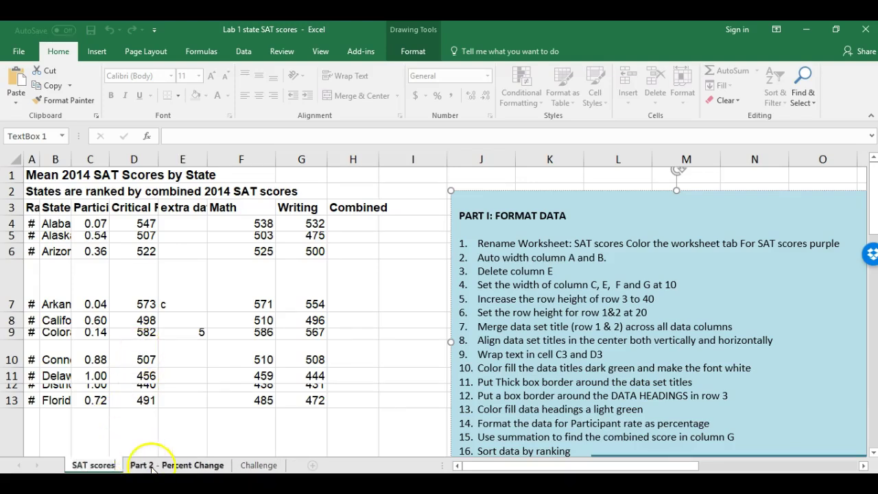
- Set the SAT scores sheet's tab color to standard purple and check it by switching to another sheet and back
{"action": "right_click", "coordinate": [112, 466]}
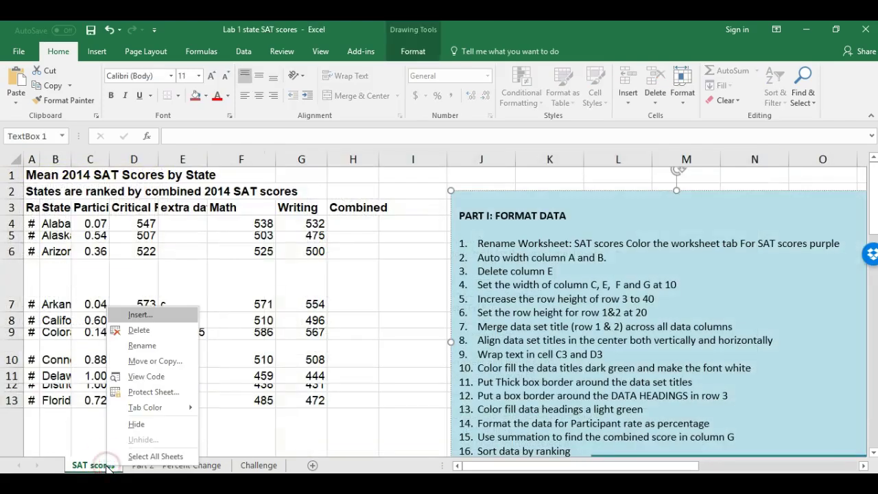
{"action": "mouse_move", "coordinate": [144, 408]}
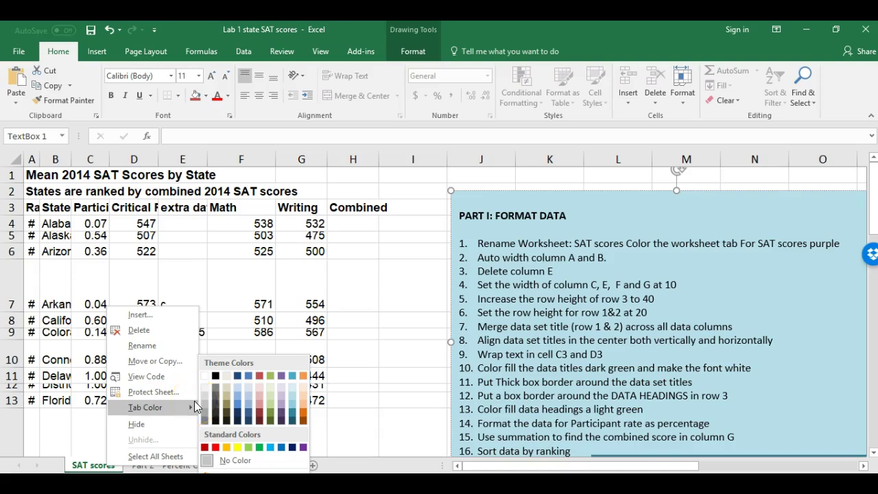
{"action": "left_click", "coordinate": [303, 447]}
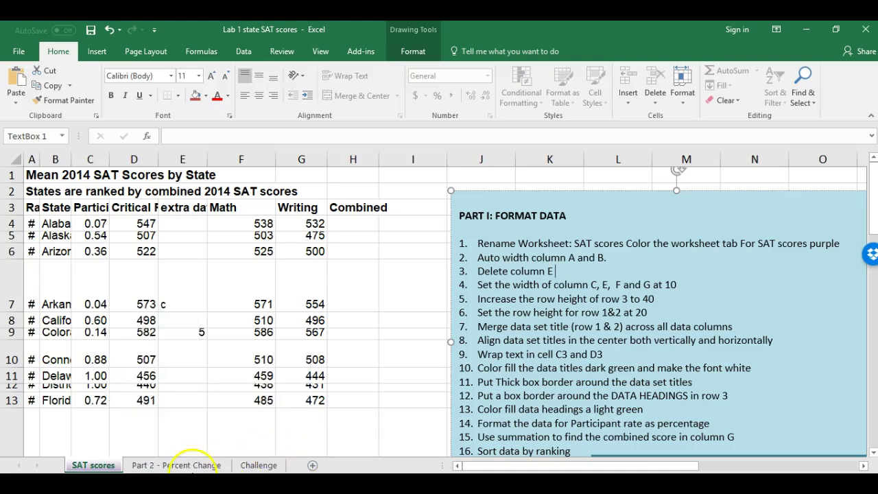
{"action": "left_click", "coordinate": [191, 465]}
{"action": "left_click", "coordinate": [92, 466]}
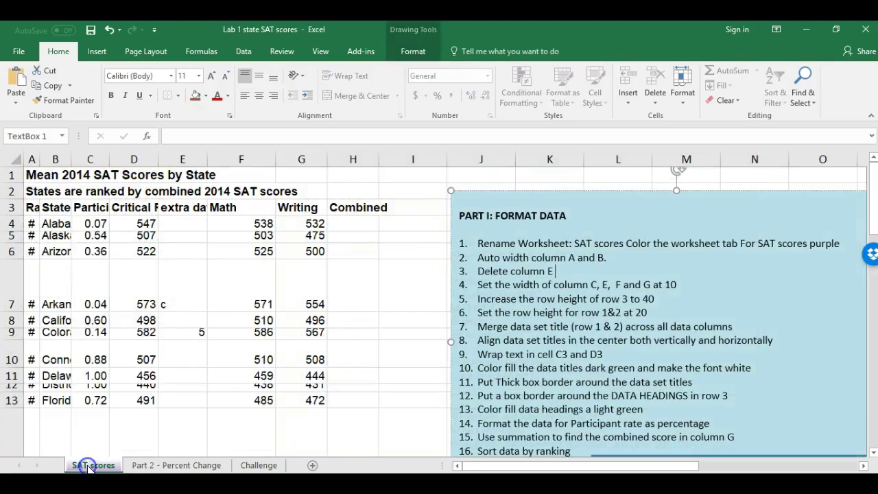
- Auto-fit the widths of column B and column A to their contents
{"action": "left_click", "coordinate": [483, 285]}
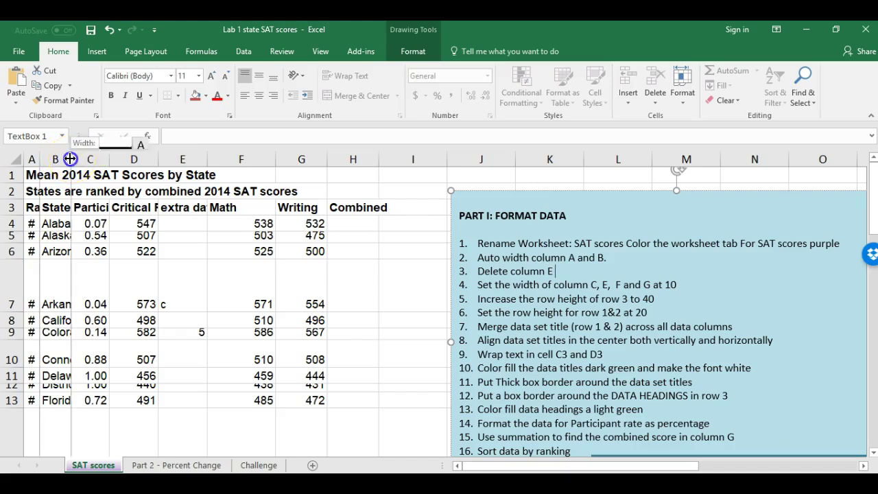
{"action": "double_click", "coordinate": [70, 159]}
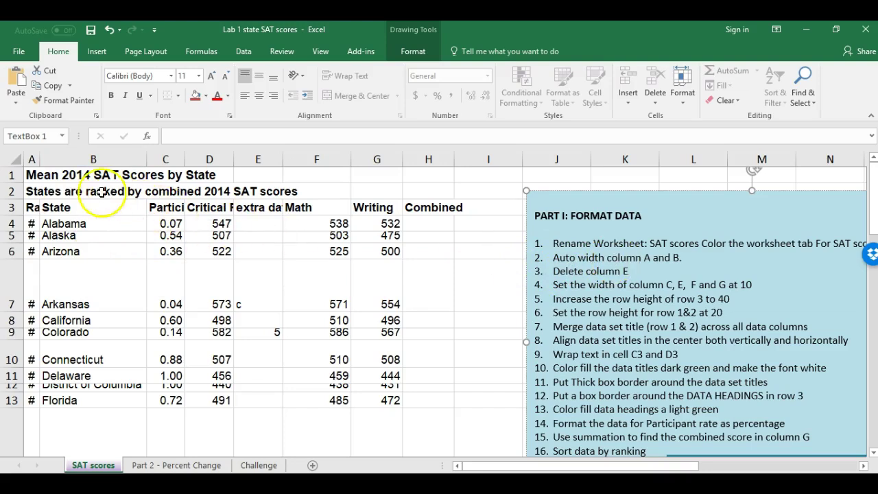
{"action": "left_click", "coordinate": [32, 222]}
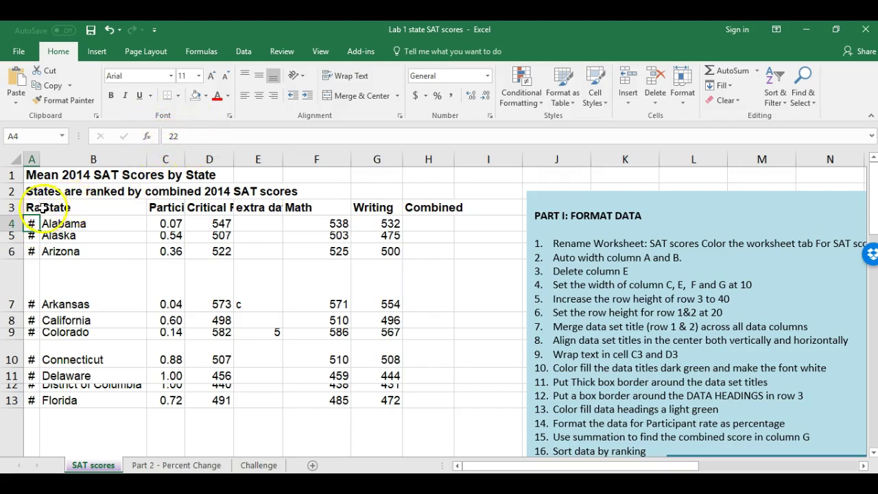
{"action": "double_click", "coordinate": [39, 159]}
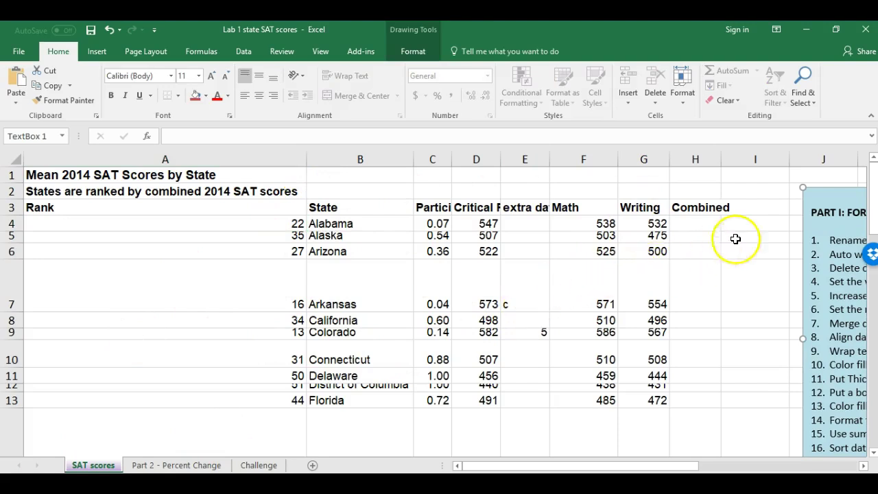
- Move the Part I instructions text box over columns B to J so its full lines are readable
{"action": "left_click", "coordinate": [797, 198]}
{"action": "left_click", "coordinate": [810, 198]}
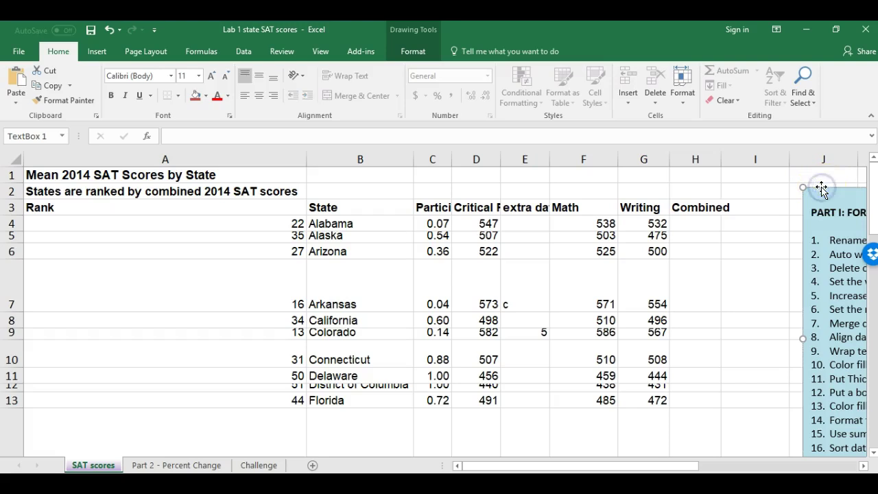
{"action": "left_click_drag", "start_coordinate": [821, 187], "coordinate": [392, 182]}
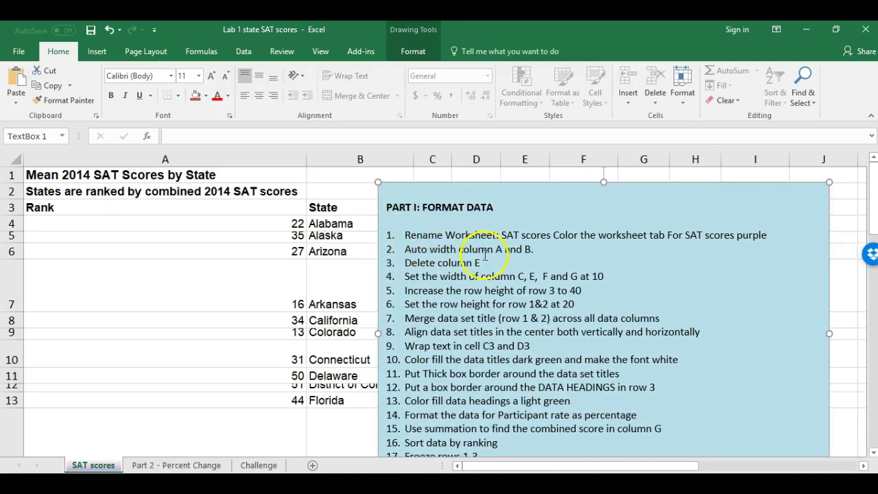
- Color instructions 1 and 2 in the Part I text box red to mark them as finished
{"action": "left_click_drag", "start_coordinate": [524, 250], "coordinate": [391, 235]}
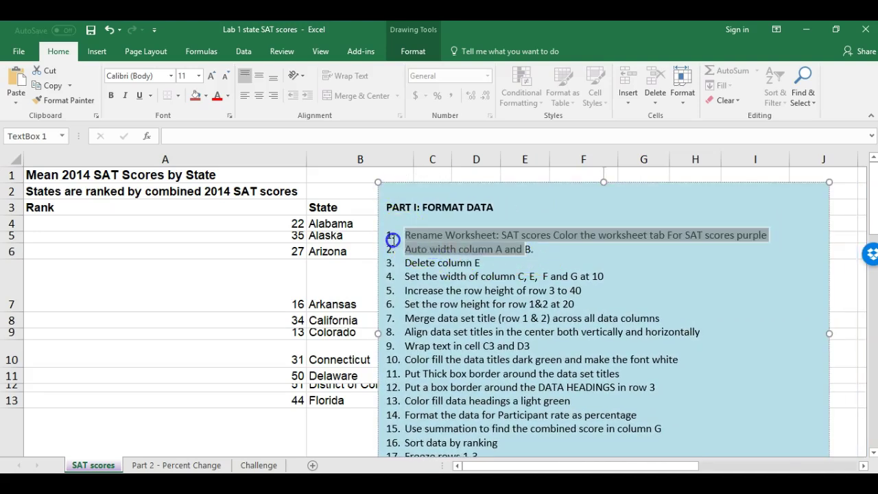
{"action": "left_click", "coordinate": [217, 96]}
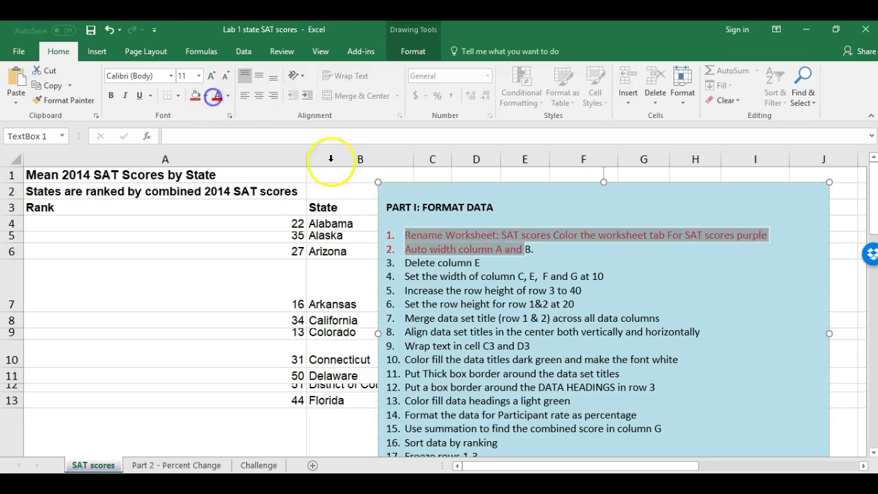
{"action": "left_click", "coordinate": [537, 251]}
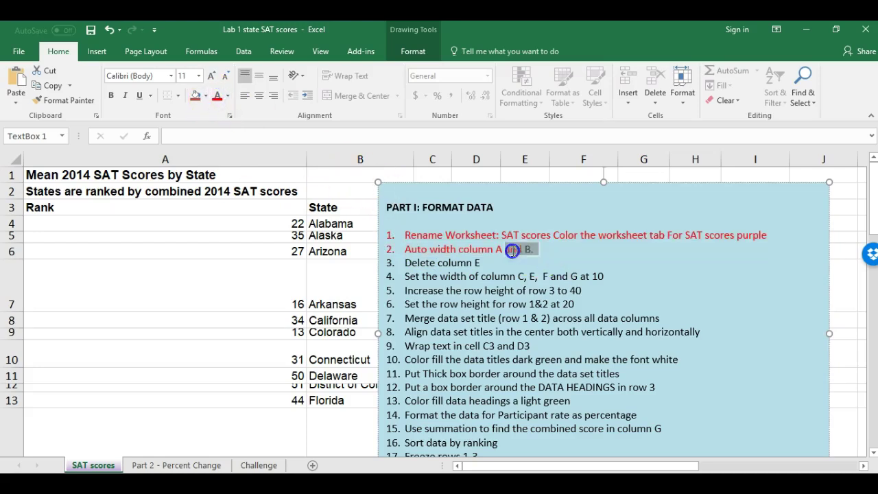
{"action": "left_click", "coordinate": [216, 95]}
{"action": "left_click", "coordinate": [491, 264]}
- Move the Part I instructions text box off the data so that it starts at column J
{"action": "left_click_drag", "start_coordinate": [498, 185], "coordinate": [157, 182]}
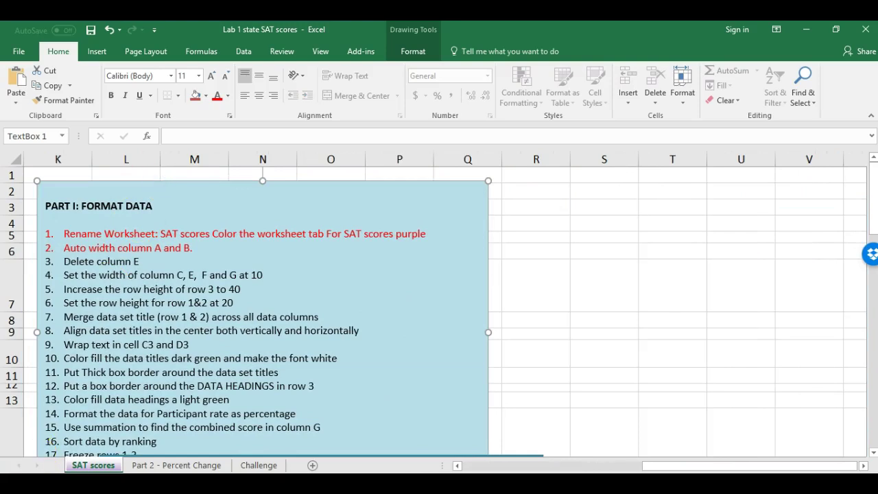
{"action": "scroll", "coordinate": [172, 378], "scroll_direction": "left", "scroll_amount": 5}
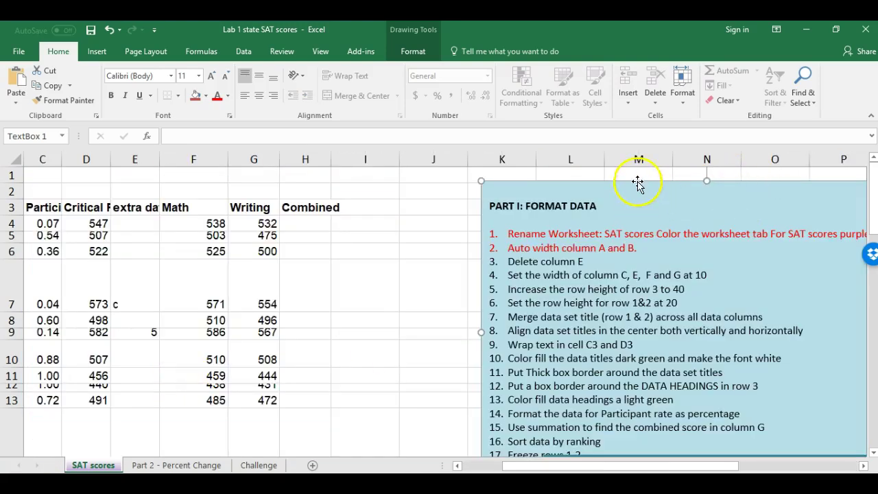
{"action": "left_click_drag", "start_coordinate": [638, 182], "coordinate": [561, 184]}
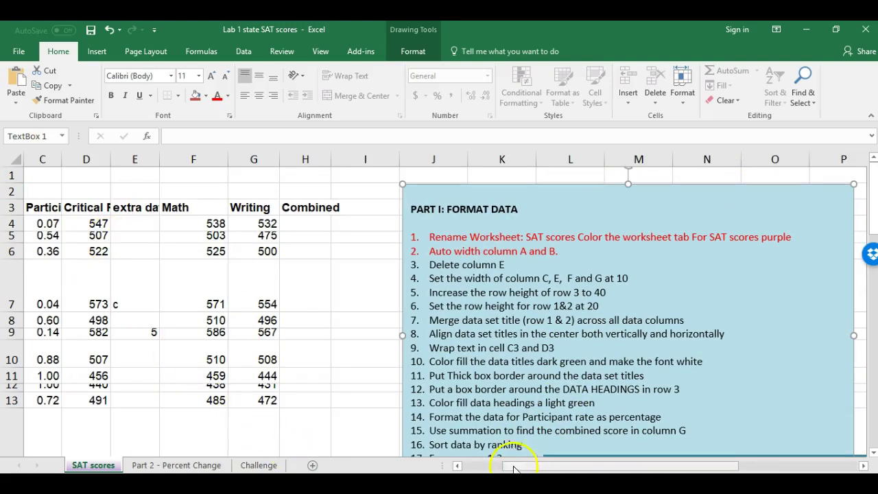
{"action": "left_click_drag", "start_coordinate": [513, 467], "coordinate": [470, 465]}
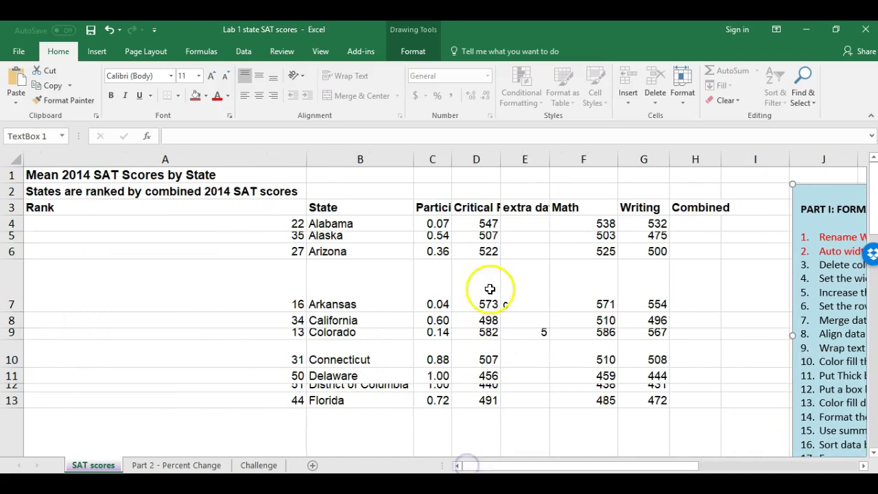
- Delete the extra data column E from the SAT scores sheet
{"action": "left_click", "coordinate": [524, 160]}
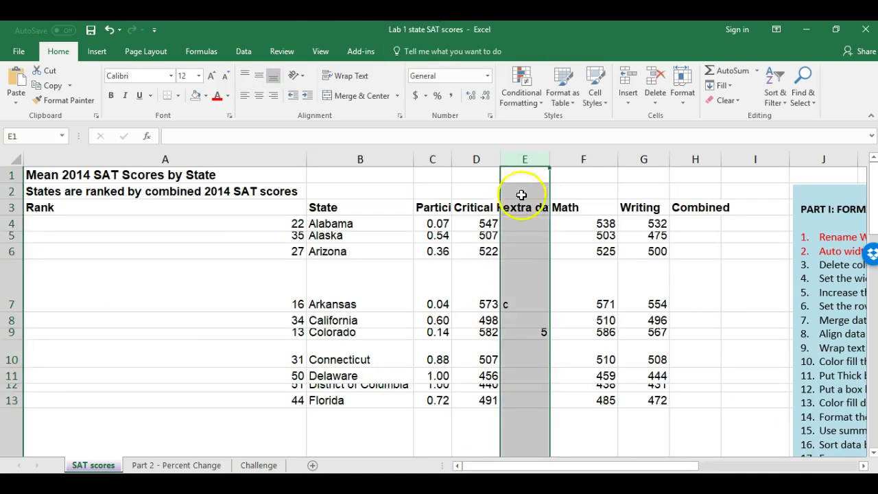
{"action": "right_click", "coordinate": [518, 158]}
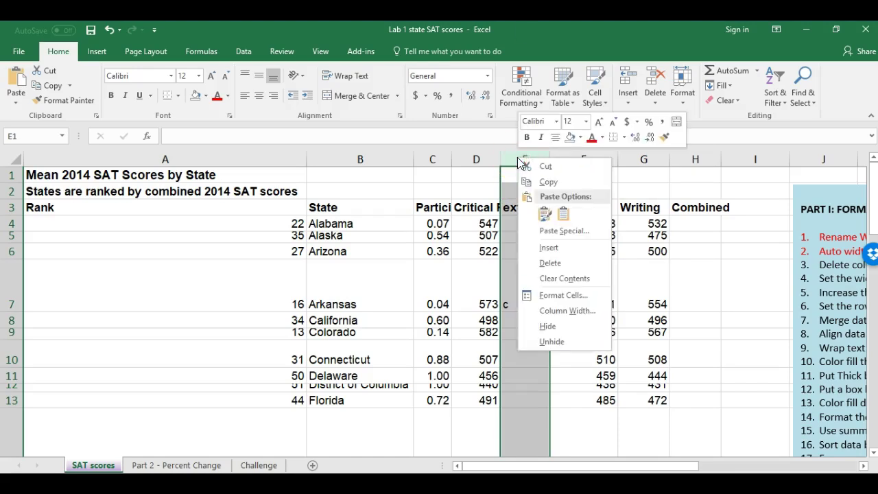
{"action": "left_click", "coordinate": [533, 264]}
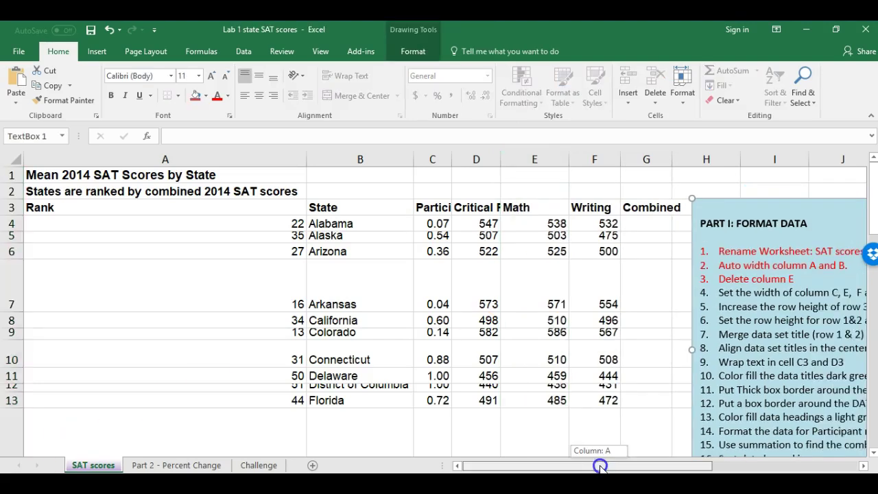
{"action": "left_click_drag", "start_coordinate": [601, 462], "coordinate": [621, 462]}
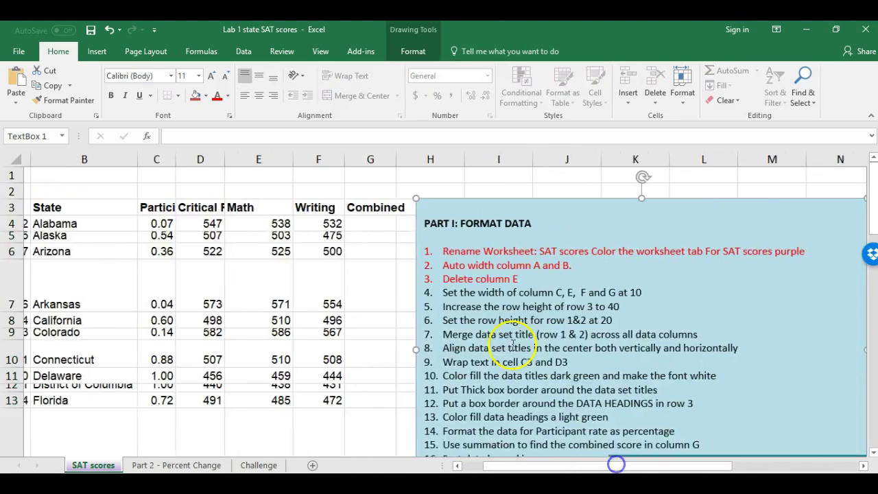
{"action": "left_click_drag", "start_coordinate": [520, 465], "coordinate": [498, 466]}
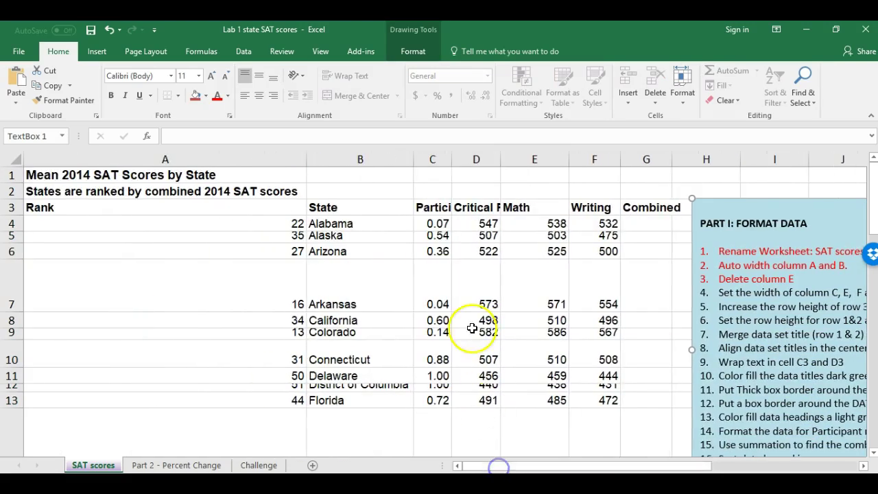
{"action": "left_click", "coordinate": [426, 158]}
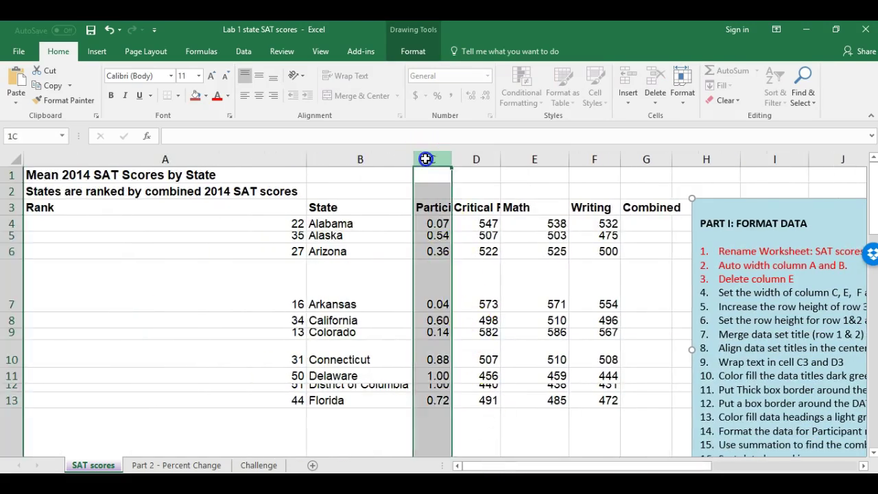
{"action": "left_click_drag", "start_coordinate": [445, 158], "coordinate": [638, 154]}
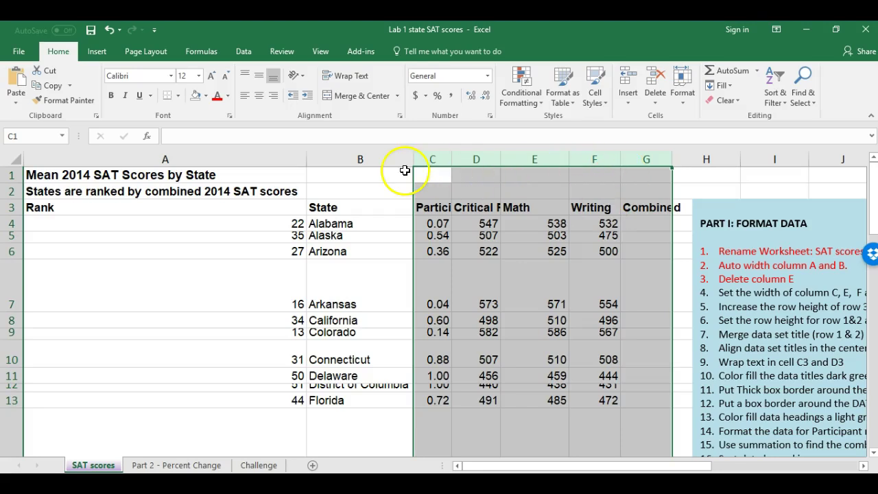
{"action": "left_click", "coordinate": [475, 159]}
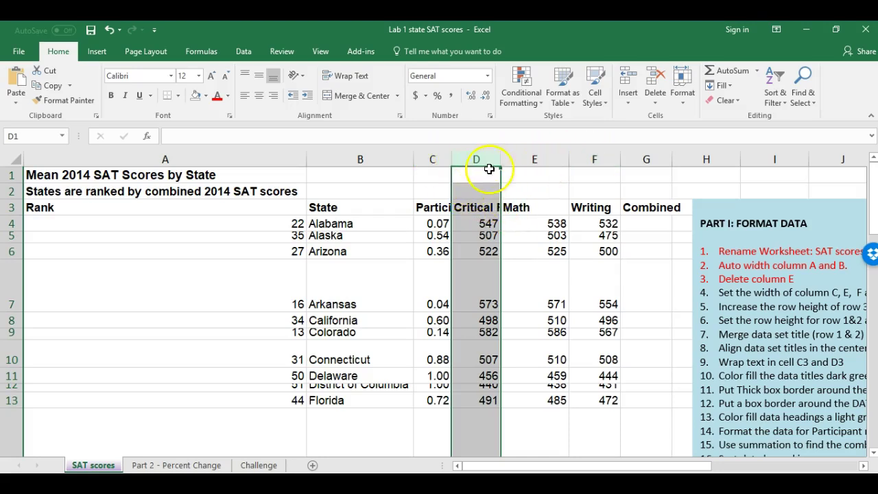
- Set the width of the non-adjacent columns C, E, F and G to 10 in one operation, leaving out column D
{"action": "left_click", "coordinate": [434, 160]}
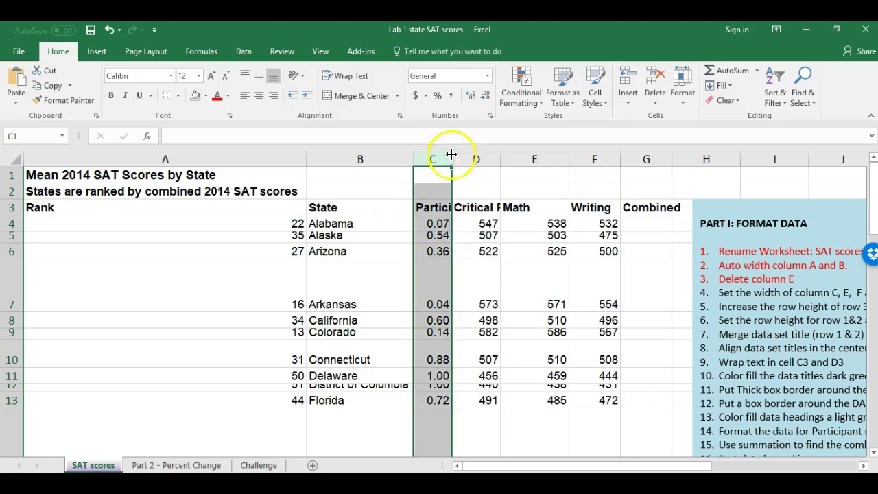
{"action": "left_click", "coordinate": [521, 159], "text": "ctrl"}
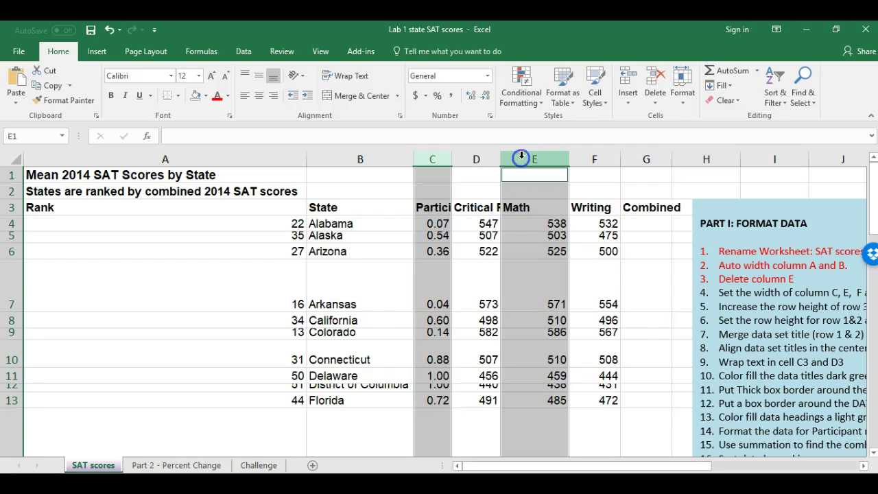
{"action": "left_click", "coordinate": [594, 159], "text": "ctrl"}
{"action": "left_click", "coordinate": [629, 159], "text": "ctrl"}
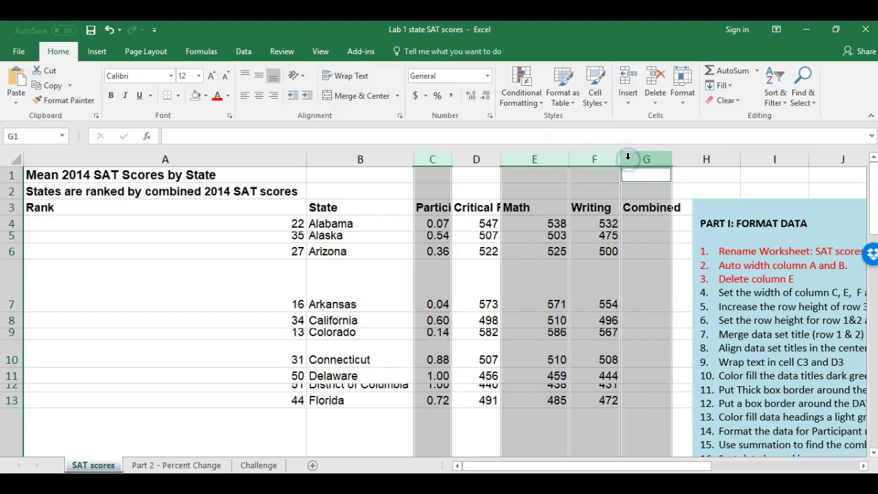
{"action": "right_click", "coordinate": [605, 156]}
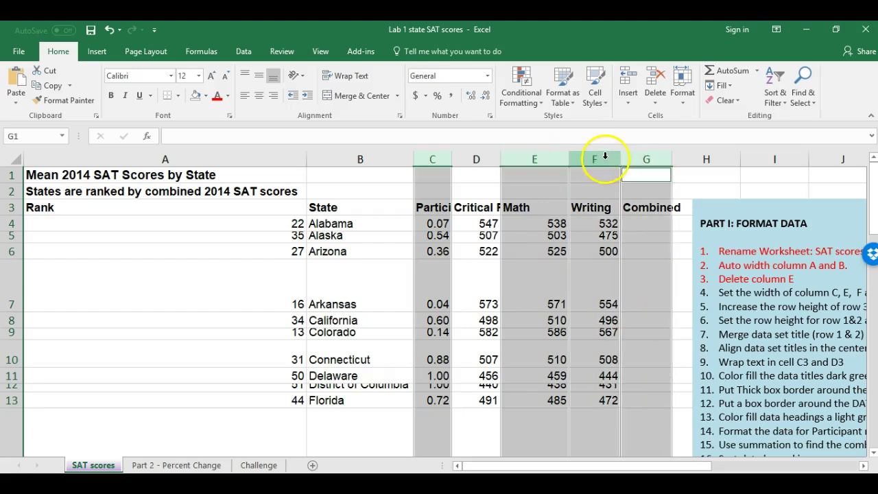
{"action": "right_click", "coordinate": [542, 158]}
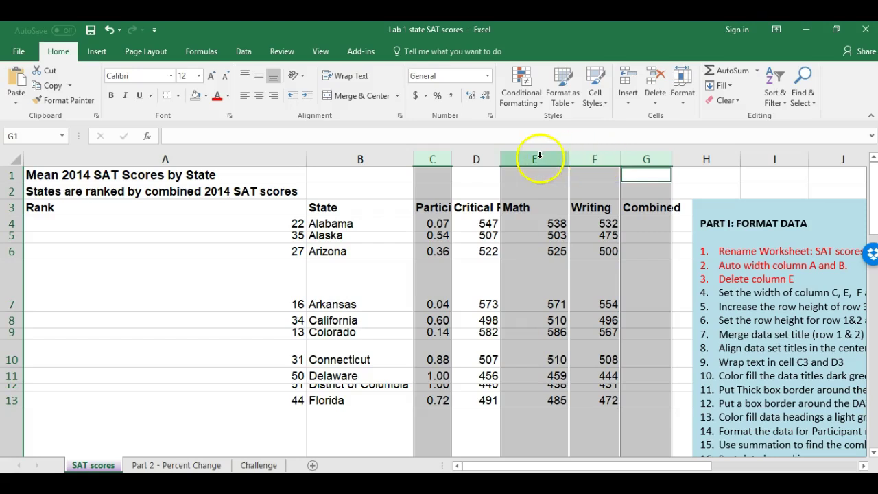
{"action": "right_click", "coordinate": [601, 154]}
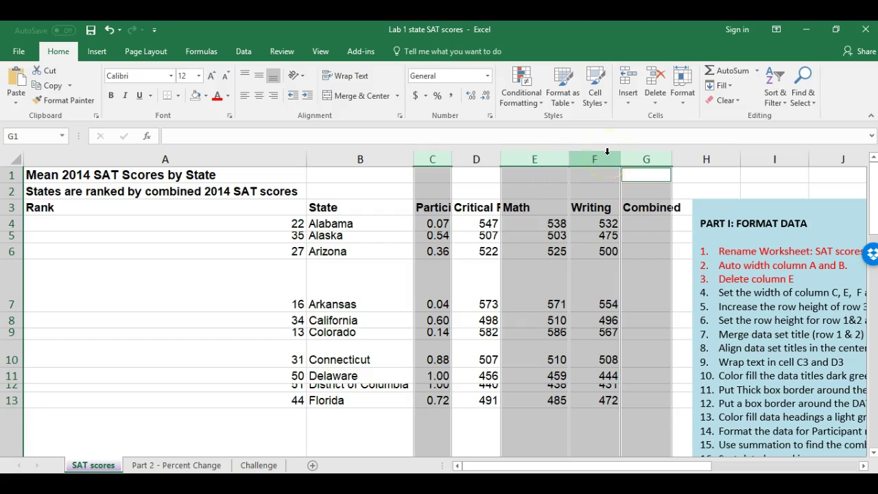
{"action": "right_click", "coordinate": [608, 155]}
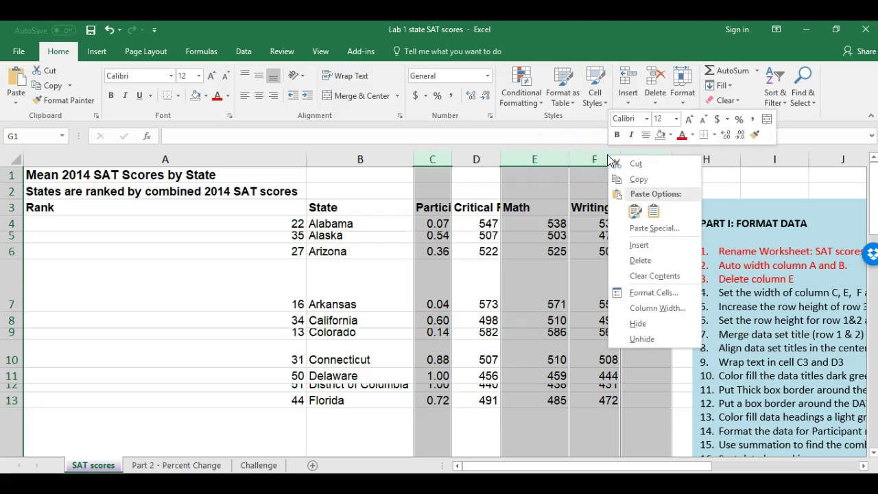
{"action": "left_click", "coordinate": [631, 308]}
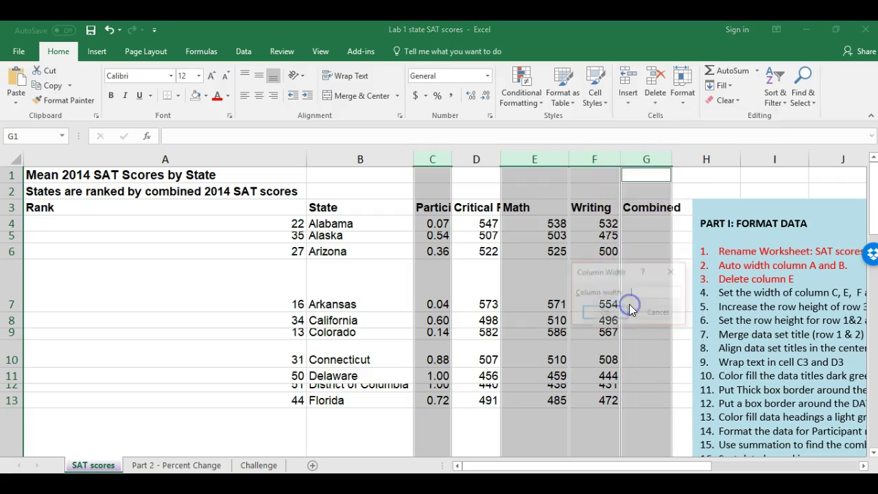
{"action": "left_click", "coordinate": [646, 293]}
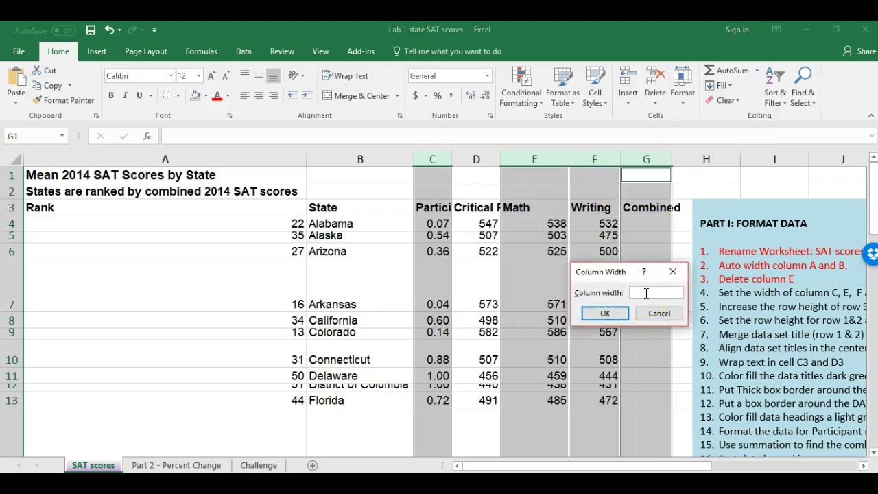
{"action": "type", "text": "10"}
{"action": "left_click", "coordinate": [605, 313]}
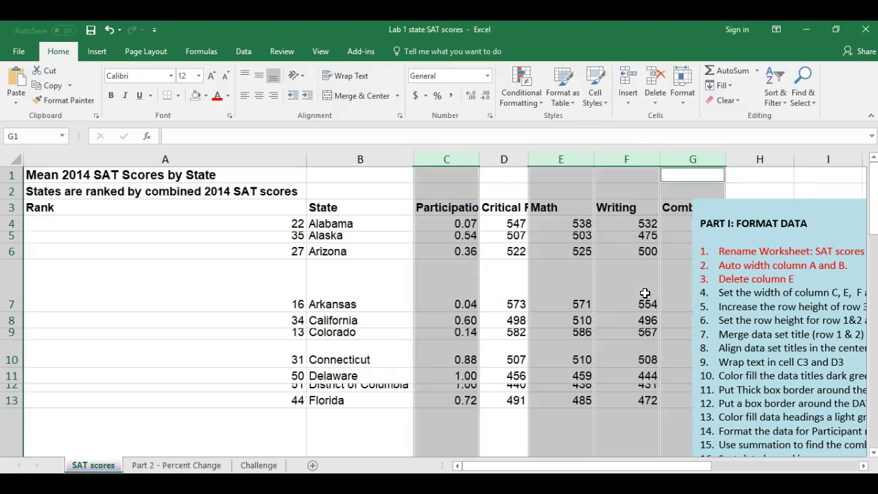
- Mark instruction 4 in red and place the Part I text box clear of the Combined column
{"action": "left_click", "coordinate": [81, 466]}
{"action": "left_click", "coordinate": [549, 372]}
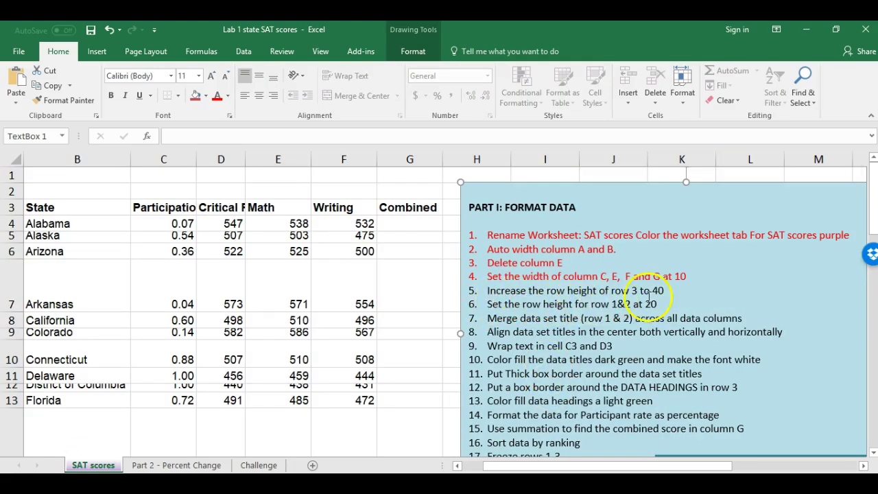
{"action": "left_click_drag", "start_coordinate": [522, 468], "coordinate": [462, 467]}
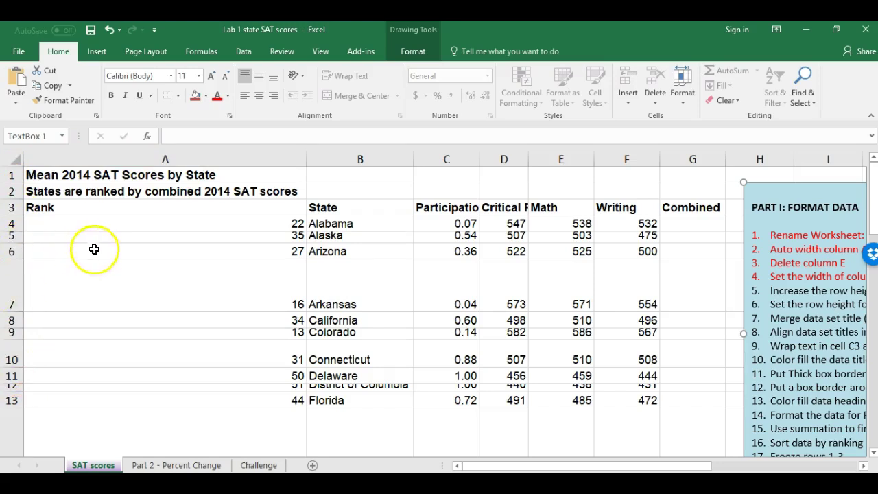
{"action": "left_click", "coordinate": [198, 226]}
{"action": "left_click", "coordinate": [193, 208]}
{"action": "left_click", "coordinate": [194, 192]}
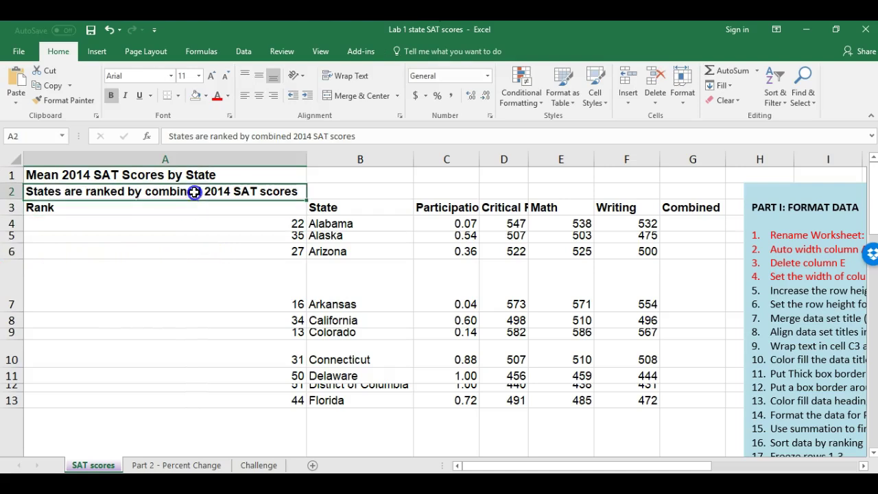
{"action": "left_click", "coordinate": [191, 175]}
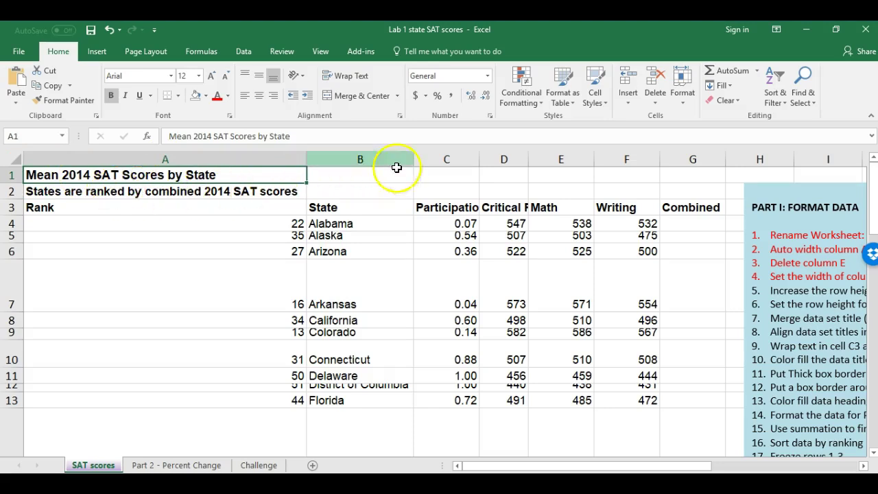
{"action": "left_click", "coordinate": [417, 226]}
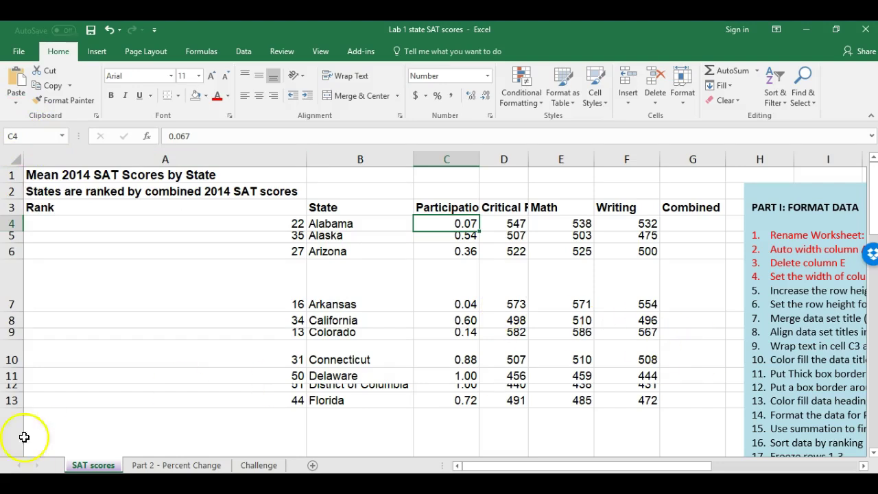
- Set the height of heading row 3 to 40
{"action": "left_click", "coordinate": [10, 207]}
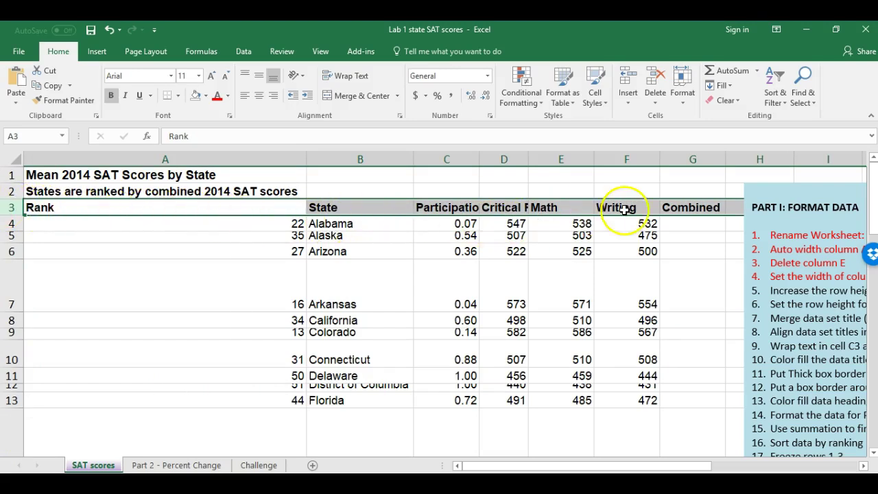
{"action": "right_click", "coordinate": [11, 208]}
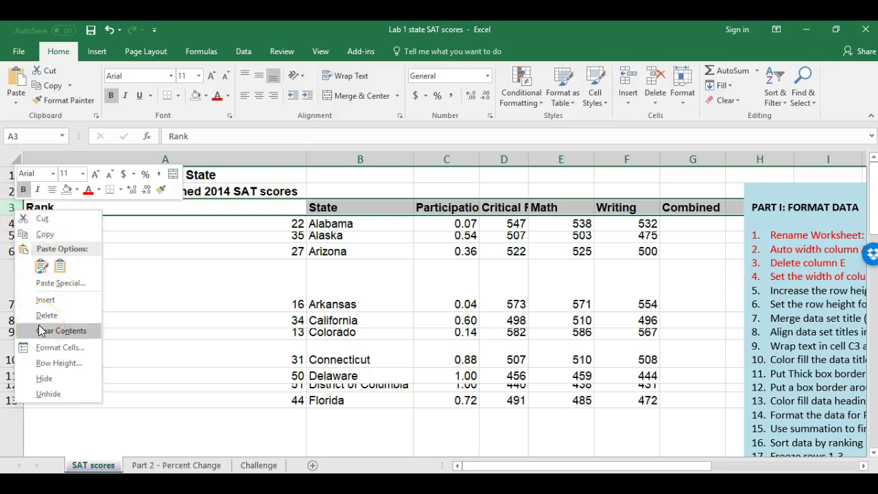
{"action": "left_click", "coordinate": [48, 364]}
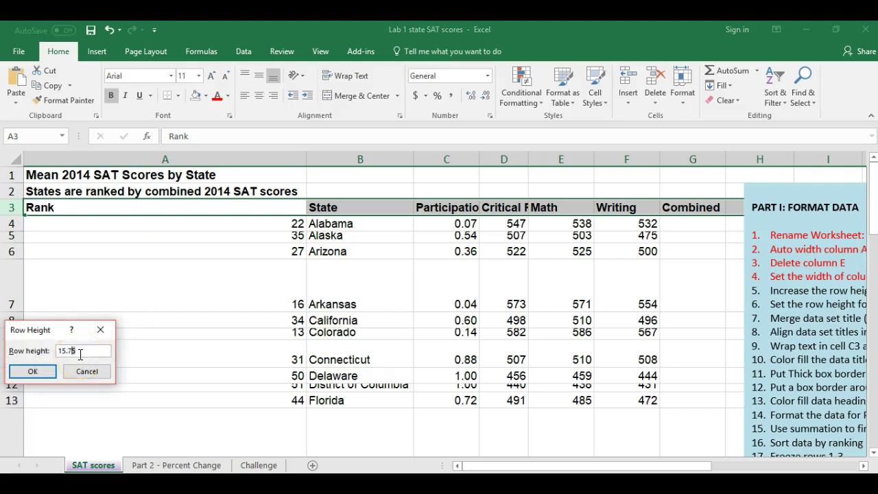
{"action": "left_click", "coordinate": [83, 350]}
{"action": "type", "text": "40"}
{"action": "key", "text": "Return"}
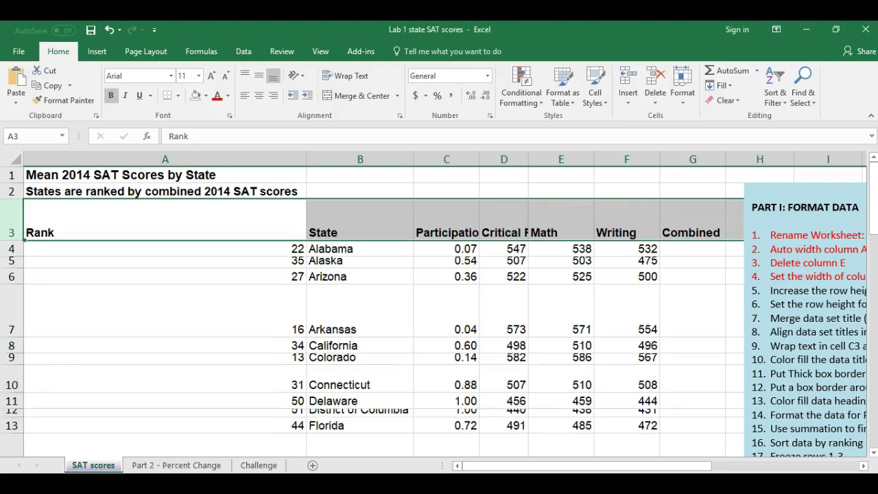
- Shift the Part I text box over the score columns and color instruction 5 red as finished
{"action": "left_click_drag", "start_coordinate": [856, 310], "coordinate": [688, 302]}
{"action": "left_click_drag", "start_coordinate": [797, 287], "coordinate": [605, 283]}
{"action": "left_click", "coordinate": [214, 100]}
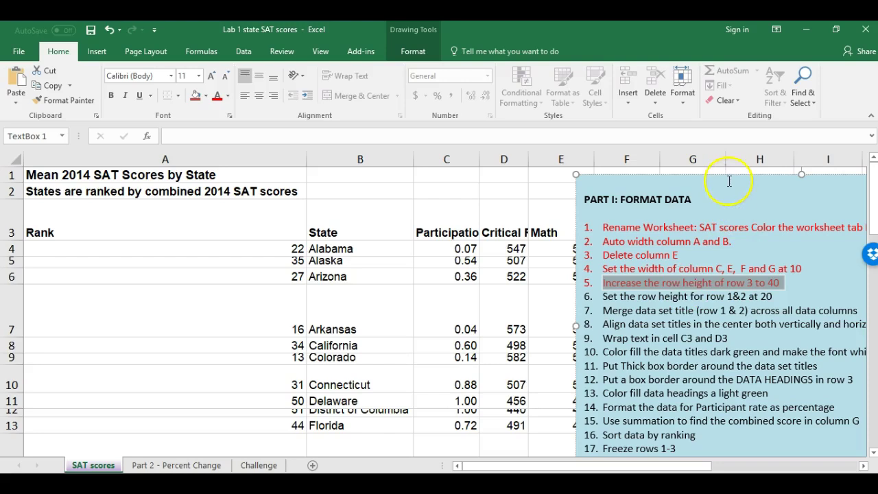
- Move the Part I text box clear of the data, set the height of rows 1 and 2 to 20, and mark instruction 6 in red
{"action": "left_click_drag", "start_coordinate": [727, 174], "coordinate": [548, 198]}
{"action": "left_click_drag", "start_coordinate": [516, 465], "coordinate": [472, 465]}
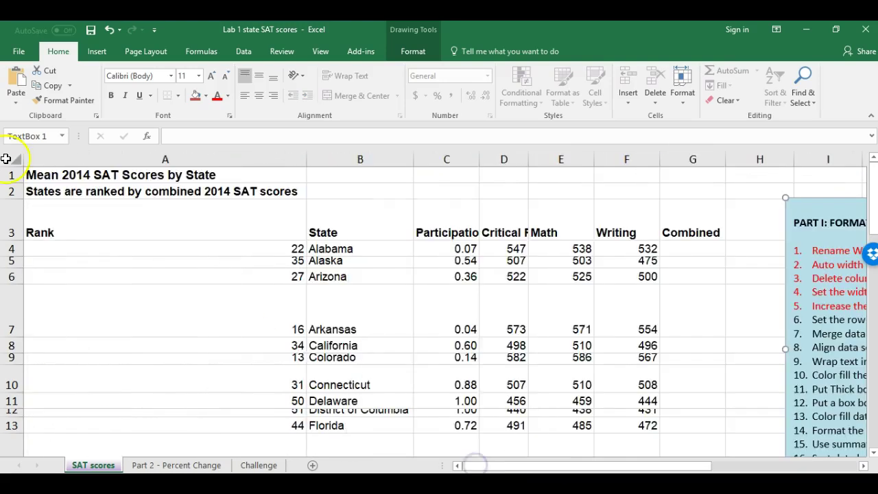
{"action": "left_click_drag", "start_coordinate": [12, 176], "coordinate": [11, 193]}
{"action": "right_click", "coordinate": [12, 189]}
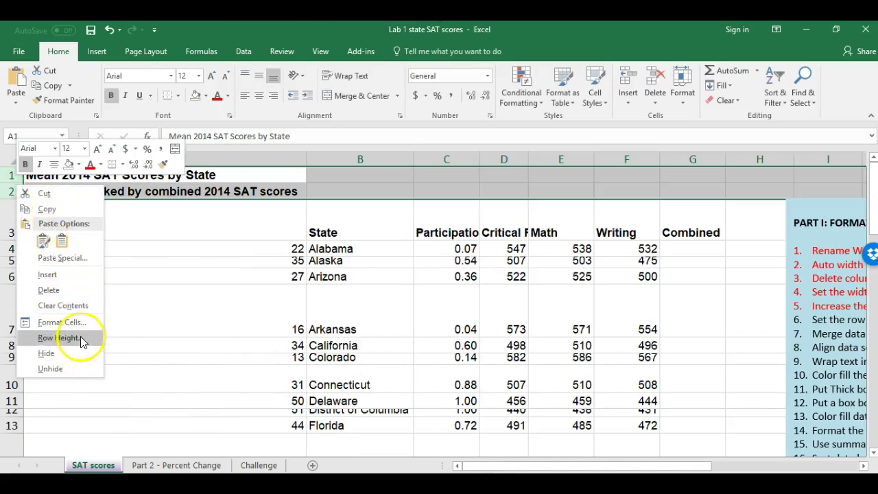
{"action": "left_click", "coordinate": [69, 338]}
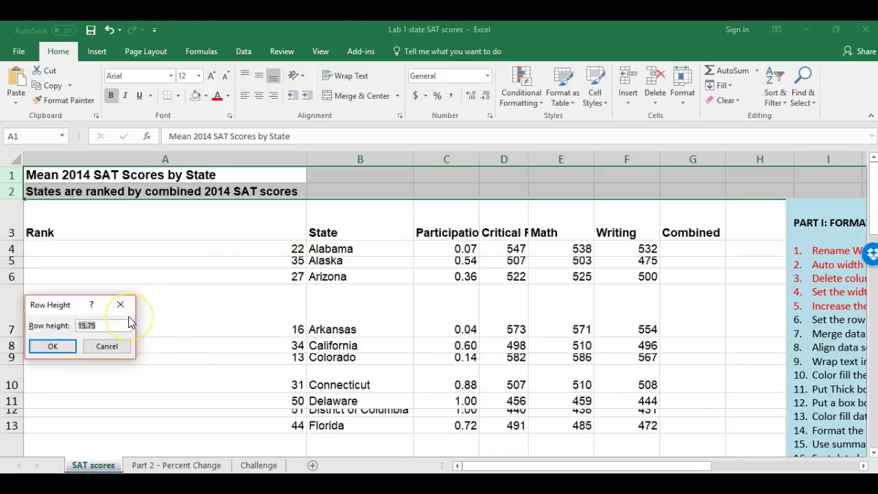
{"action": "type", "text": "20"}
{"action": "key", "text": "Return"}
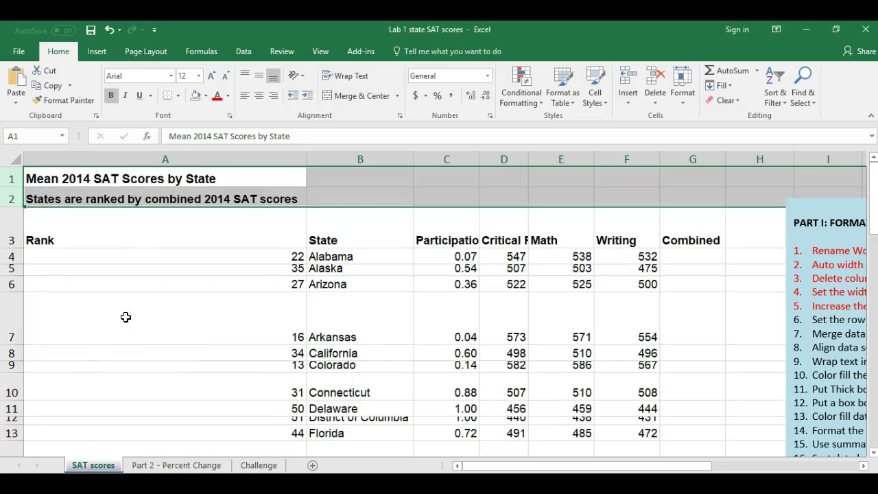
{"action": "left_click", "coordinate": [823, 226]}
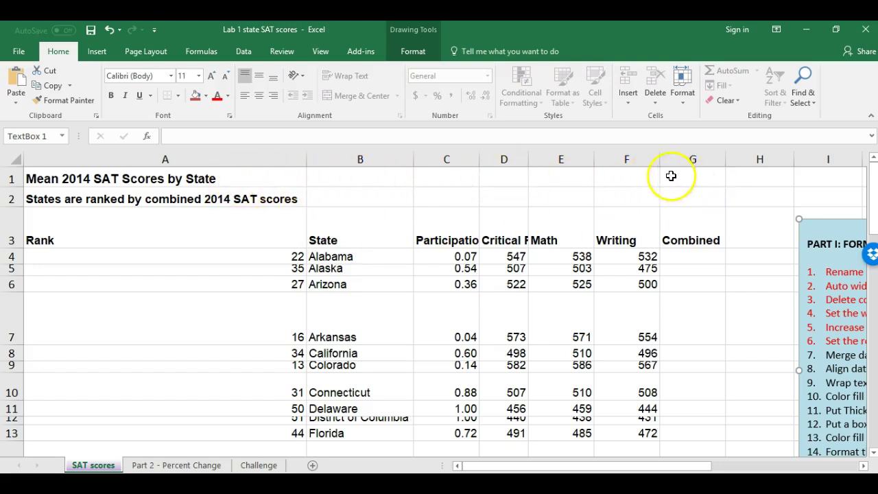
- Merge and center the row 1 title and the row 2 subtitle separately, each across columns A to G
{"action": "left_click", "coordinate": [241, 179]}
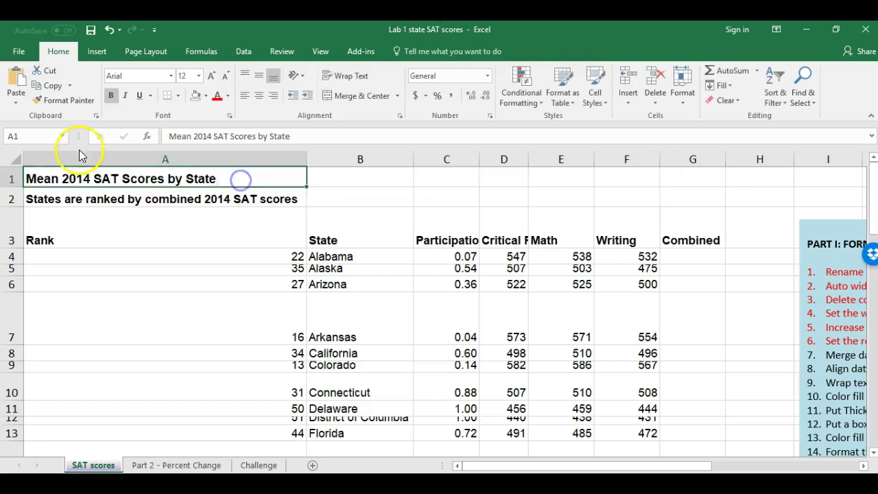
{"action": "left_click_drag", "start_coordinate": [249, 171], "coordinate": [714, 183]}
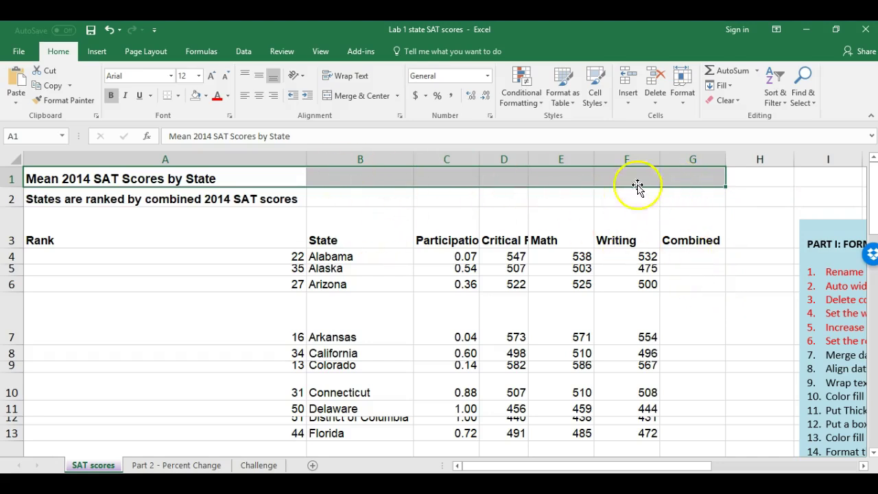
{"action": "left_click", "coordinate": [11, 178]}
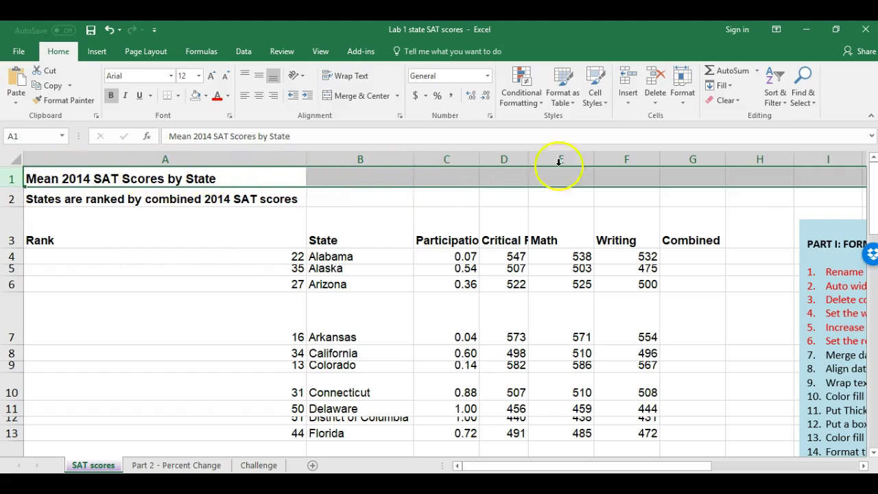
{"action": "left_click", "coordinate": [260, 181]}
{"action": "left_click_drag", "start_coordinate": [260, 181], "coordinate": [667, 184]}
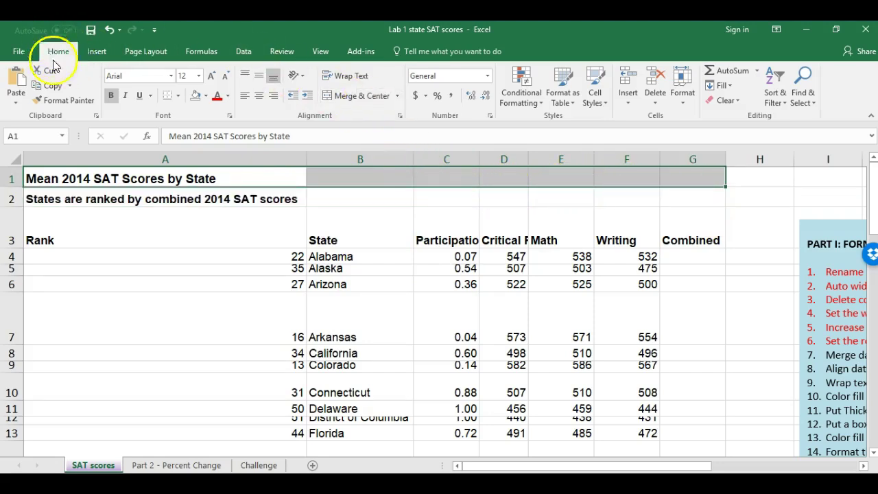
{"action": "left_click", "coordinate": [97, 51]}
{"action": "left_click", "coordinate": [145, 51]}
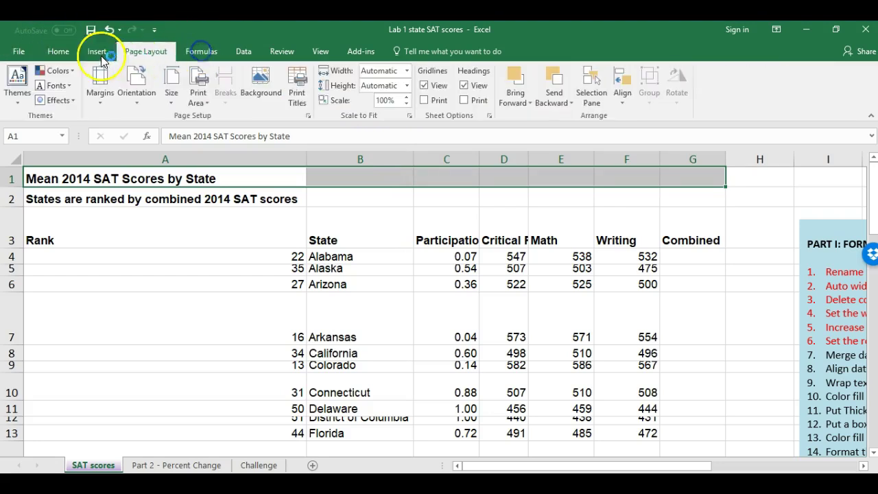
{"action": "left_click", "coordinate": [60, 51]}
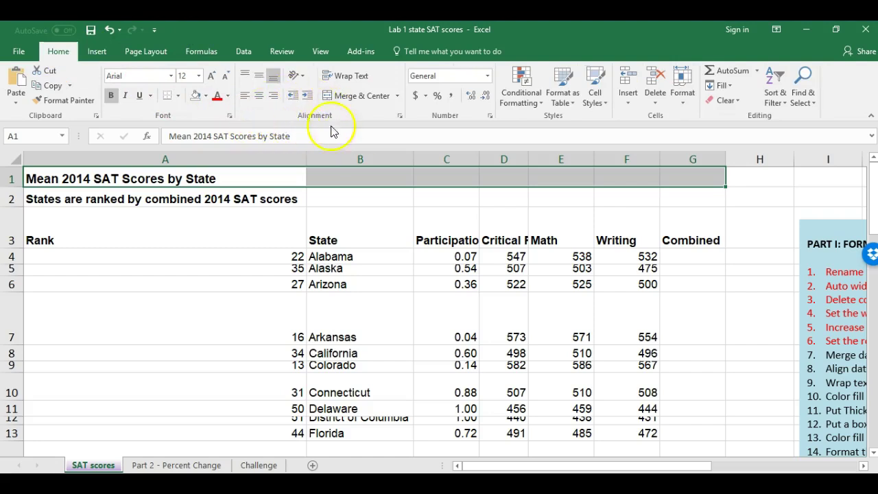
{"action": "left_click", "coordinate": [345, 96]}
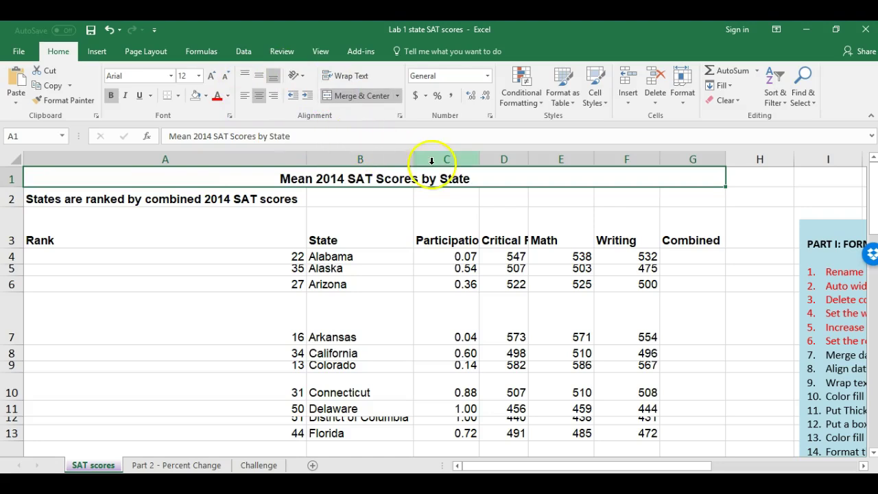
{"action": "left_click_drag", "start_coordinate": [254, 199], "coordinate": [668, 196]}
{"action": "left_click", "coordinate": [343, 95]}
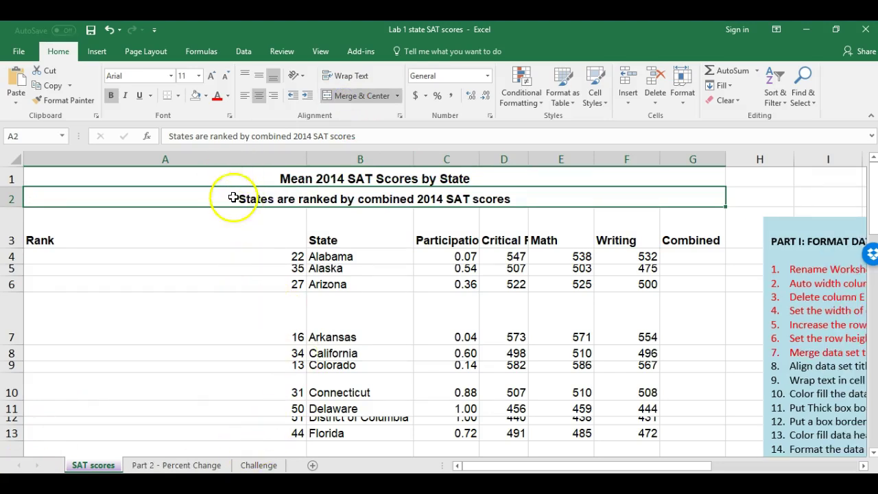
- Try top and bottom alignment on the two merged titles and settle on middle vertical alignment
{"action": "left_click_drag", "start_coordinate": [236, 173], "coordinate": [235, 190]}
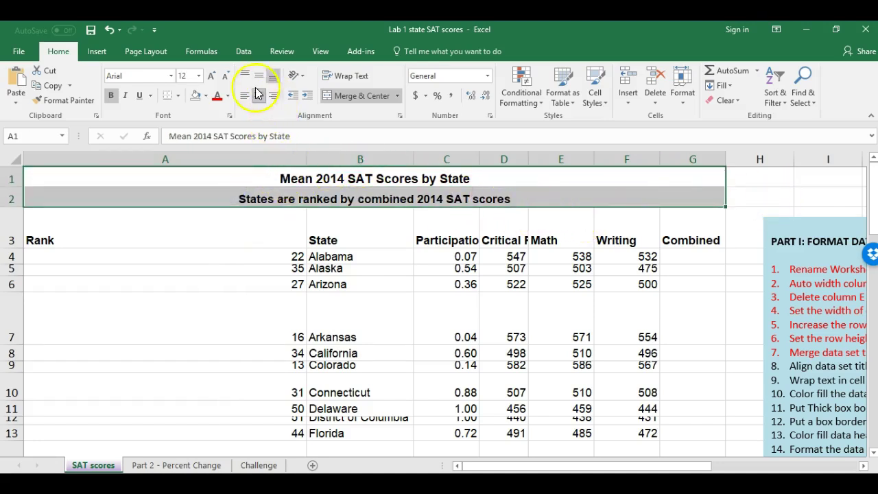
{"action": "left_click", "coordinate": [94, 51]}
{"action": "left_click", "coordinate": [61, 52]}
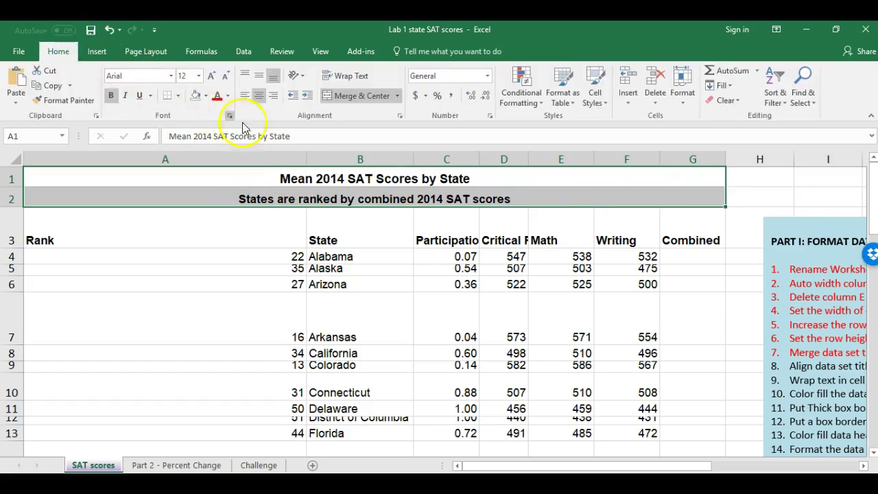
{"action": "left_click", "coordinate": [245, 77]}
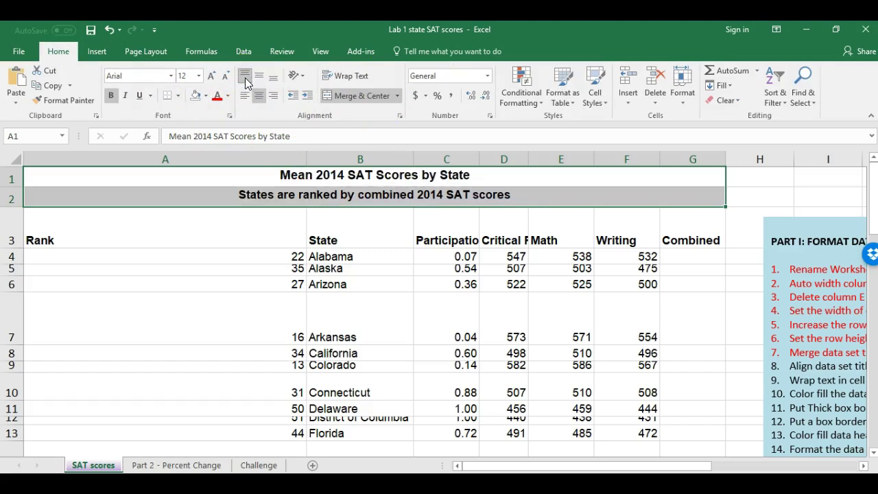
{"action": "left_click", "coordinate": [258, 81]}
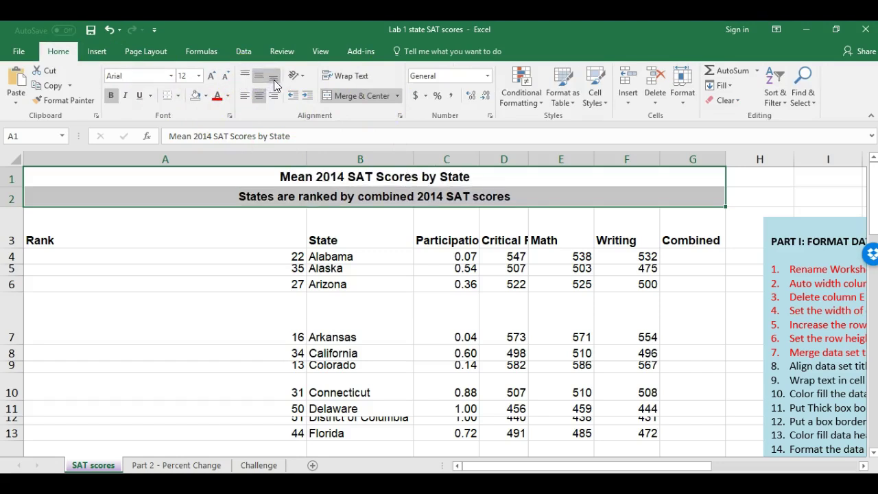
{"action": "left_click", "coordinate": [274, 80]}
{"action": "left_click", "coordinate": [258, 82]}
- Try left and right alignment on the two titles and restore their horizontal centering
{"action": "left_click", "coordinate": [241, 102]}
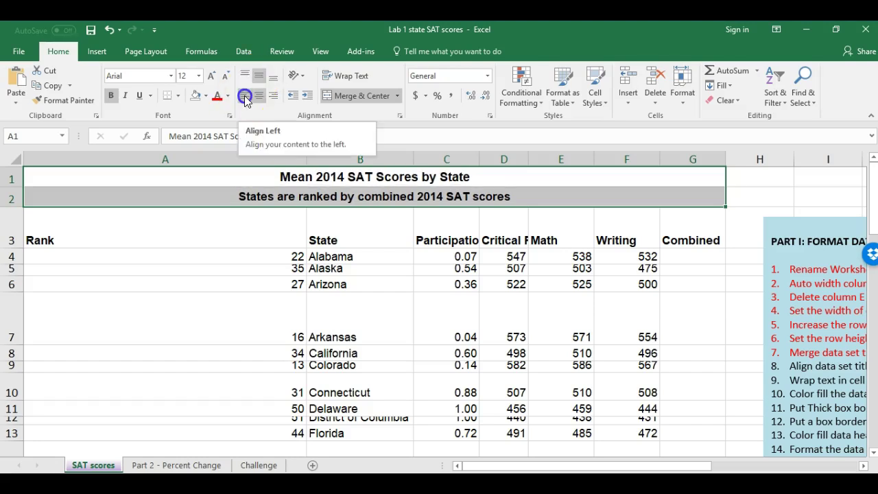
{"action": "left_click", "coordinate": [245, 97]}
{"action": "left_click", "coordinate": [273, 98]}
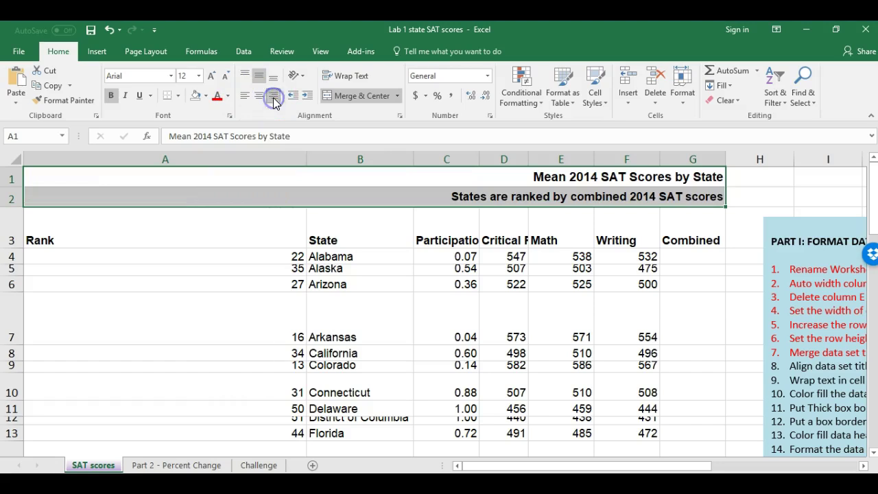
{"action": "left_click", "coordinate": [260, 98]}
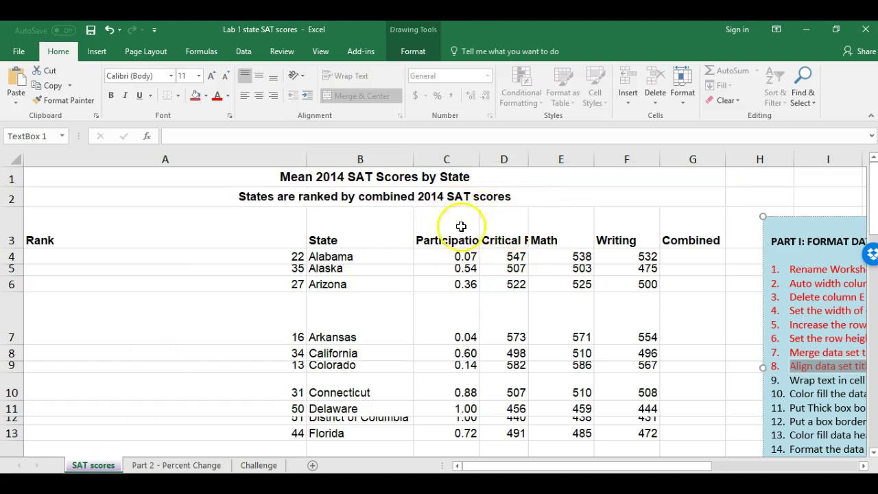
- Wrap the text of the Participation Rate and Critical Reading headings in cells C3 and D3
{"action": "left_click", "coordinate": [505, 232]}
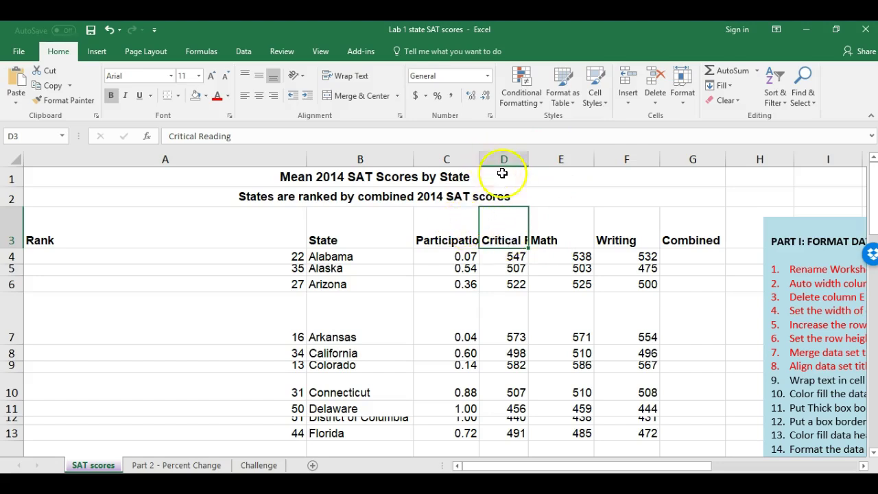
{"action": "left_click_drag", "start_coordinate": [459, 224], "coordinate": [484, 228]}
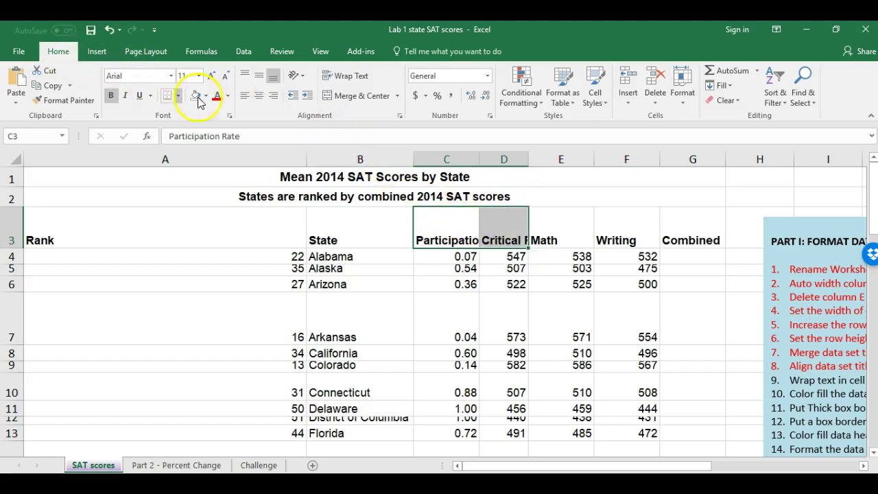
{"action": "left_click", "coordinate": [343, 78]}
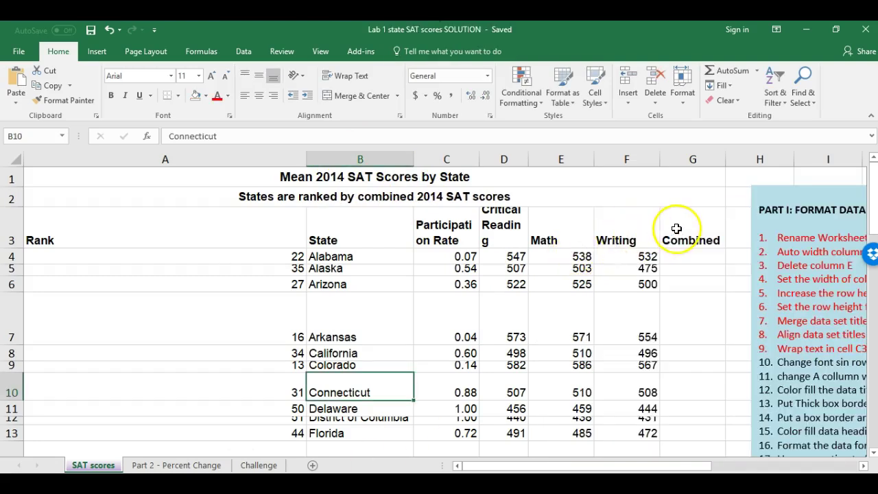
- Set the font size of the row 3 headings, from Rank to Combined, to 10
{"action": "left_click_drag", "start_coordinate": [674, 235], "coordinate": [240, 241]}
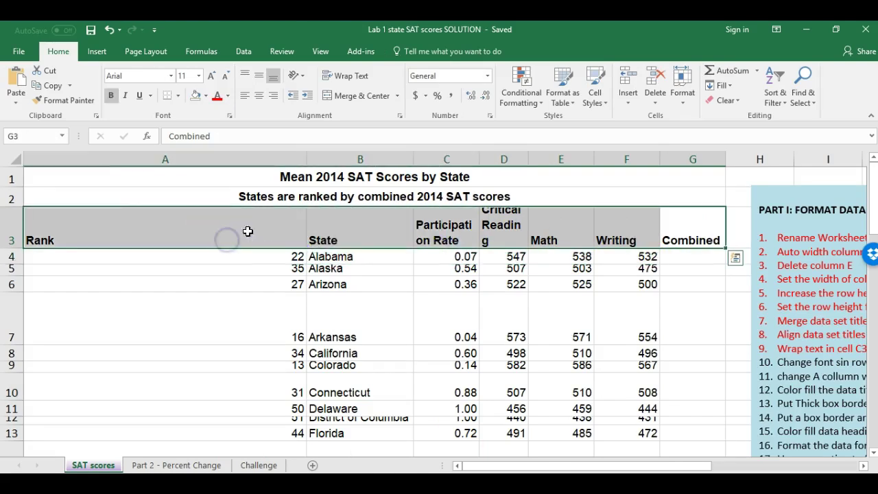
{"action": "left_click", "coordinate": [183, 76]}
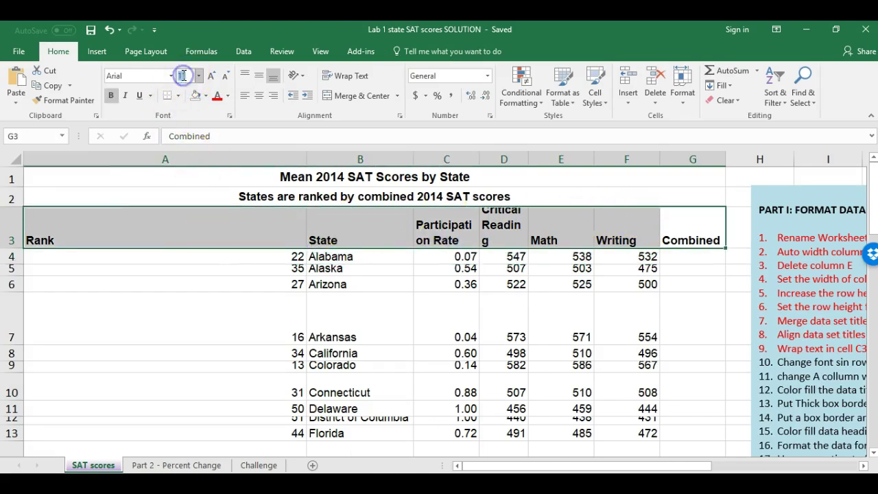
{"action": "type", "text": "10"}
{"action": "key", "text": "Return"}
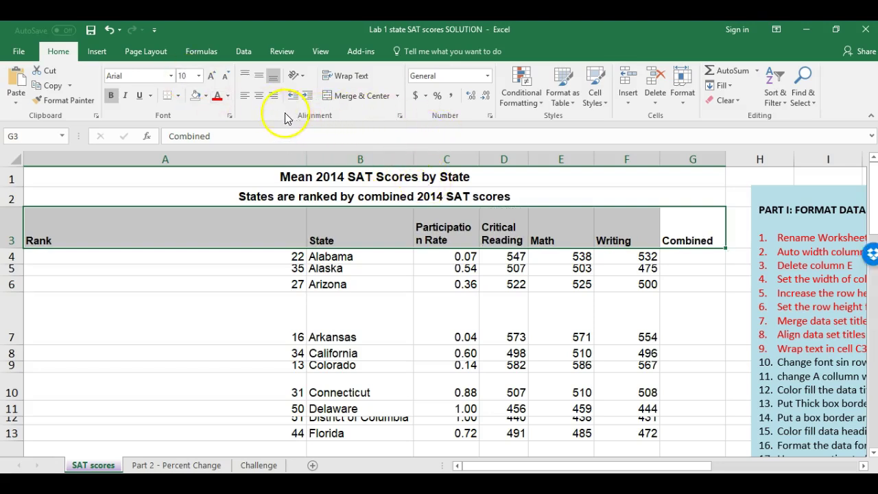
- Center the row 3 headings horizontally and vertically, and mark instruction 10 in red
{"action": "left_click", "coordinate": [260, 97]}
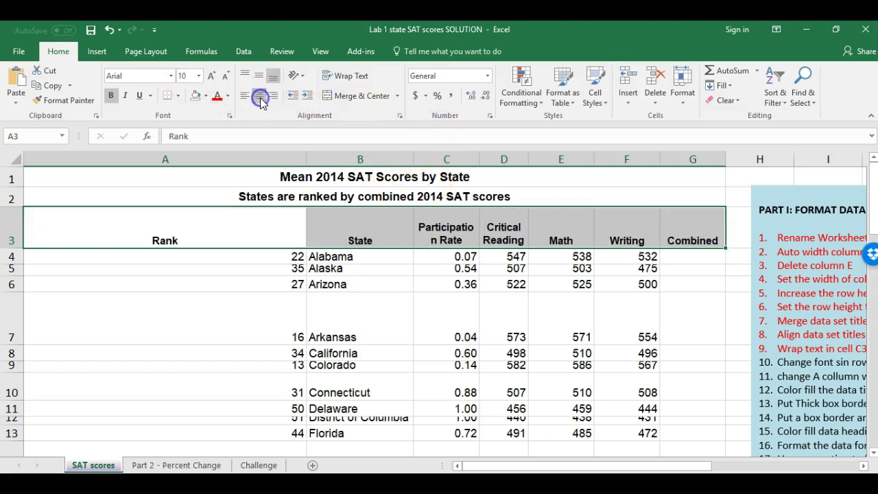
{"action": "left_click", "coordinate": [260, 79]}
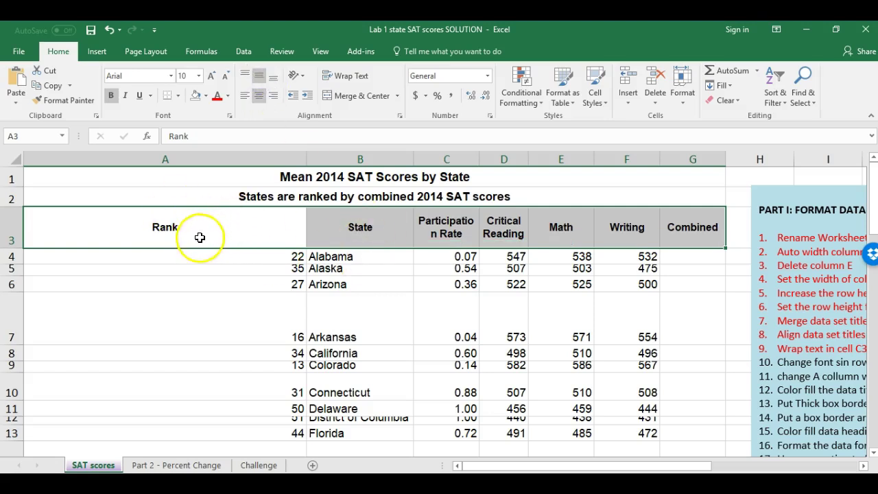
{"action": "left_click", "coordinate": [770, 376]}
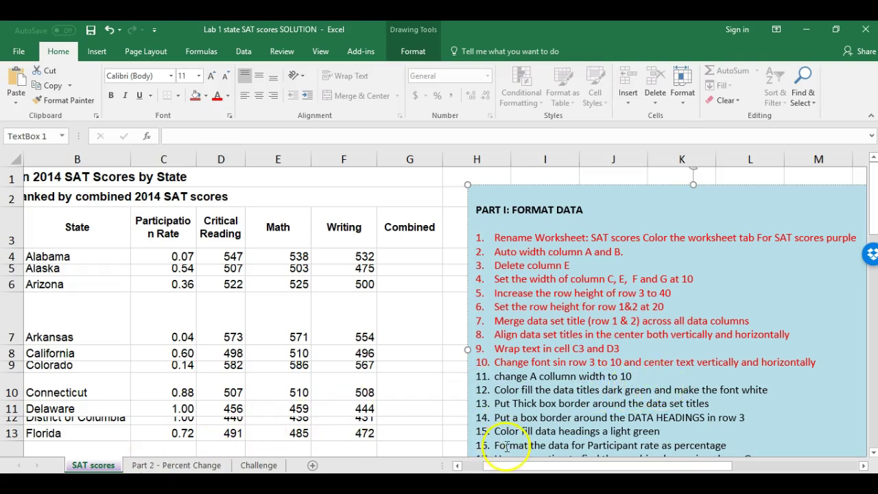
- Set the width of the Rank column A to 10
{"action": "left_click_drag", "start_coordinate": [514, 466], "coordinate": [481, 466]}
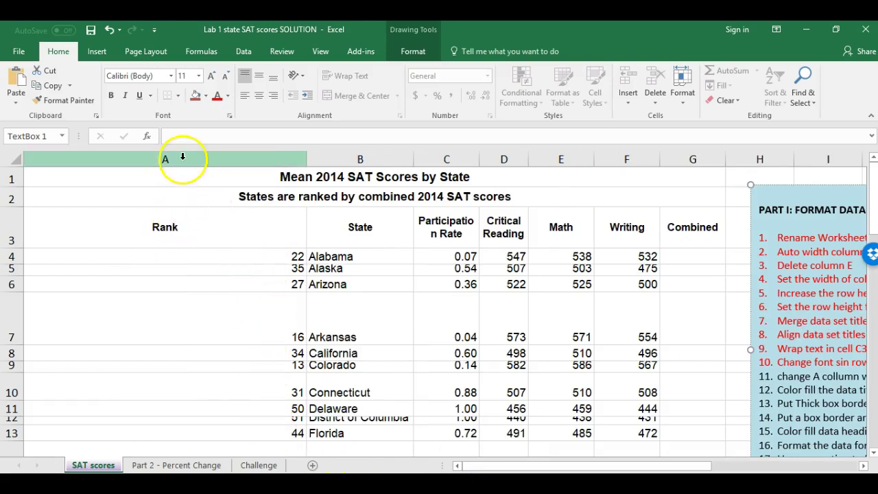
{"action": "left_click", "coordinate": [182, 157]}
{"action": "right_click", "coordinate": [183, 157]}
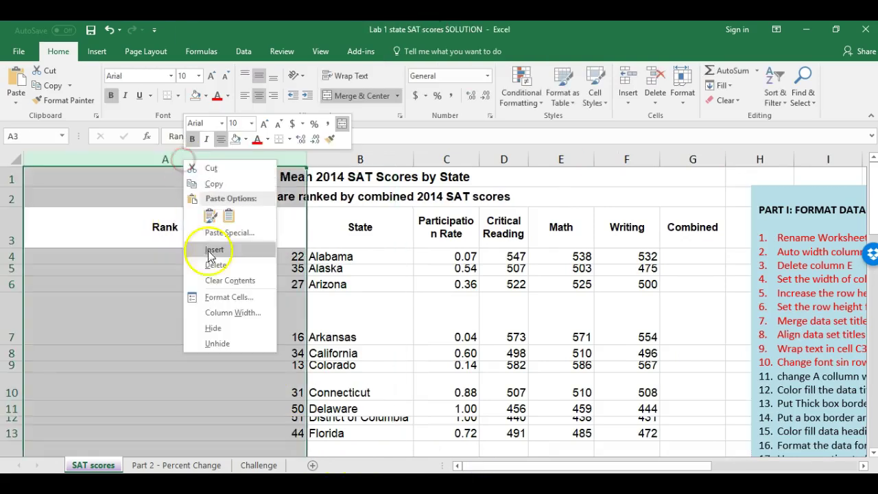
{"action": "left_click", "coordinate": [231, 314]}
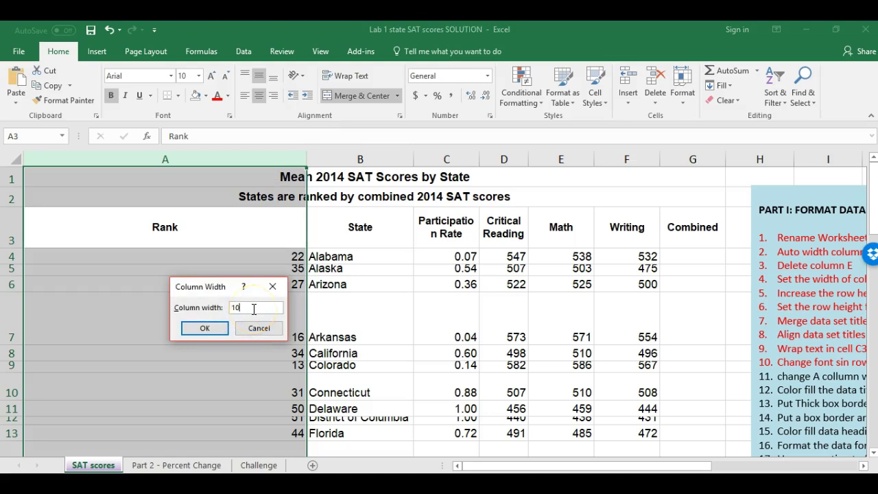
{"action": "type", "text": "10"}
{"action": "key", "text": "Return"}
- Fill the title rows 1 and 2 with standard green, make their font white, and mark instructions 11 and 12 in red
{"action": "left_click_drag", "start_coordinate": [332, 175], "coordinate": [329, 189]}
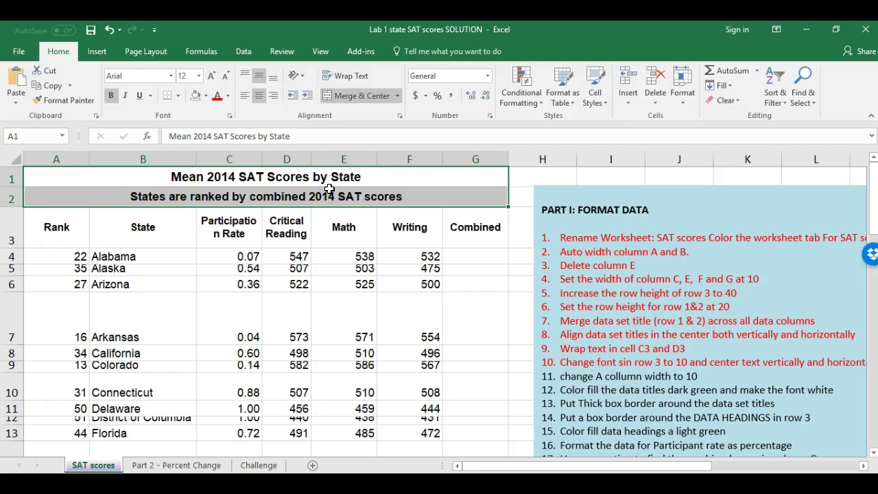
{"action": "left_click", "coordinate": [198, 96]}
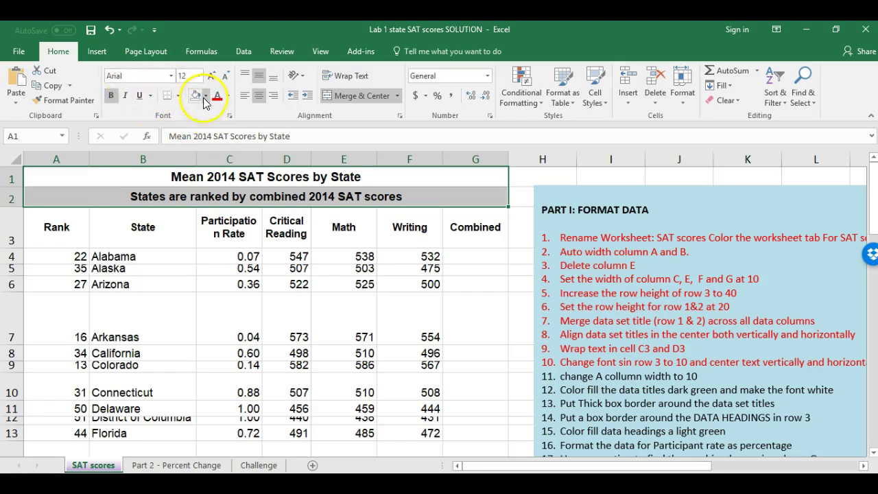
{"action": "left_click", "coordinate": [205, 97]}
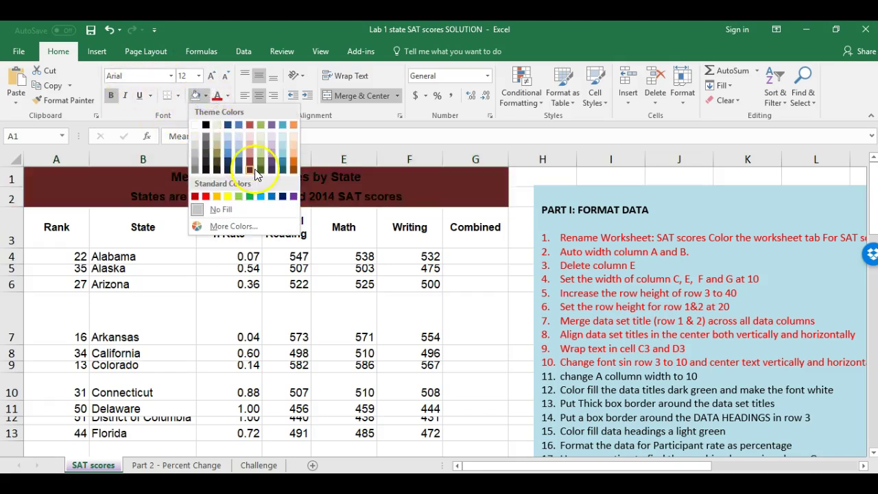
{"action": "left_click", "coordinate": [251, 197]}
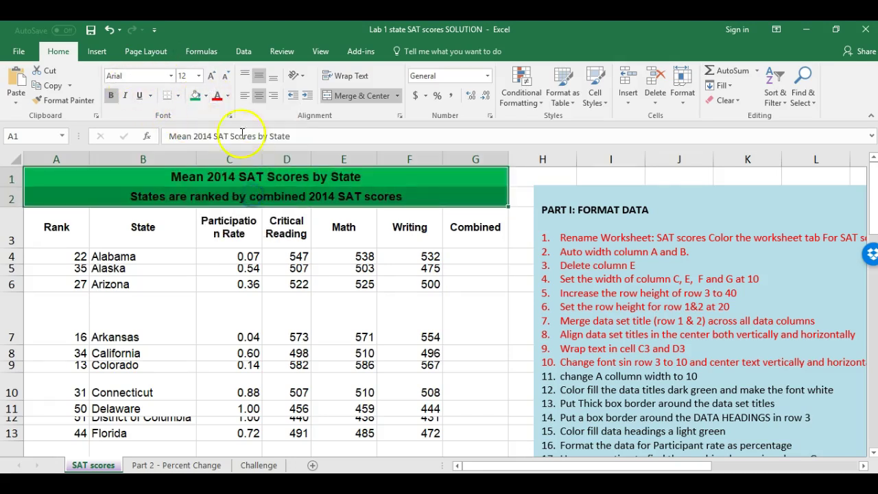
{"action": "left_click", "coordinate": [228, 96]}
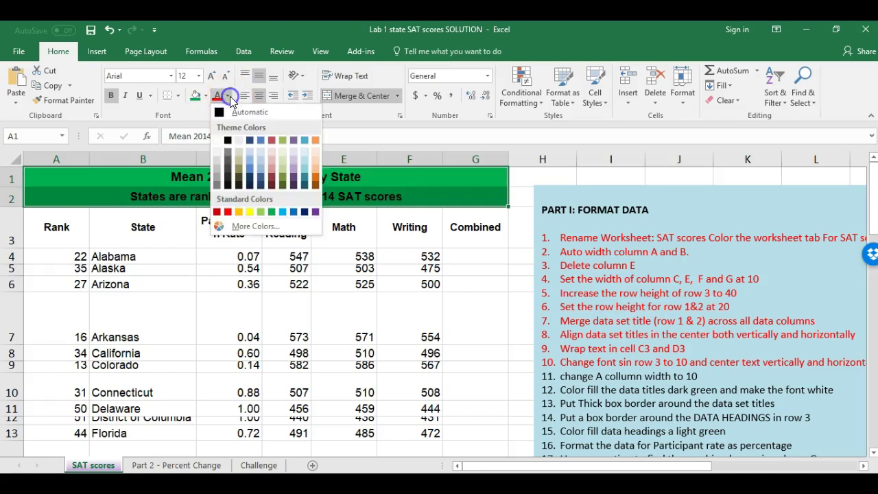
{"action": "left_click", "coordinate": [218, 141]}
{"action": "left_click", "coordinate": [583, 417]}
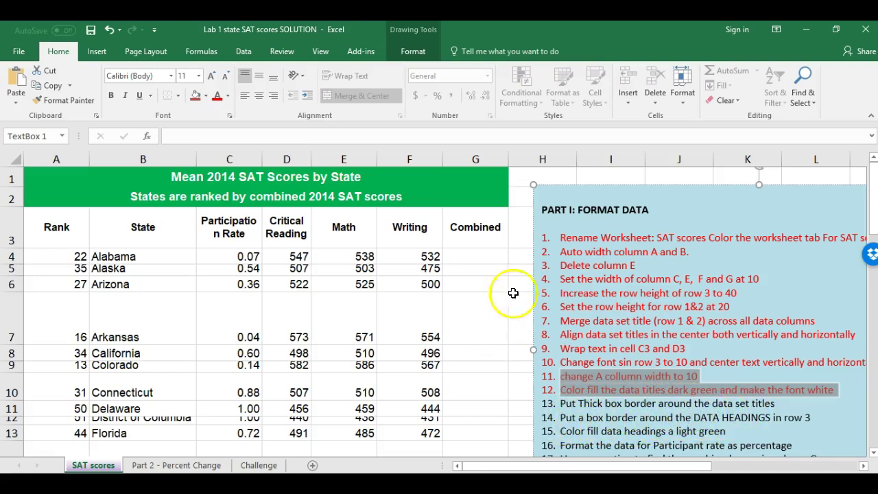
- Put a thick outside border around the titles and headings in A1:G3
{"action": "mouse_move", "coordinate": [471, 236]}
{"action": "left_mouse_down"}
{"action": "mouse_move", "coordinate": [183, 224]}
{"action": "mouse_move", "coordinate": [72, 199]}
{"action": "mouse_move", "coordinate": [71, 177]}
{"action": "left_mouse_up"}
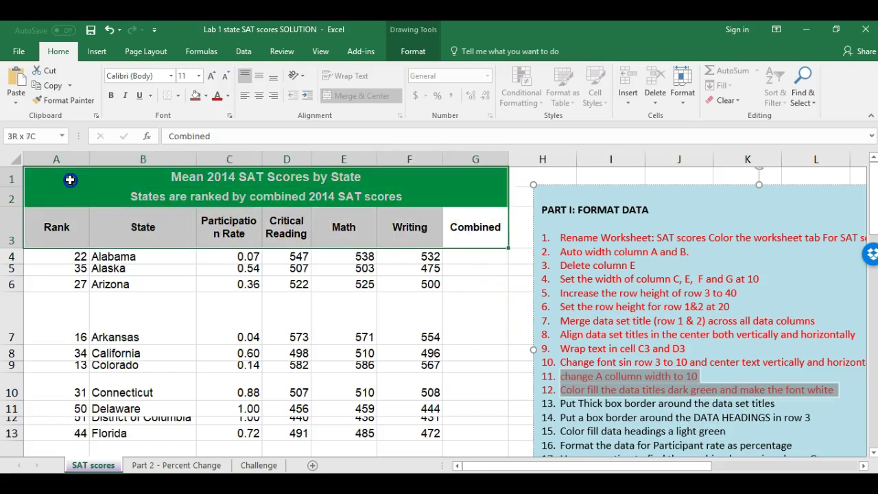
{"action": "left_click", "coordinate": [178, 98]}
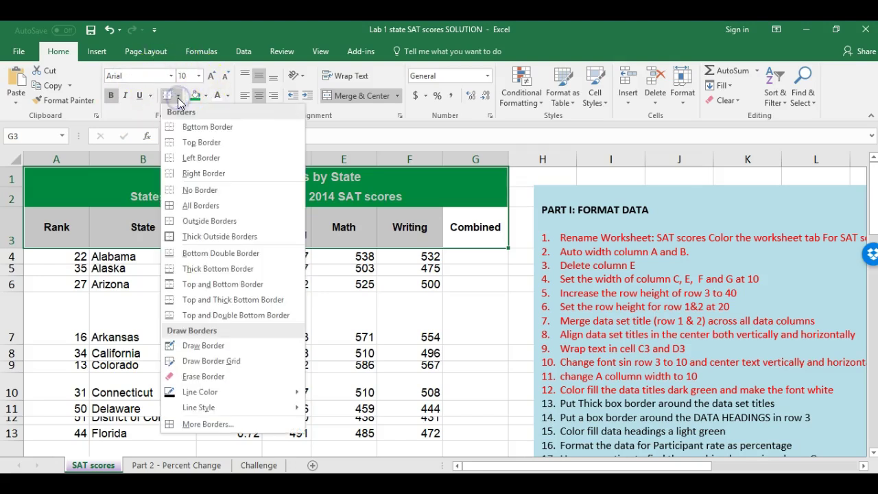
{"action": "left_click", "coordinate": [201, 240]}
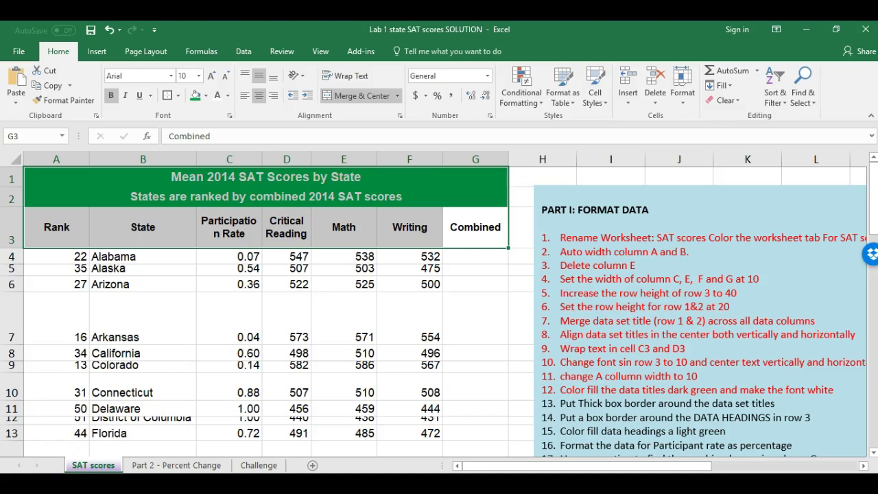
{"action": "left_click", "coordinate": [214, 224]}
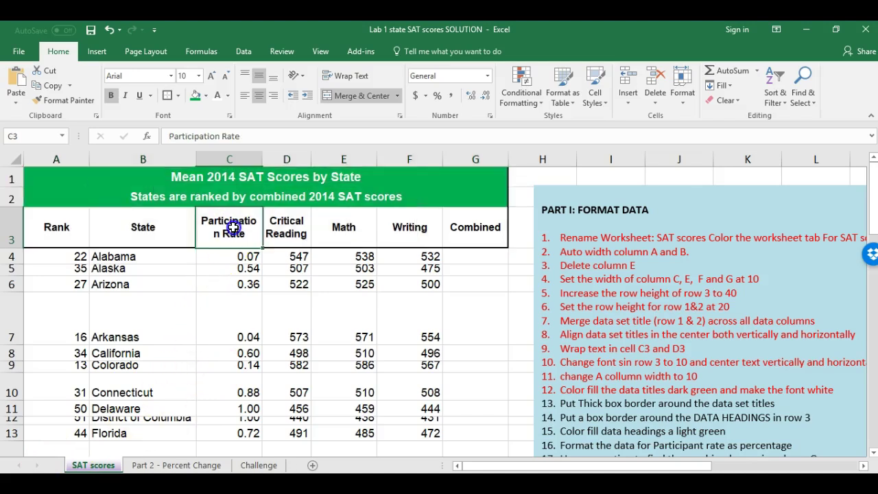
- Review the data set title and each row 3 heading from Rank to Combined
{"action": "left_click", "coordinate": [131, 175]}
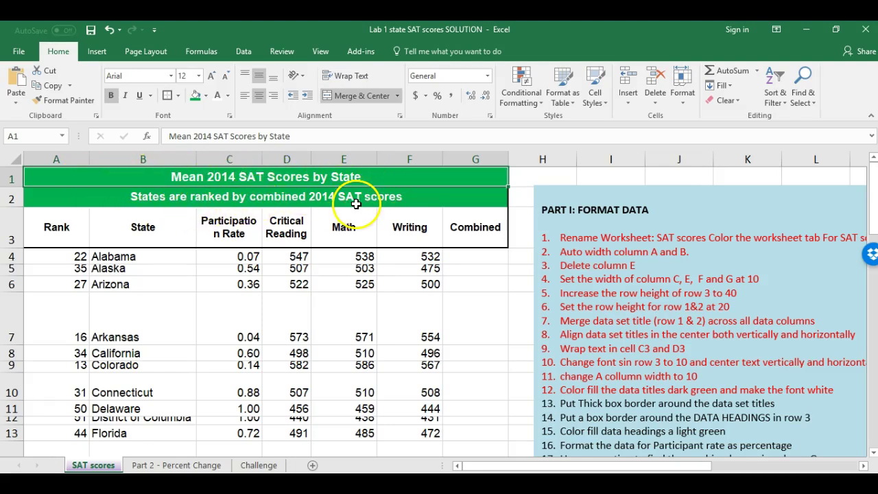
{"action": "left_click", "coordinate": [56, 227]}
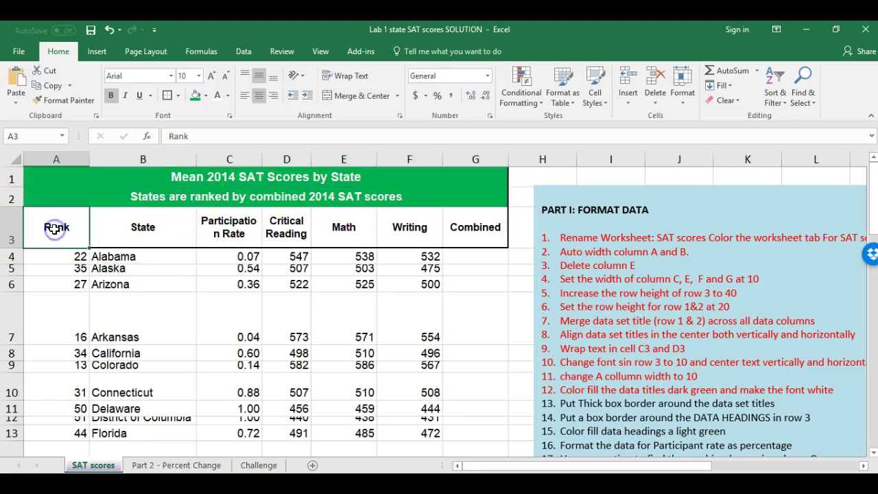
{"action": "left_click", "coordinate": [110, 226]}
{"action": "left_click", "coordinate": [216, 222]}
{"action": "left_click", "coordinate": [288, 223]}
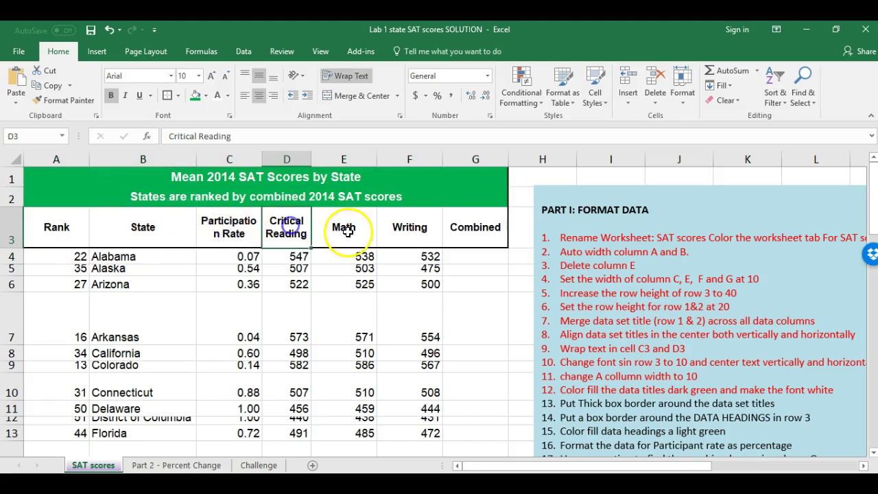
{"action": "left_click", "coordinate": [348, 231]}
{"action": "left_click", "coordinate": [410, 227]}
{"action": "left_click", "coordinate": [458, 228]}
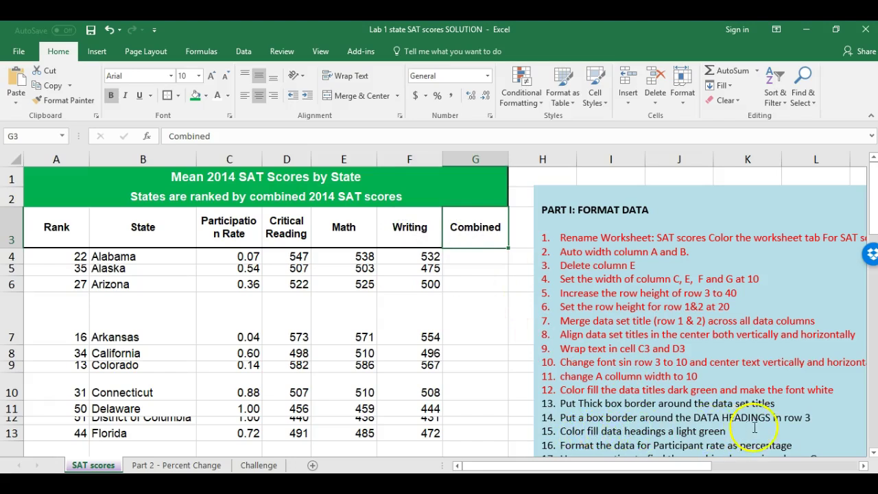
- Fill the row 3 headings from Rank to Combined with light green, and mark instructions 13 to 15 in red
{"action": "left_click_drag", "start_coordinate": [460, 235], "coordinate": [73, 231]}
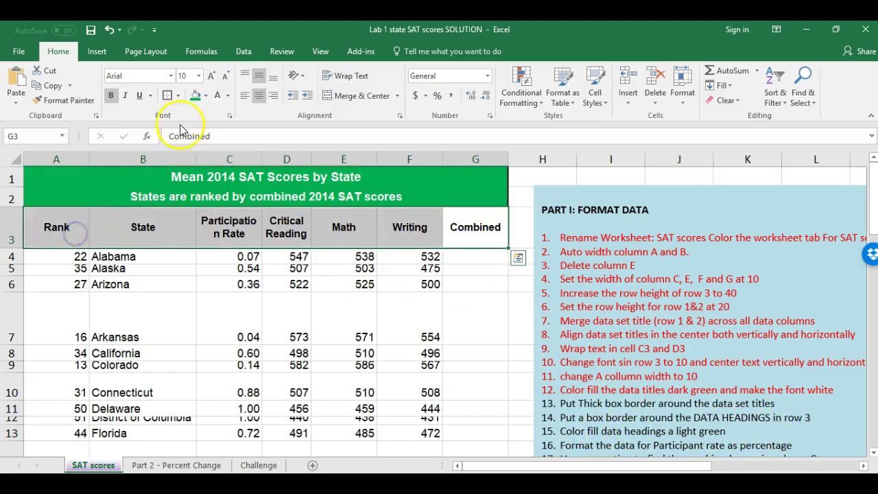
{"action": "left_click", "coordinate": [207, 95]}
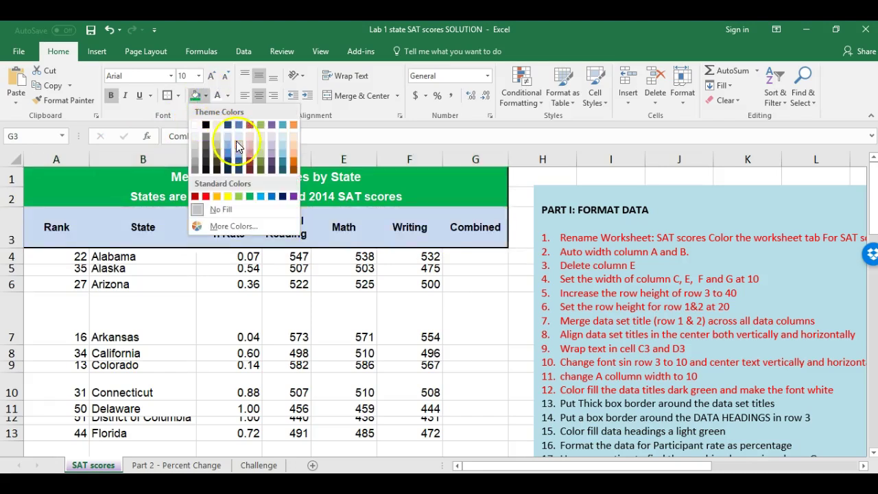
{"action": "left_click", "coordinate": [256, 146]}
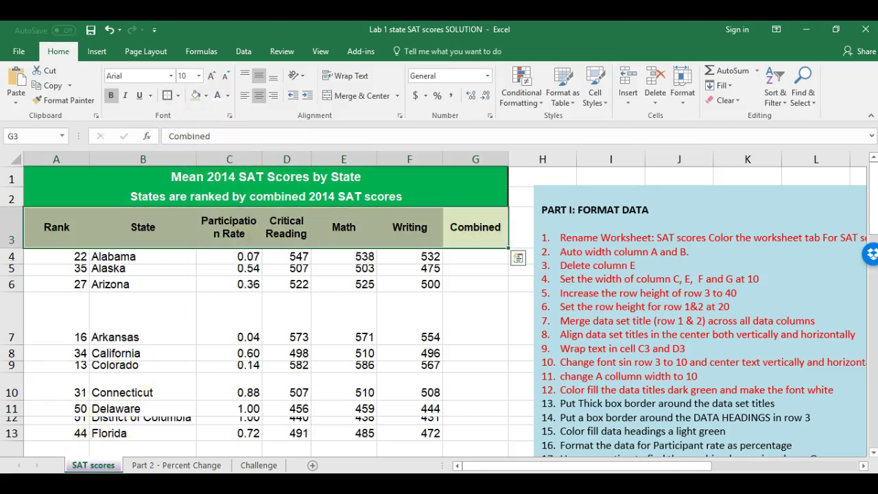
{"action": "left_click", "coordinate": [156, 267]}
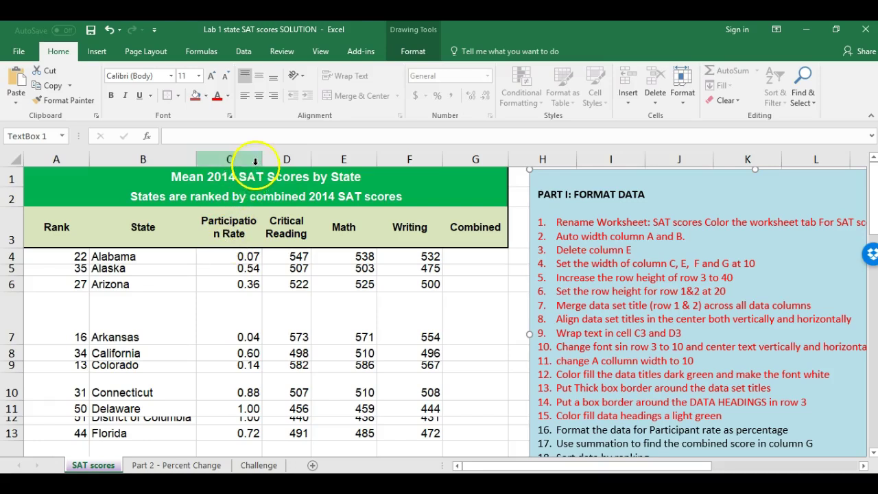
- Widen column C until the word Participation fits on one line, and select the Participation Rate column from C3 down
{"action": "left_click_drag", "start_coordinate": [258, 161], "coordinate": [265, 158]}
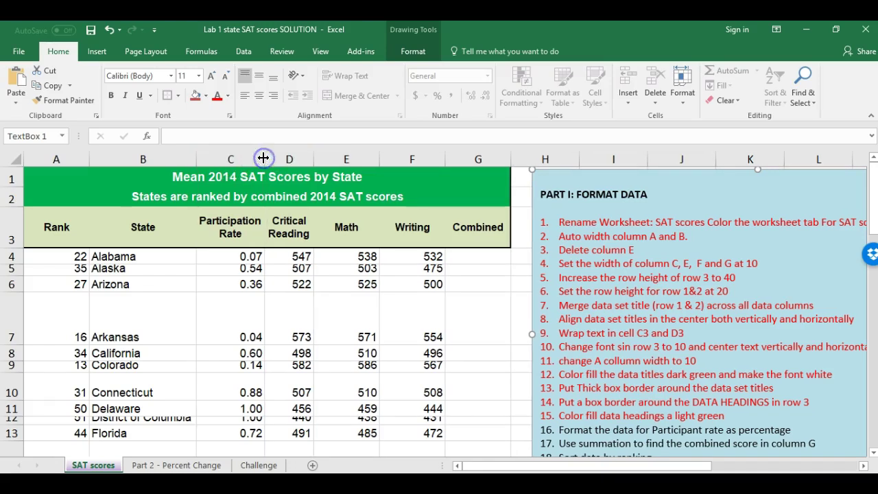
{"action": "left_click", "coordinate": [230, 223]}
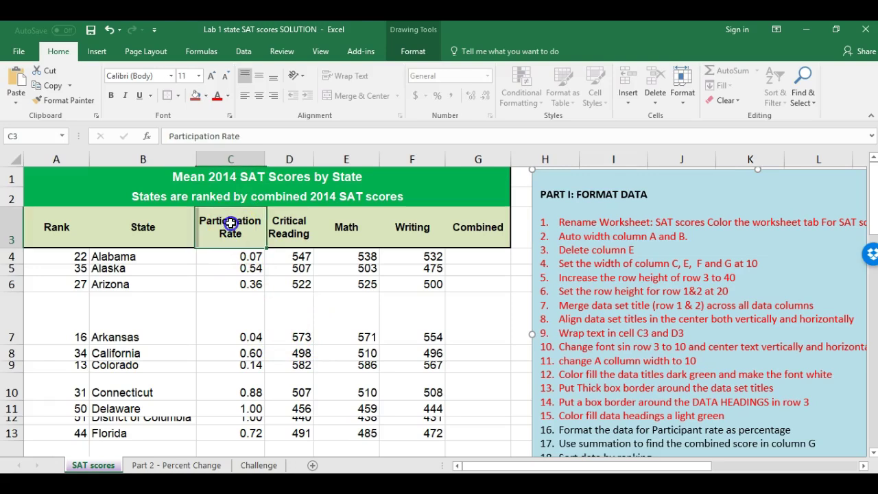
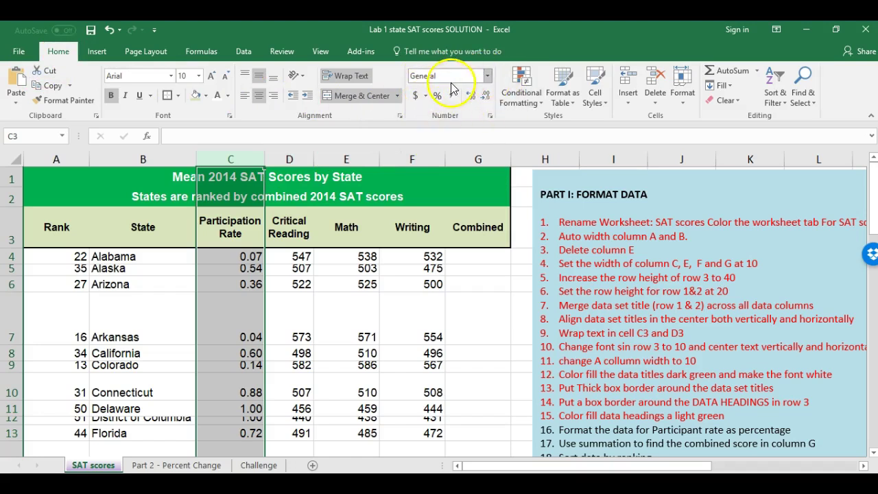
- Try the Percentage number format and the Percent Style on the Participation Rate column, undoing each
{"action": "left_click", "coordinate": [488, 78]}
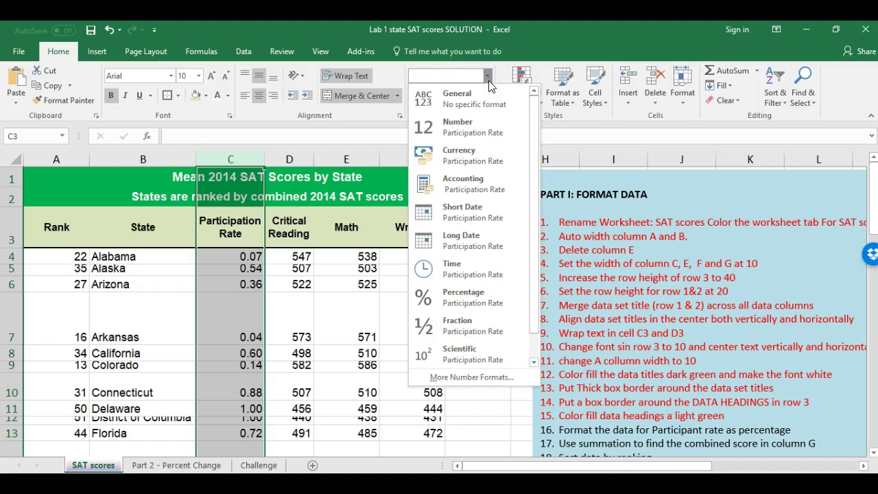
{"action": "left_click", "coordinate": [476, 297]}
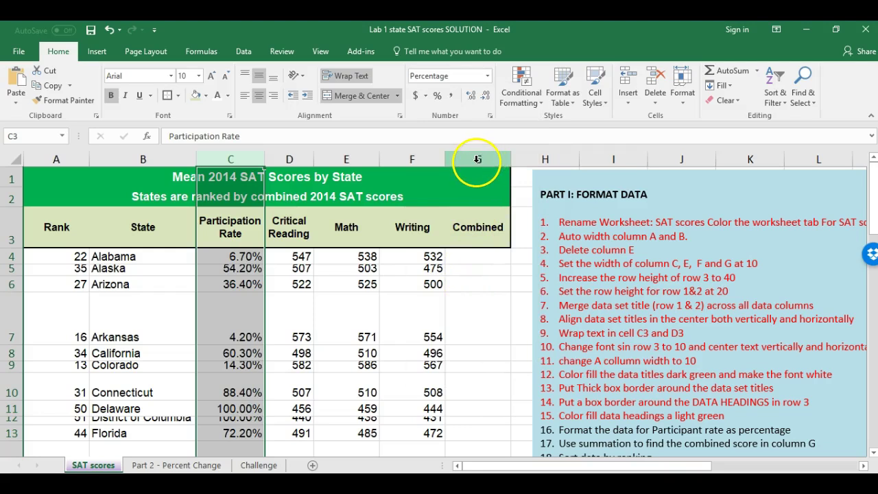
{"action": "key", "text": "ctrl+z"}
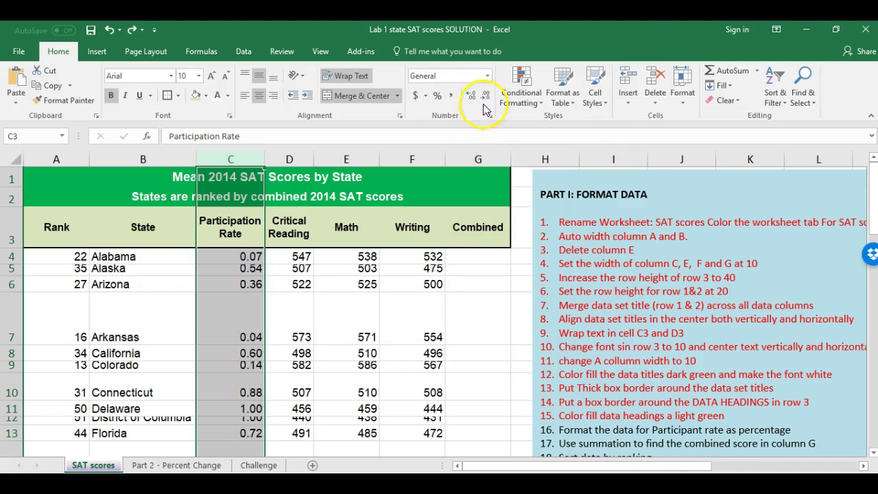
{"action": "left_click", "coordinate": [438, 96]}
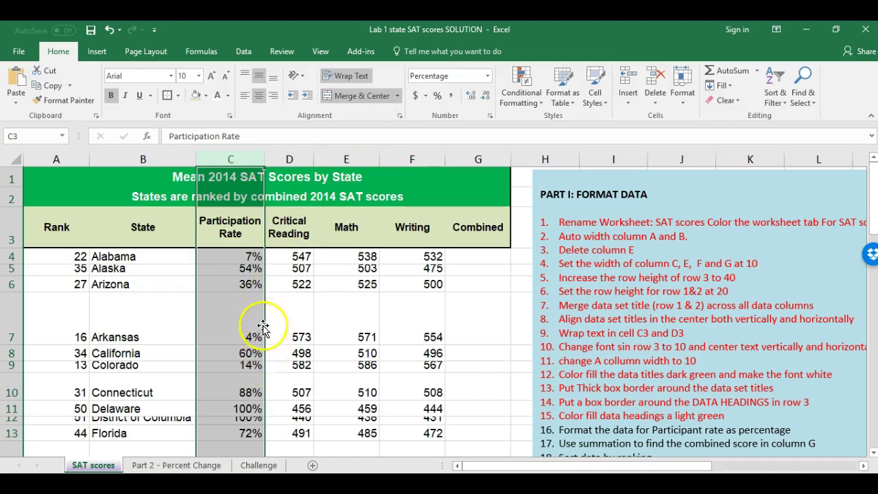
{"action": "key", "text": "ctrl+z"}
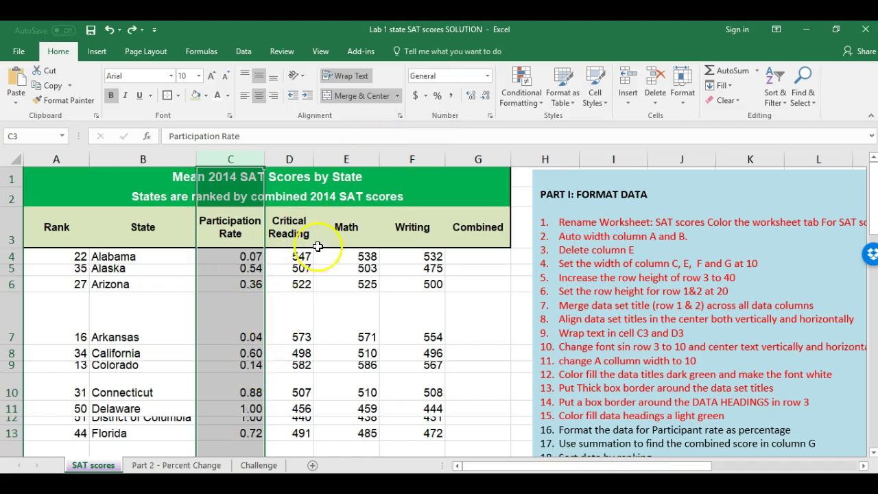
- Format the Participation Rate column as Percentage with no decimal places, and mark instruction 16 in red
{"action": "left_click", "coordinate": [488, 75]}
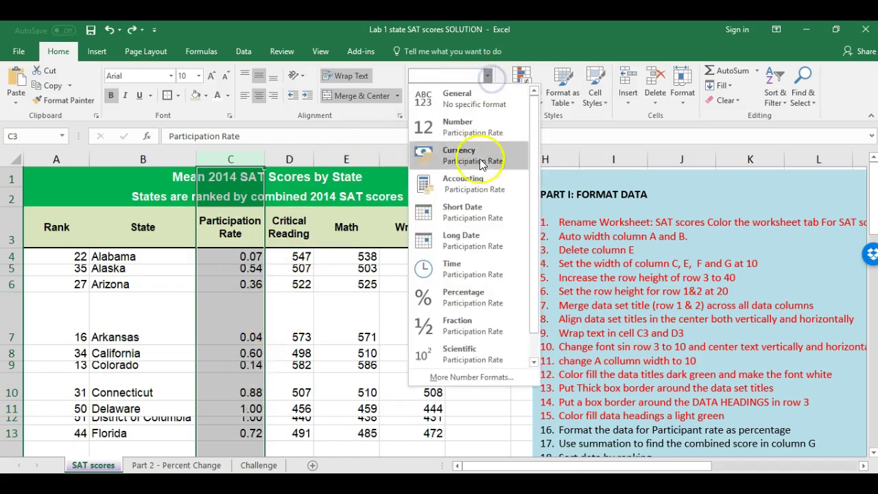
{"action": "left_click", "coordinate": [466, 295]}
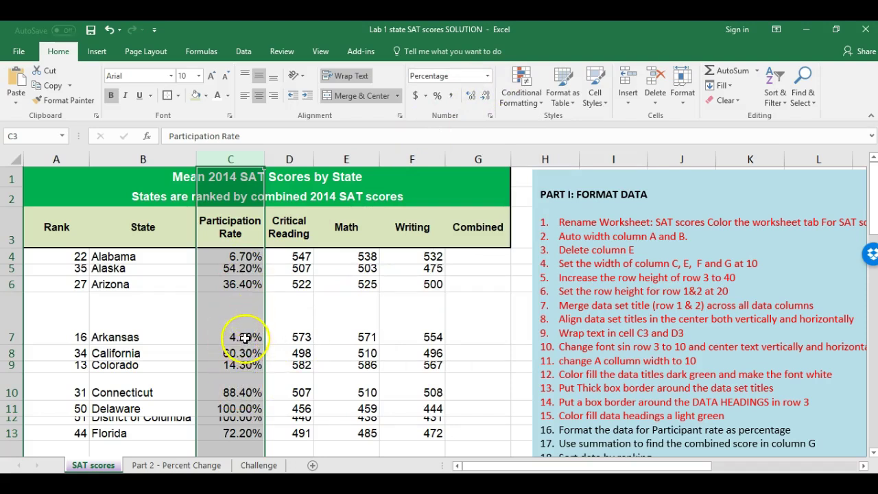
{"action": "left_click", "coordinate": [483, 100]}
{"action": "left_click", "coordinate": [482, 100]}
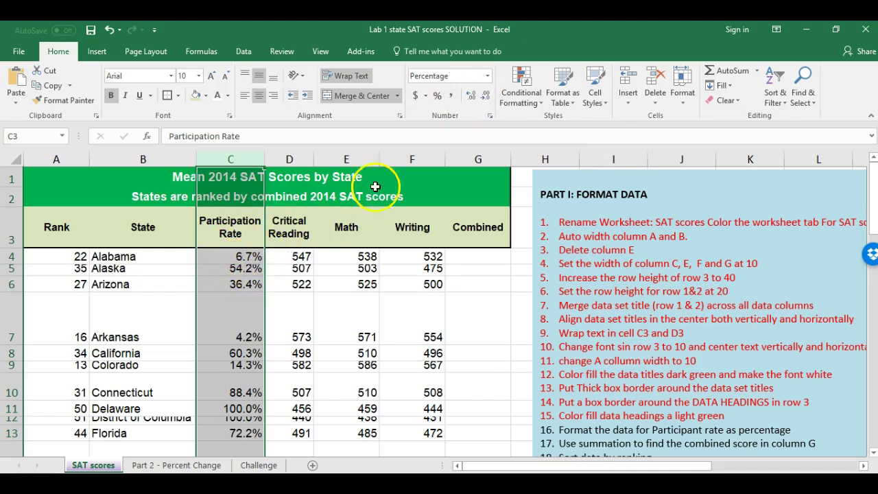
{"action": "left_click", "coordinate": [482, 100]}
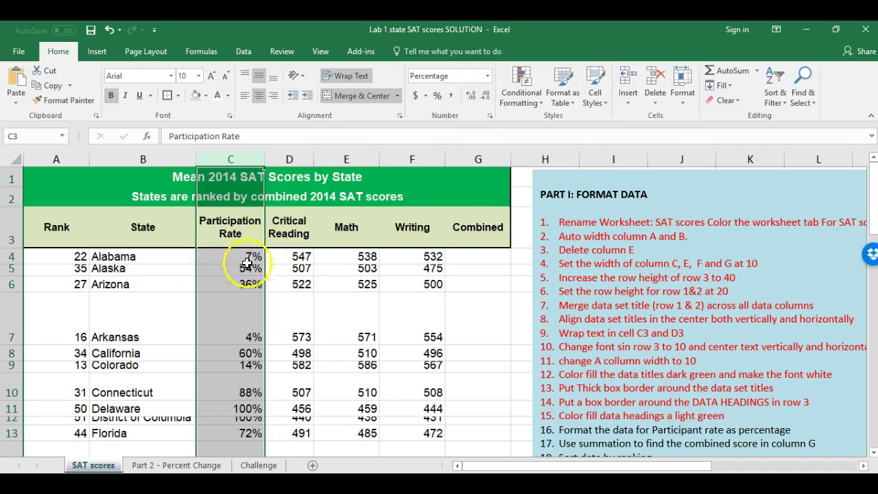
{"action": "left_click", "coordinate": [542, 448]}
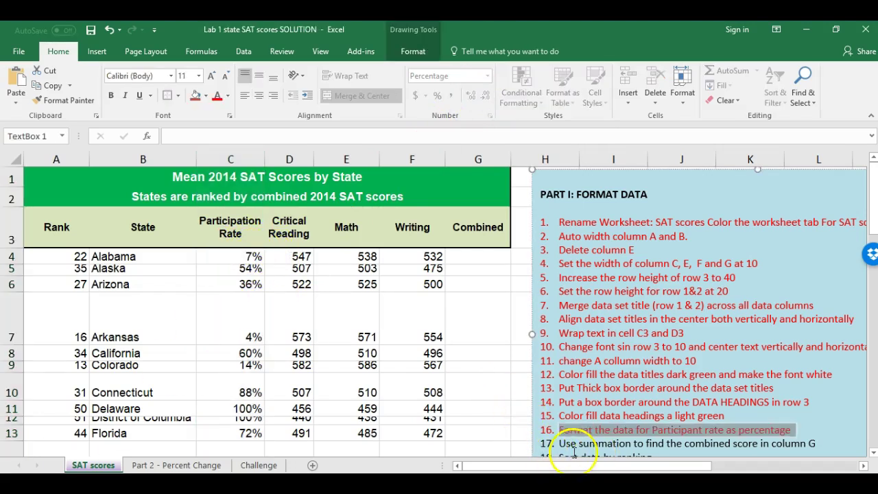
{"action": "left_click", "coordinate": [560, 446]}
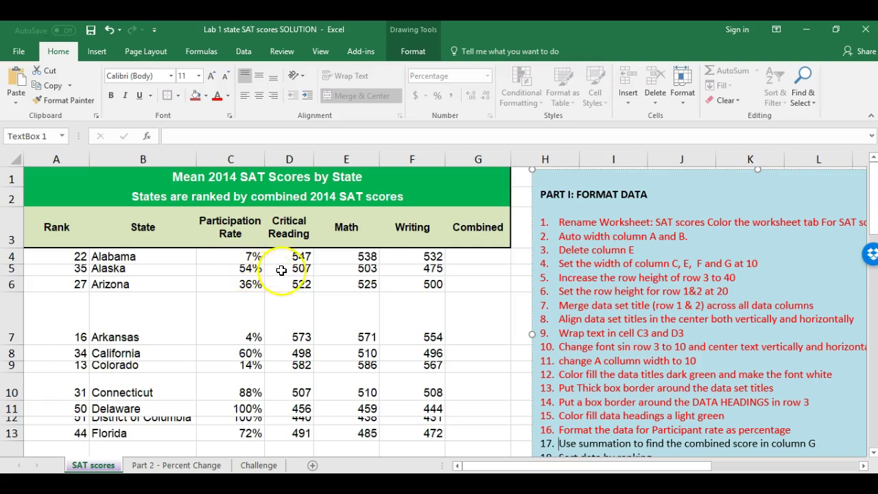
- Enter a SUM formula in G4 that adds Alabama's reading, math and writing scores in D4:F4
{"action": "left_click", "coordinate": [465, 252]}
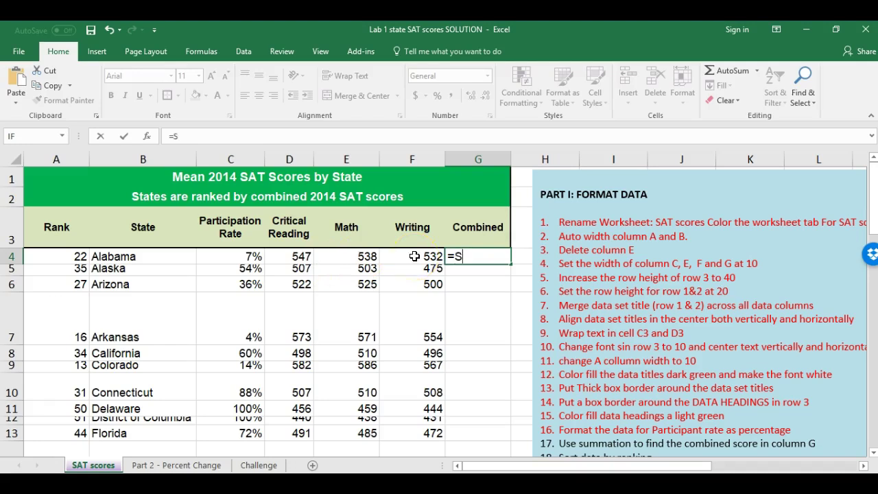
{"action": "type", "text": "UM("}
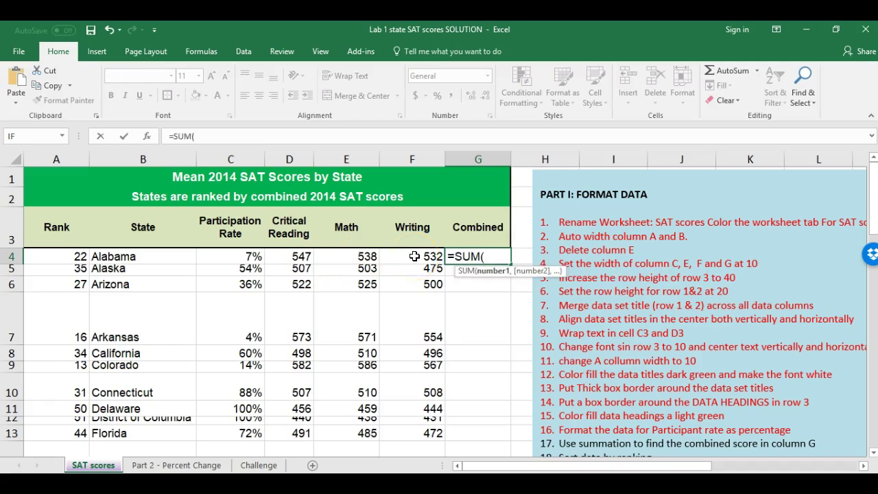
{"action": "left_click_drag", "start_coordinate": [295, 256], "coordinate": [399, 254]}
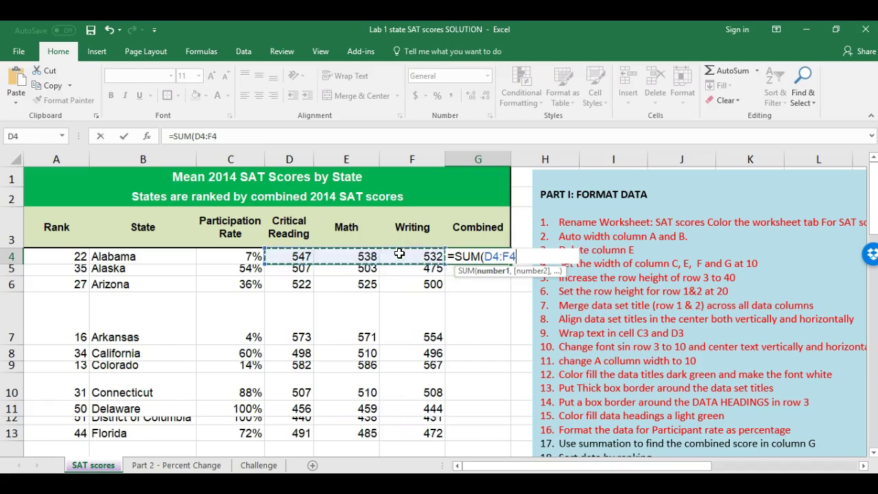
{"action": "key", "text": "Return"}
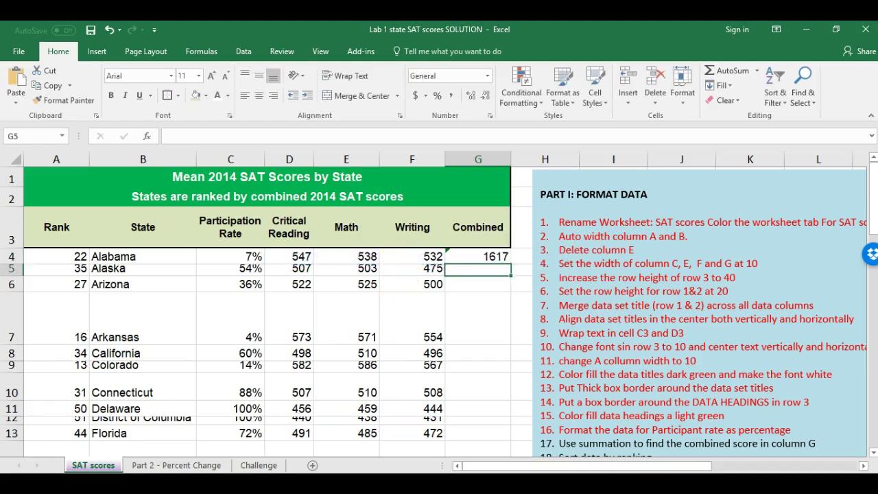
- Enter a SUM formula in G5 for Alaska's combined score, adding D5:F5
{"action": "left_click_drag", "start_coordinate": [481, 275], "coordinate": [477, 269]}
{"action": "type", "text": "="}
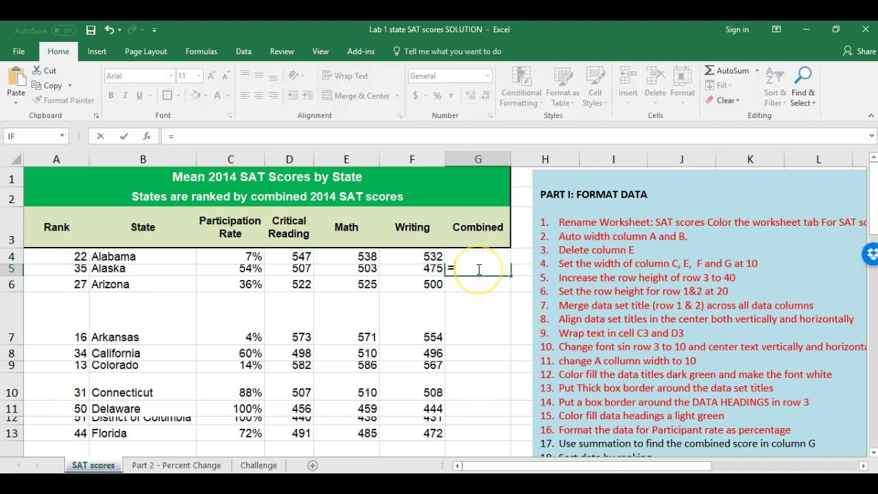
{"action": "type", "text": "SUM"}
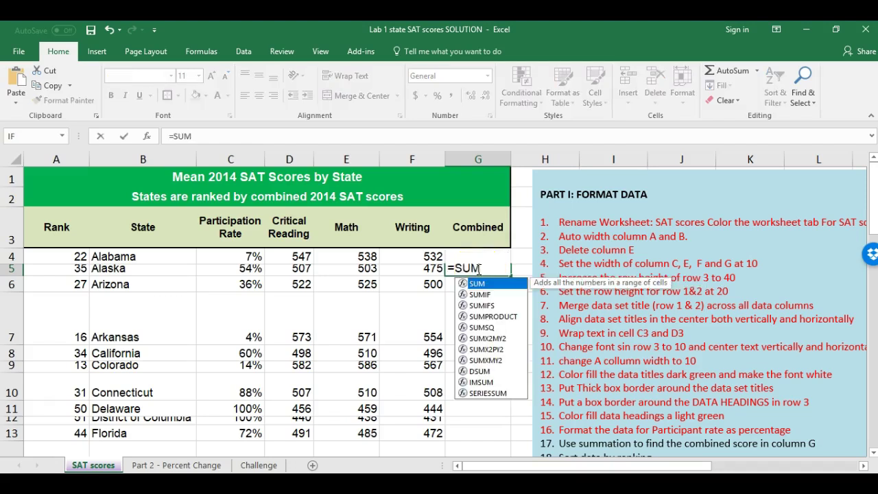
{"action": "type", "text": "("}
{"action": "left_click_drag", "start_coordinate": [427, 269], "coordinate": [313, 272]}
{"action": "key", "text": "Return"}
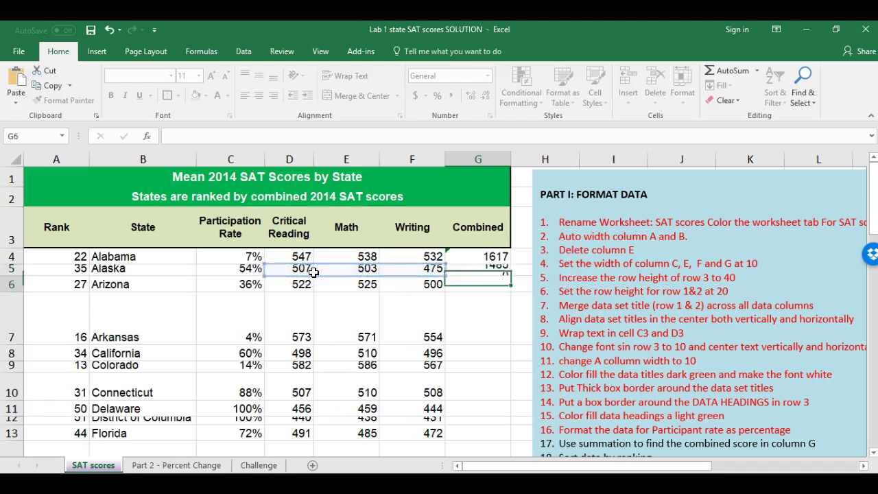
- Enter a SUM formula in G6 for Arizona's combined score, adding D6:F6
{"action": "type", "text": "=S"}
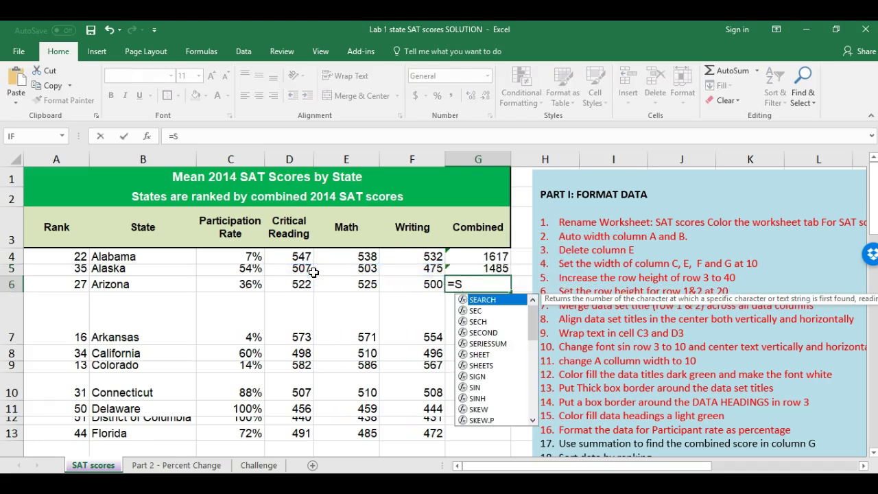
{"action": "type", "text": "U"}
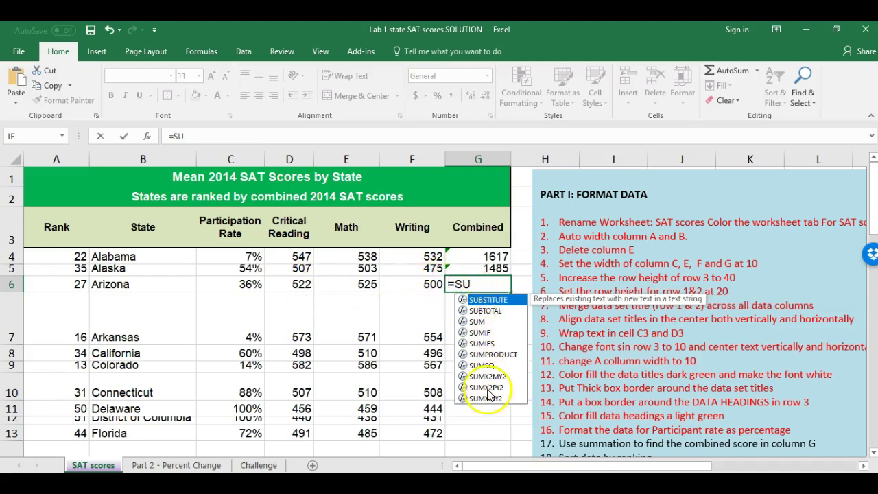
{"action": "left_click", "coordinate": [478, 324]}
{"action": "double_click", "coordinate": [478, 322]}
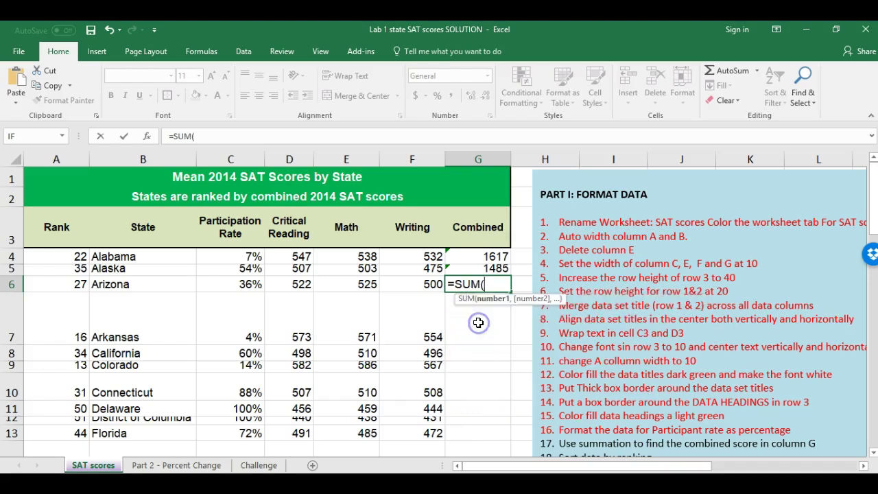
{"action": "left_click_drag", "start_coordinate": [415, 284], "coordinate": [309, 287]}
{"action": "key", "text": "Return"}
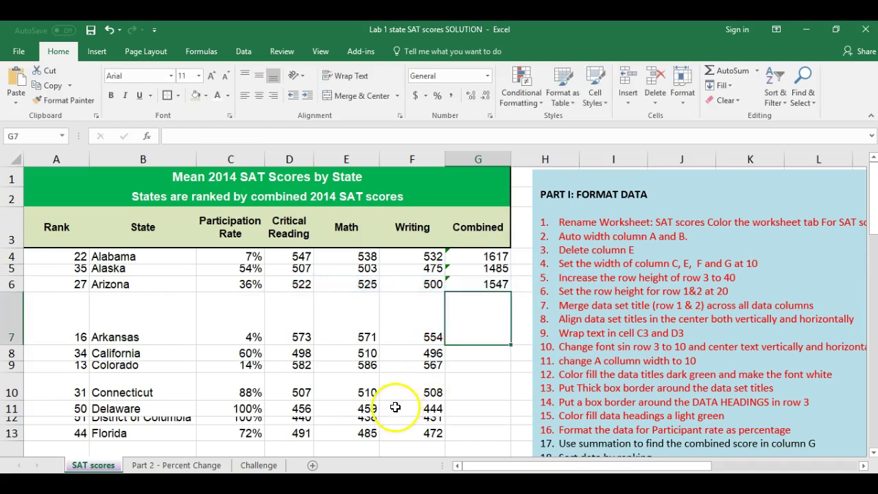
- Fill the SUM formula from G6 down to G54 (Wyoming), and mark instruction 17 in red
{"action": "left_click", "coordinate": [481, 284]}
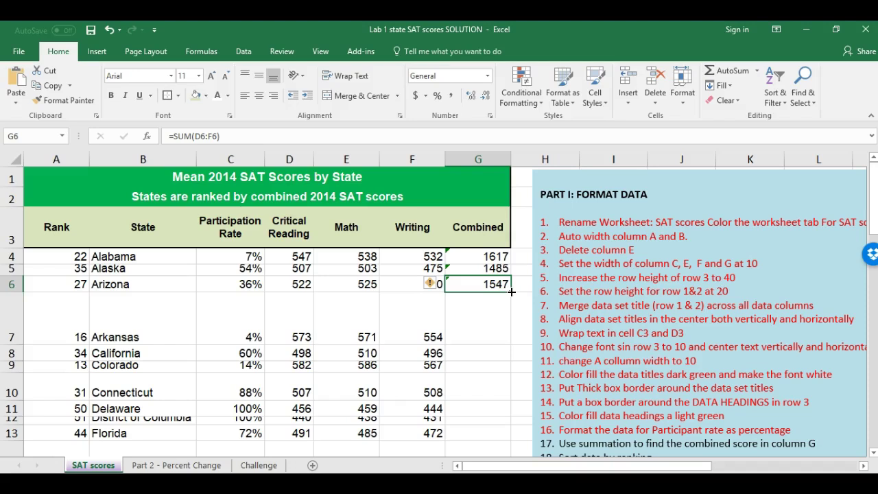
{"action": "left_click_drag", "start_coordinate": [510, 317], "coordinate": [506, 425]}
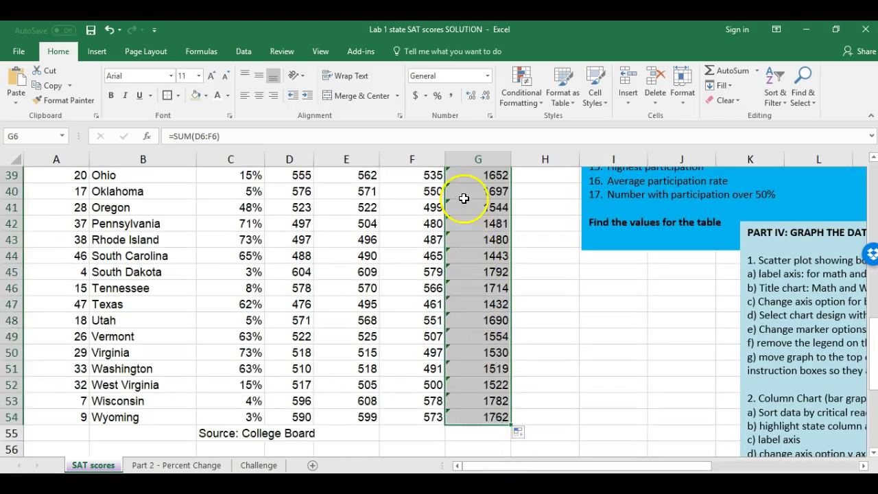
{"action": "scroll", "coordinate": [496, 404], "scroll_direction": "up", "scroll_amount": 6}
{"action": "scroll", "coordinate": [498, 393], "scroll_direction": "up", "scroll_amount": 6}
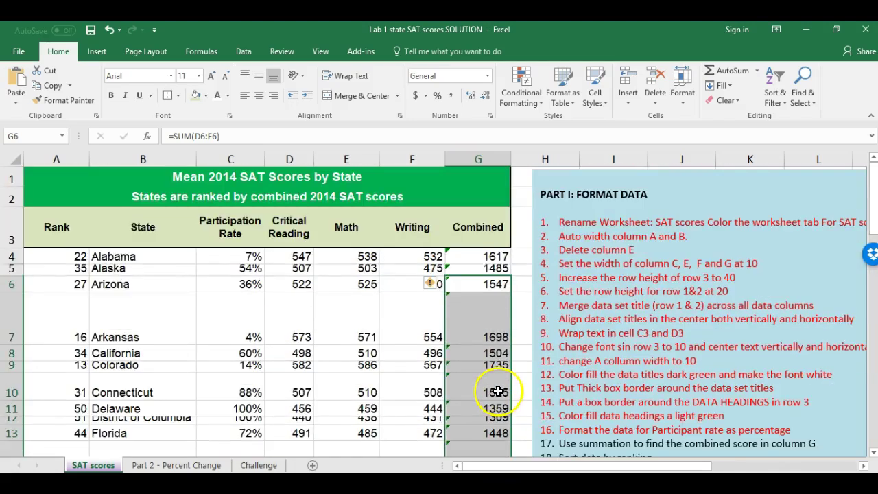
{"action": "left_click", "coordinate": [534, 354]}
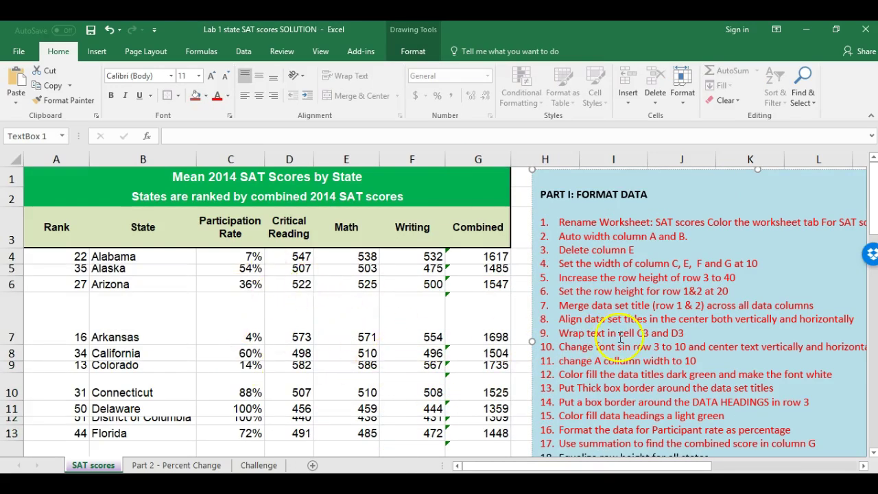
{"action": "scroll", "coordinate": [621, 340], "scroll_direction": "down", "scroll_amount": 2}
{"action": "scroll", "coordinate": [370, 324], "scroll_direction": "up", "scroll_amount": 2}
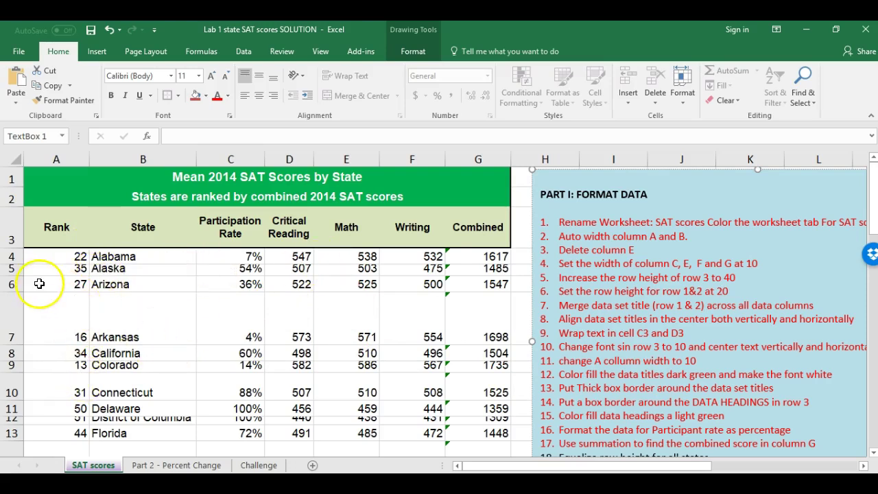
- Select all the state rows as whole rows, from row 4 (Alabama) down to the last state
{"action": "left_click", "coordinate": [19, 254]}
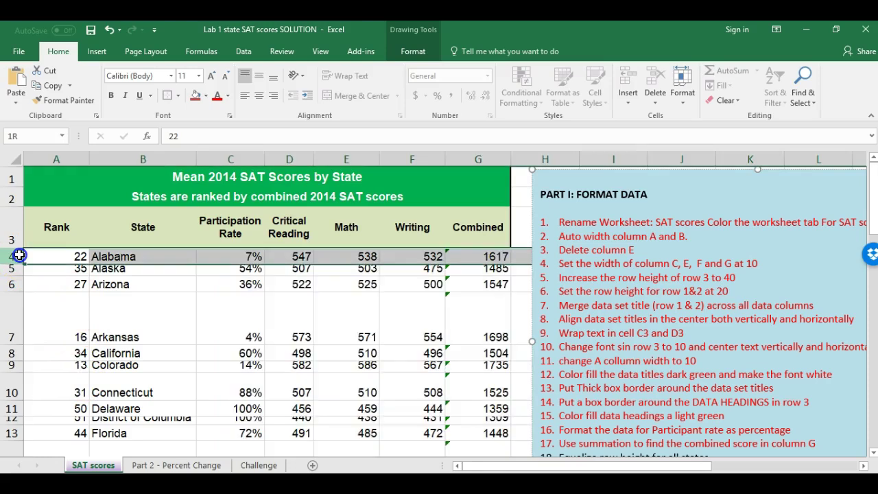
{"action": "left_click_drag", "start_coordinate": [11, 257], "coordinate": [9, 416]}
{"action": "scroll", "coordinate": [110, 314], "scroll_direction": "up", "scroll_amount": 5}
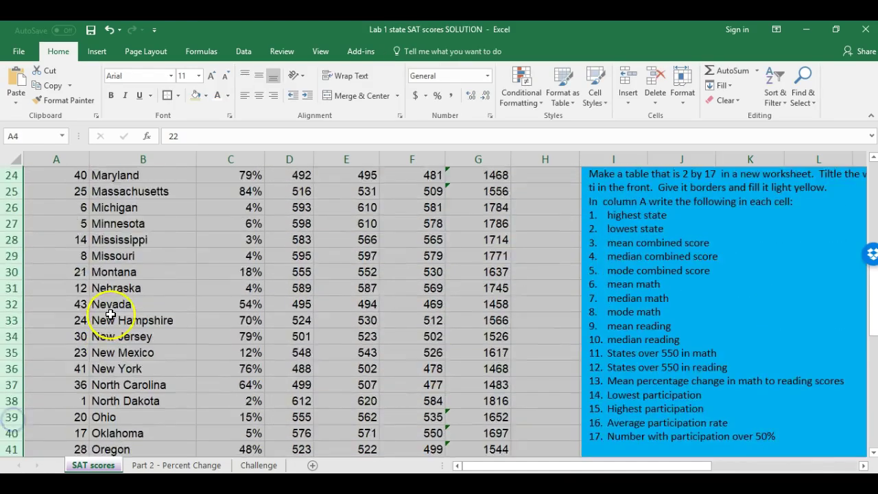
{"action": "scroll", "coordinate": [110, 314], "scroll_direction": "up", "scroll_amount": 8}
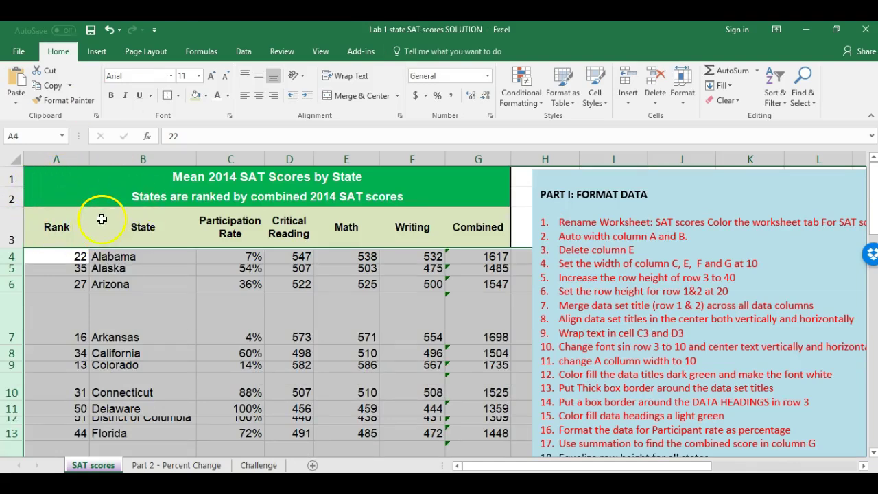
{"action": "right_click", "coordinate": [11, 256]}
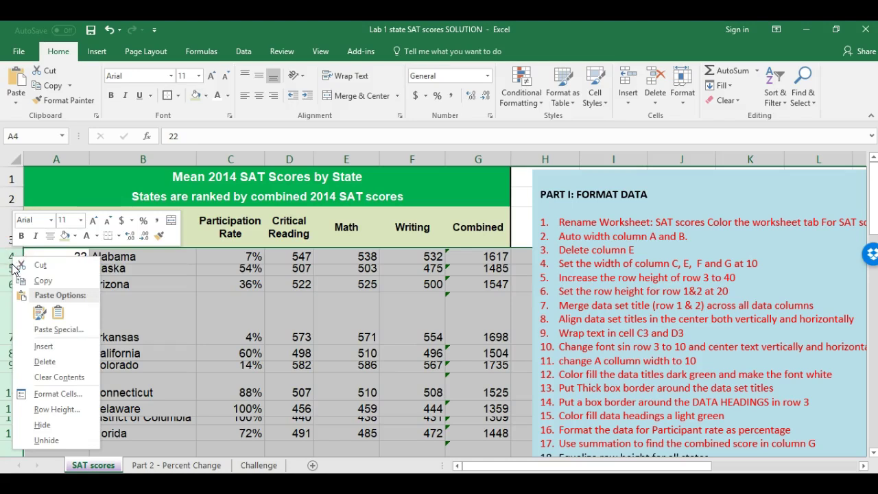
{"action": "key", "text": "Escape"}
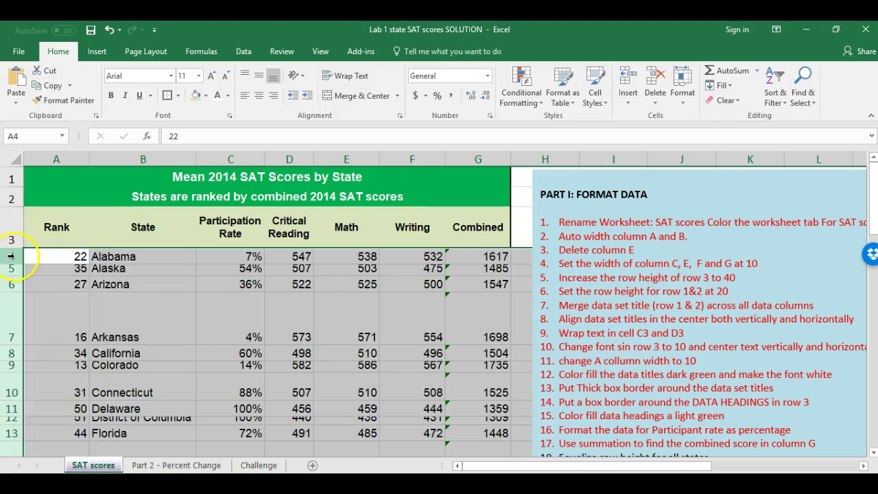
{"action": "right_click", "coordinate": [11, 256]}
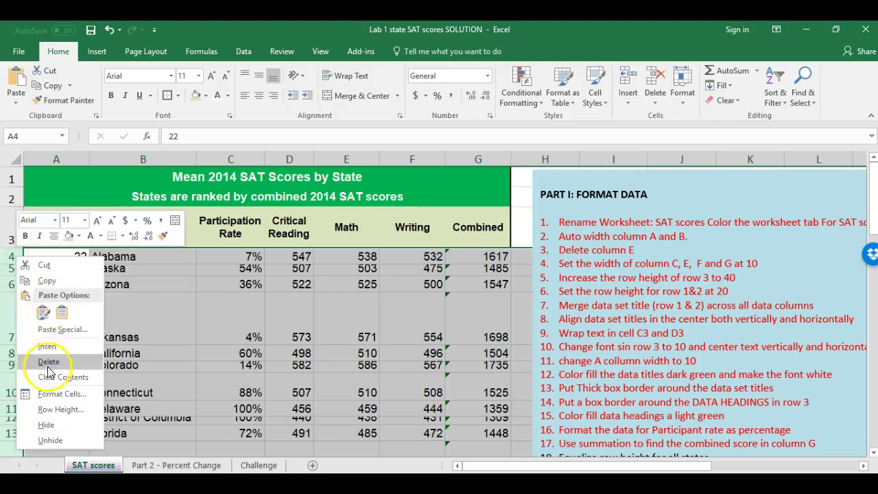
{"action": "left_click", "coordinate": [61, 409]}
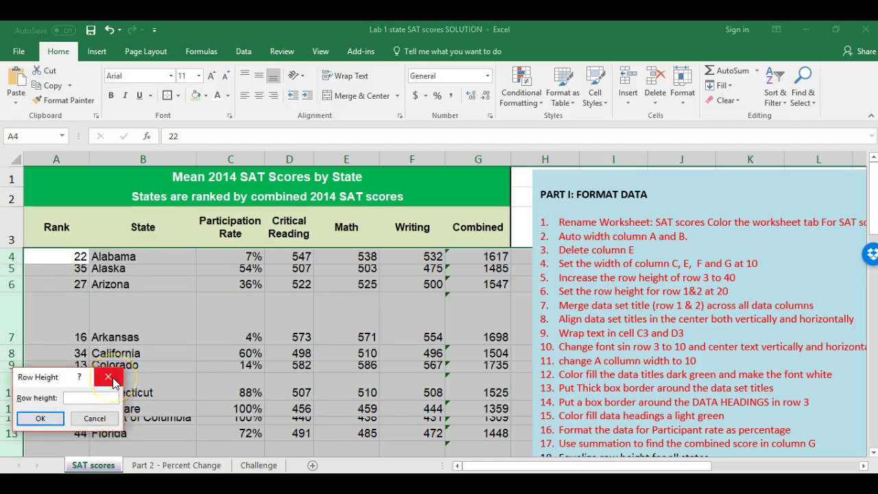
{"action": "left_click", "coordinate": [109, 378]}
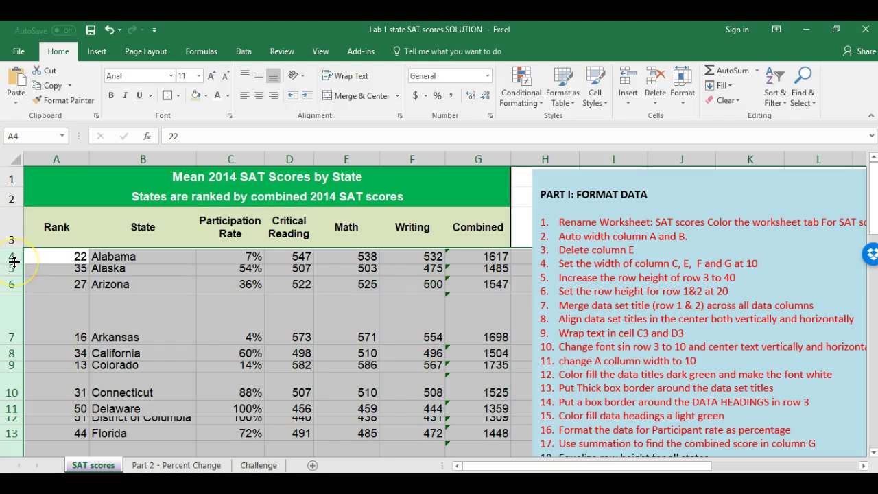
- Resize the selected state rows to one equal height slightly taller than their text, and mark instruction 18 in red
{"action": "left_click_drag", "start_coordinate": [14, 261], "coordinate": [14, 294]}
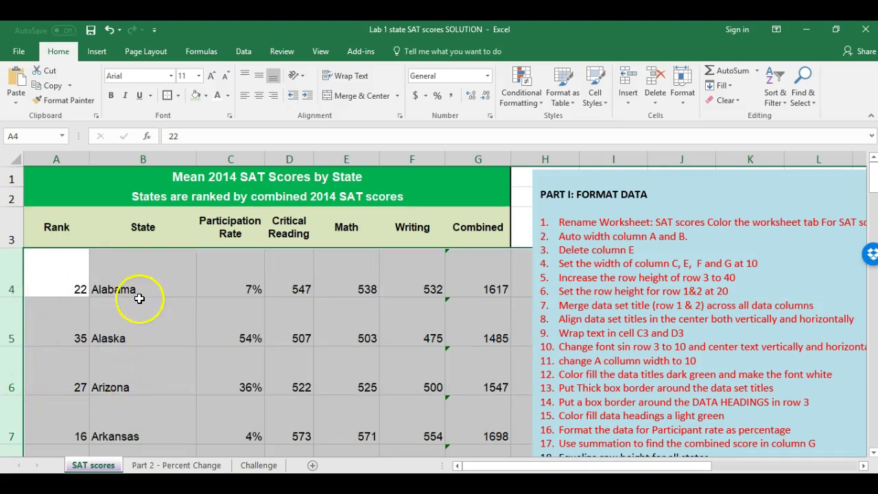
{"action": "left_click_drag", "start_coordinate": [9, 296], "coordinate": [12, 268]}
{"action": "left_click", "coordinate": [530, 381]}
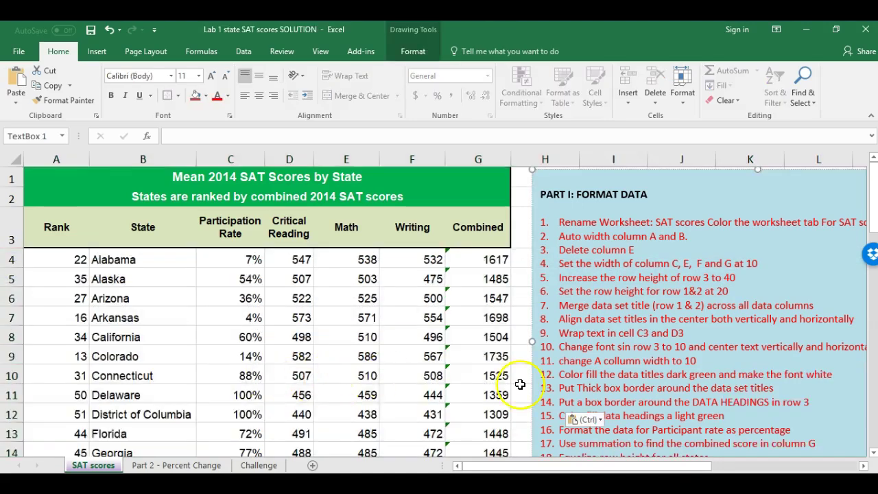
- Freeze rows 1 to 3 so the titles and column headings stay in place above the state data
{"action": "scroll", "coordinate": [516, 378], "scroll_direction": "down", "scroll_amount": 2}
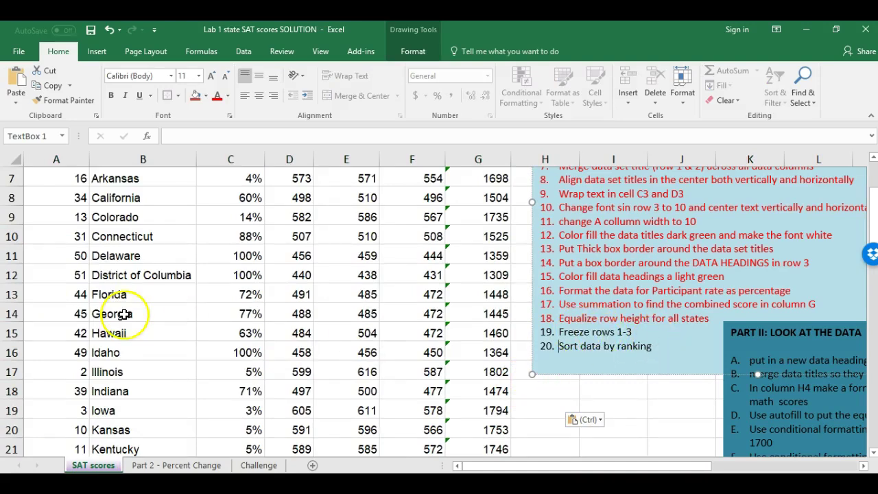
{"action": "scroll", "coordinate": [122, 313], "scroll_direction": "up", "scroll_amount": 2}
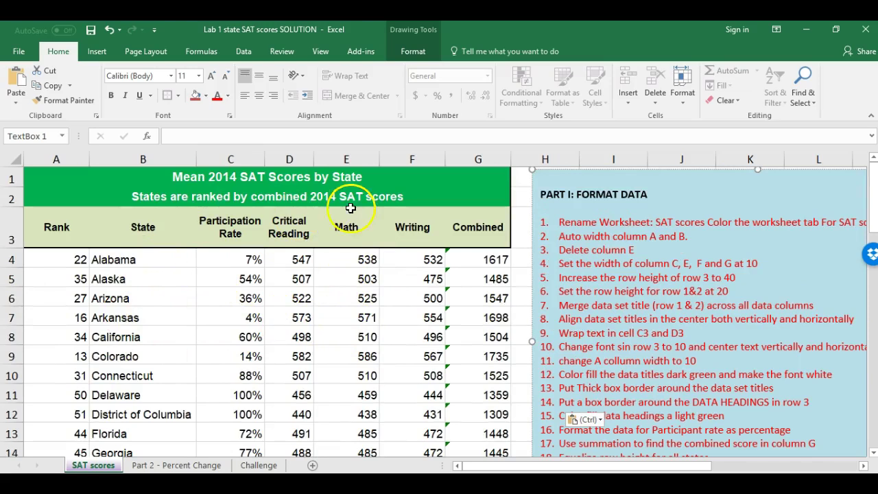
{"action": "scroll", "coordinate": [323, 254], "scroll_direction": "down", "scroll_amount": 6}
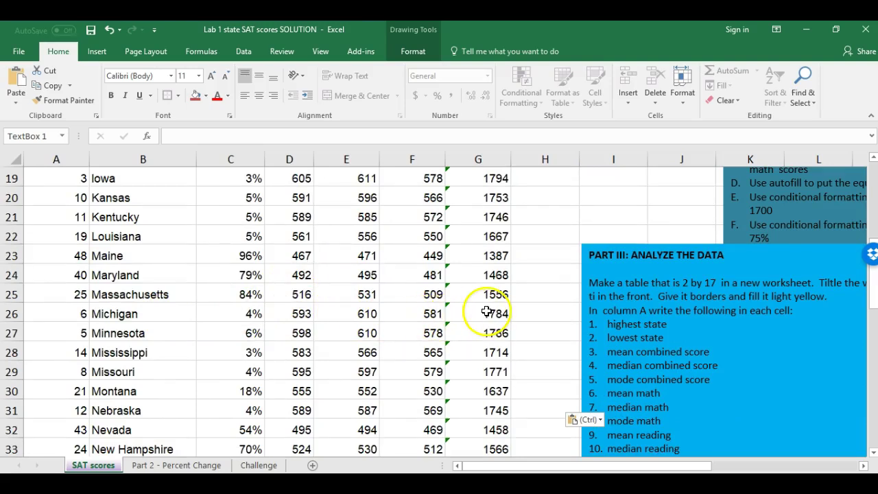
{"action": "scroll", "coordinate": [447, 313], "scroll_direction": "up", "scroll_amount": 6}
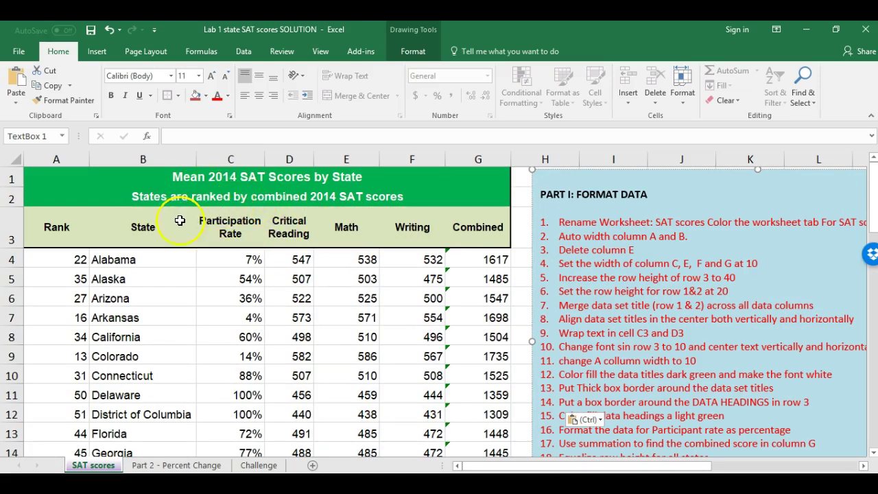
{"action": "left_click", "coordinate": [9, 256]}
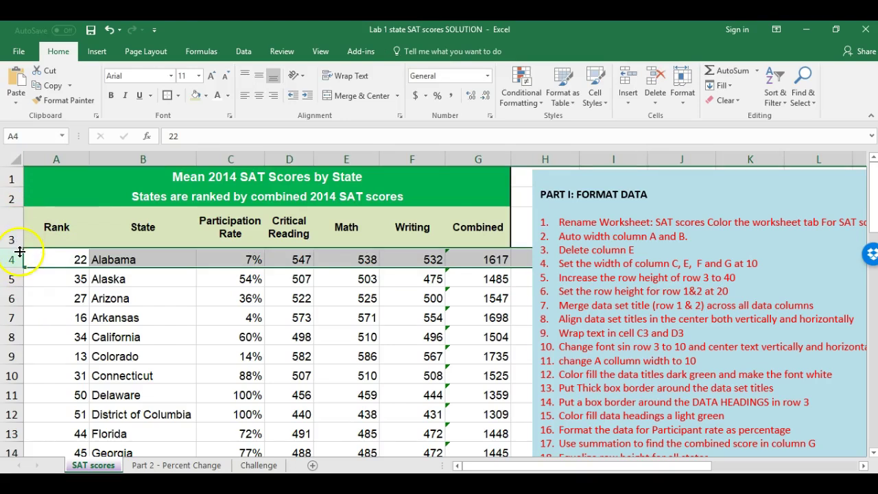
{"action": "left_click", "coordinate": [313, 51]}
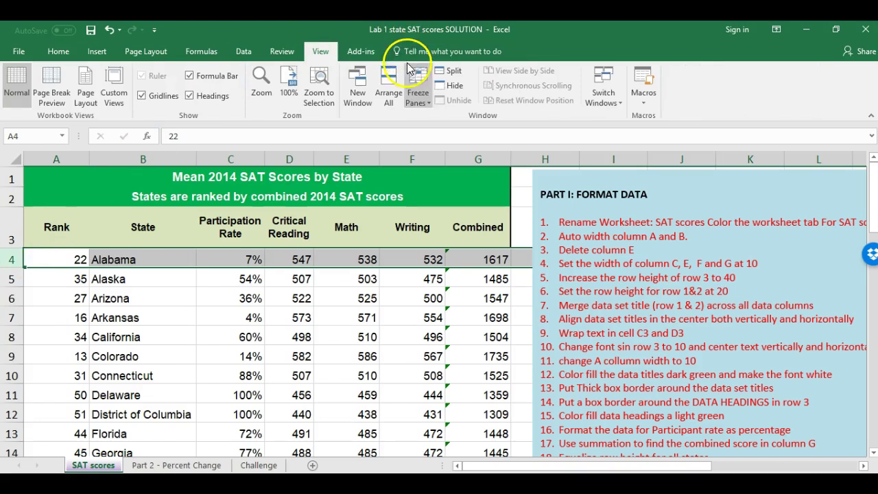
{"action": "left_click", "coordinate": [416, 103]}
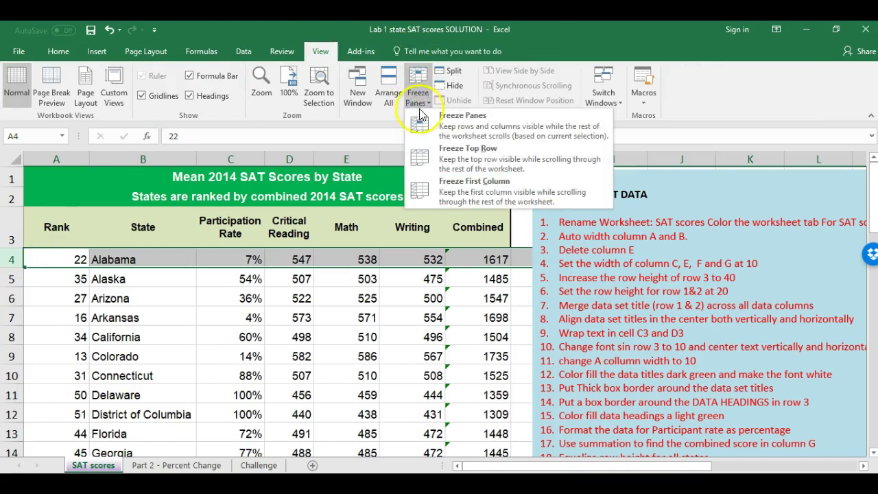
{"action": "left_click", "coordinate": [428, 125]}
{"action": "left_click", "coordinate": [418, 312]}
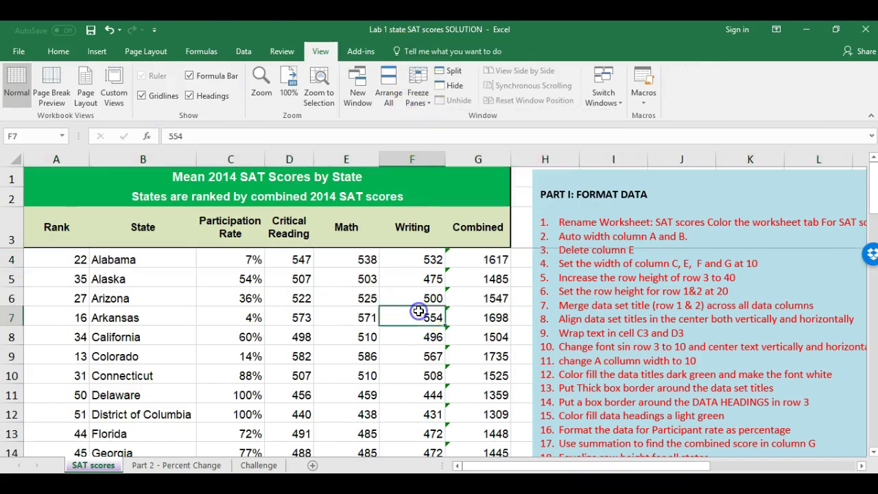
{"action": "scroll", "coordinate": [418, 311], "scroll_direction": "down", "scroll_amount": 6}
{"action": "scroll", "coordinate": [418, 311], "scroll_direction": "up", "scroll_amount": 6}
{"action": "scroll", "coordinate": [418, 311], "scroll_direction": "down", "scroll_amount": 6}
{"action": "scroll", "coordinate": [419, 311], "scroll_direction": "up", "scroll_amount": 6}
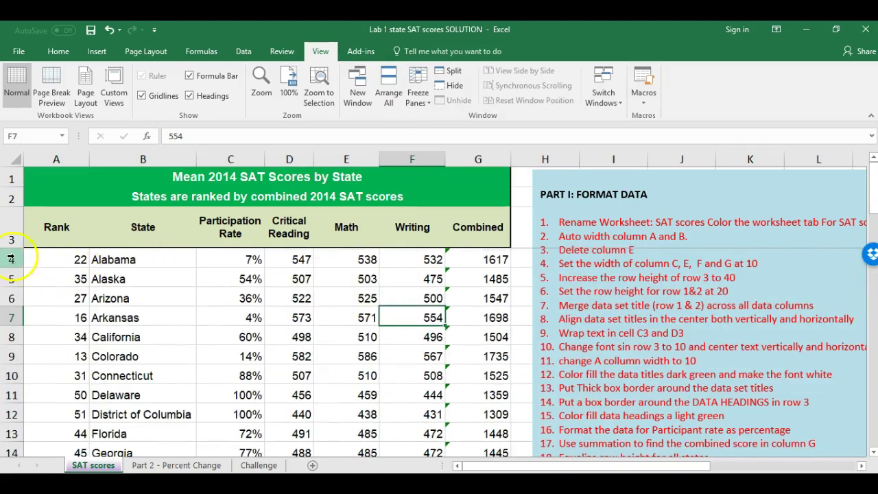
- Unfreeze the panes so all rows scroll together again
{"action": "left_click", "coordinate": [11, 259]}
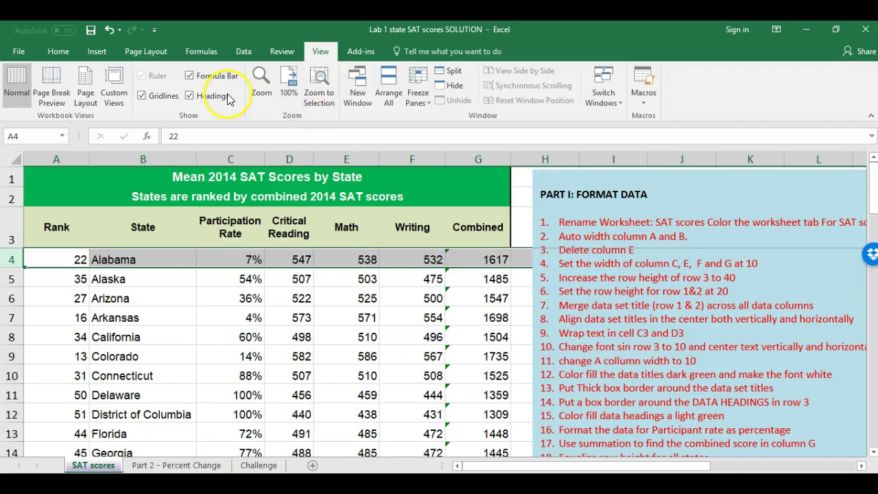
{"action": "left_click", "coordinate": [419, 99]}
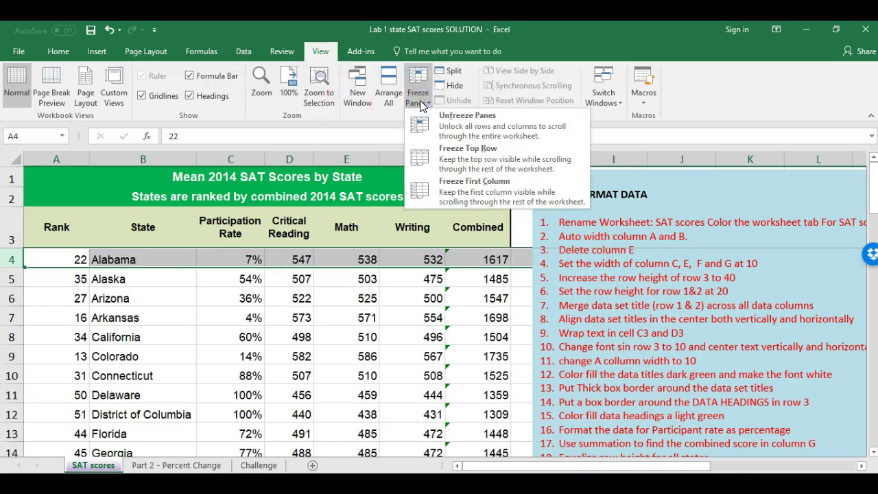
{"action": "left_click", "coordinate": [427, 115]}
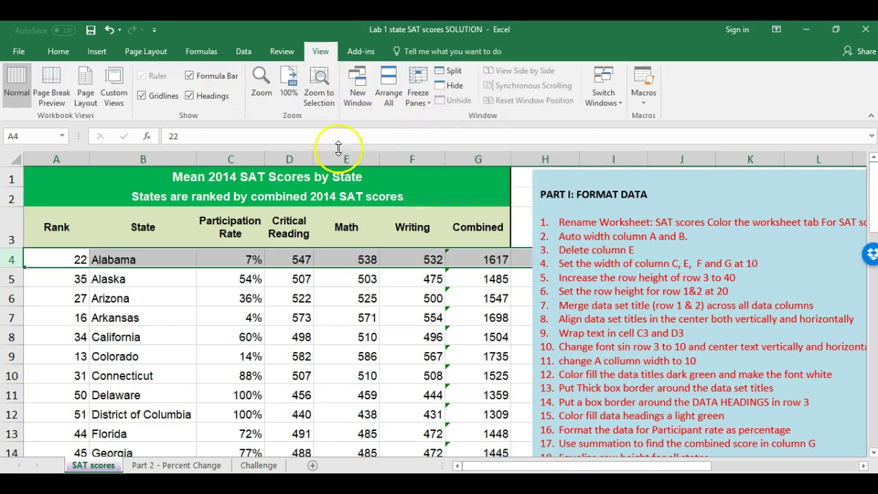
{"action": "left_click", "coordinate": [335, 344]}
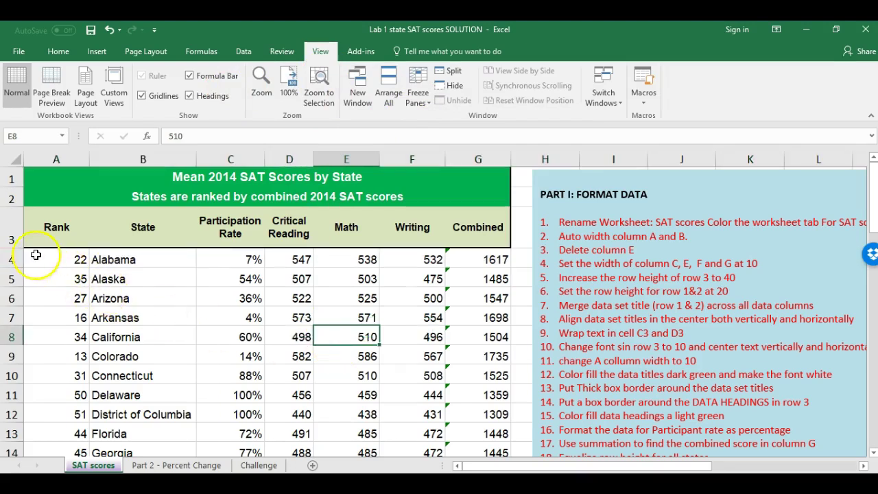
- Freeze rows 1 to 3 above the Alabama row again, and mark instruction 19 in red
{"action": "left_click", "coordinate": [12, 259]}
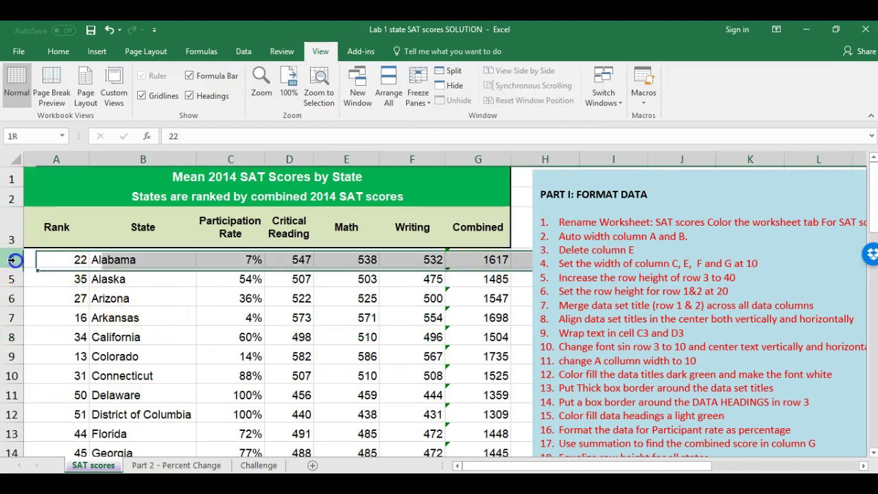
{"action": "left_click", "coordinate": [418, 103]}
{"action": "left_click", "coordinate": [422, 116]}
{"action": "left_click", "coordinate": [274, 317]}
{"action": "scroll", "coordinate": [273, 315], "scroll_direction": "down", "scroll_amount": 1}
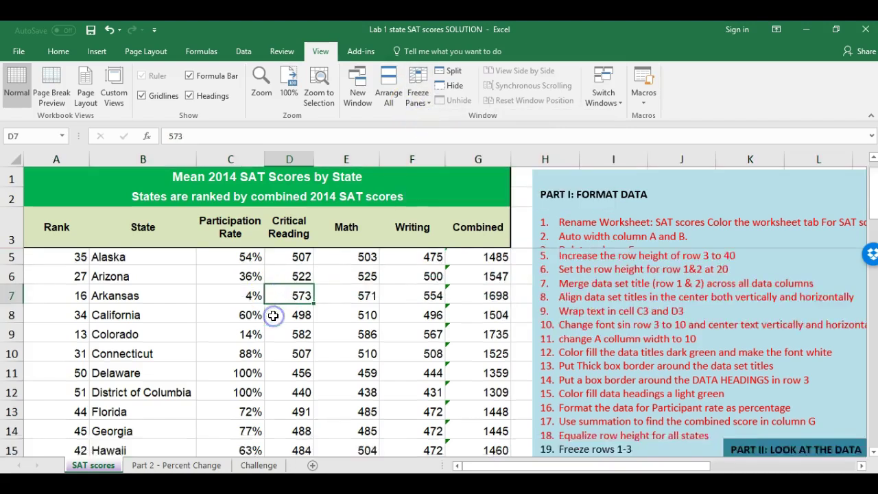
{"action": "scroll", "coordinate": [277, 313], "scroll_direction": "down", "scroll_amount": 10}
{"action": "scroll", "coordinate": [278, 312], "scroll_direction": "up", "scroll_amount": 7}
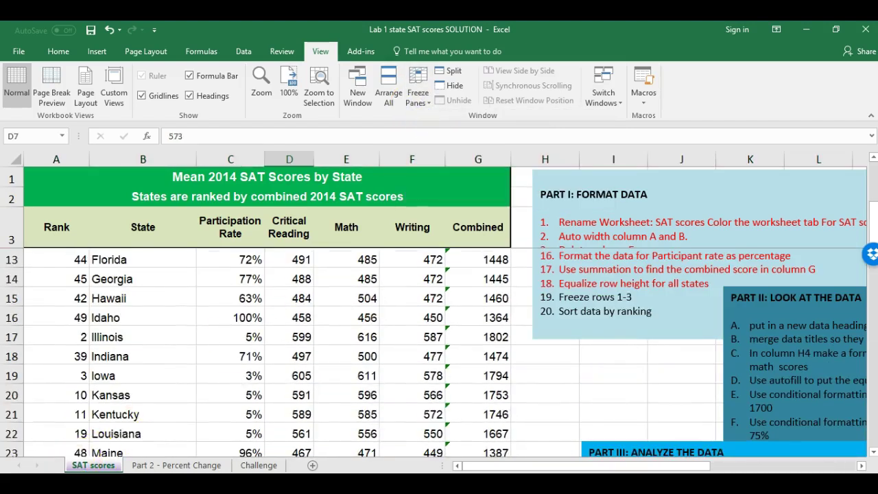
{"action": "scroll", "coordinate": [227, 359], "scroll_direction": "up", "scroll_amount": 3}
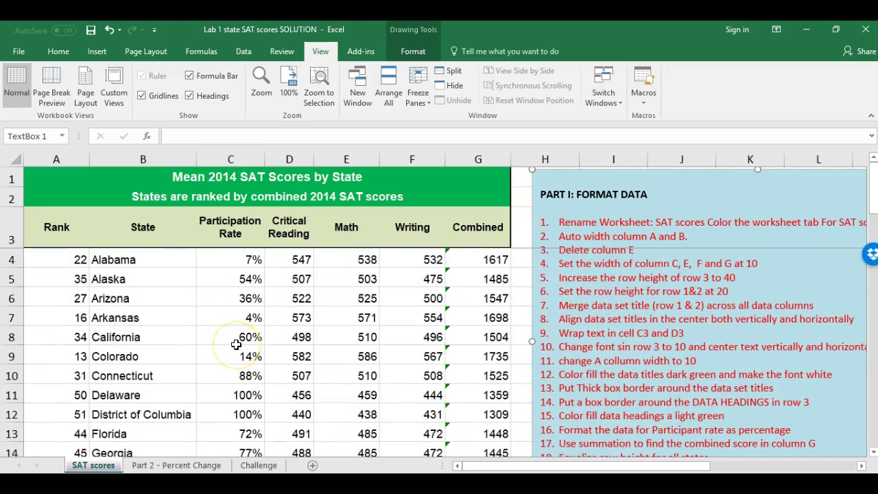
{"action": "scroll", "coordinate": [269, 326], "scroll_direction": "down", "scroll_amount": 4}
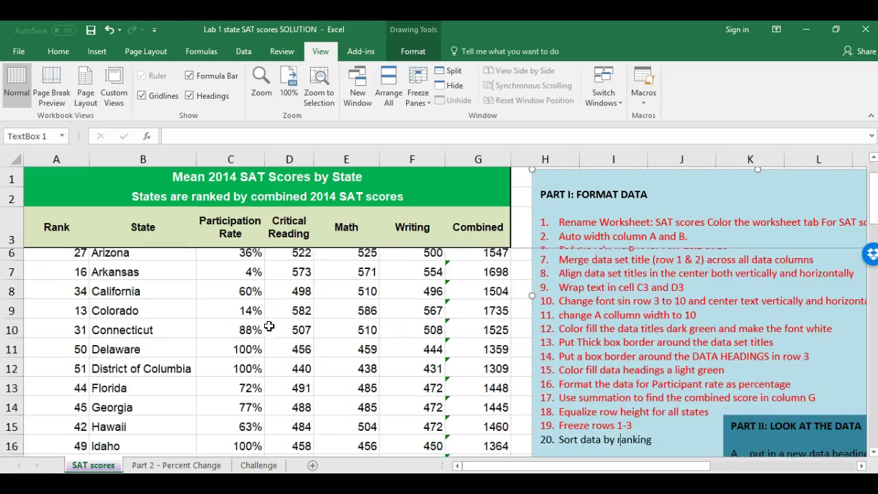
{"action": "scroll", "coordinate": [269, 326], "scroll_direction": "up", "scroll_amount": 4}
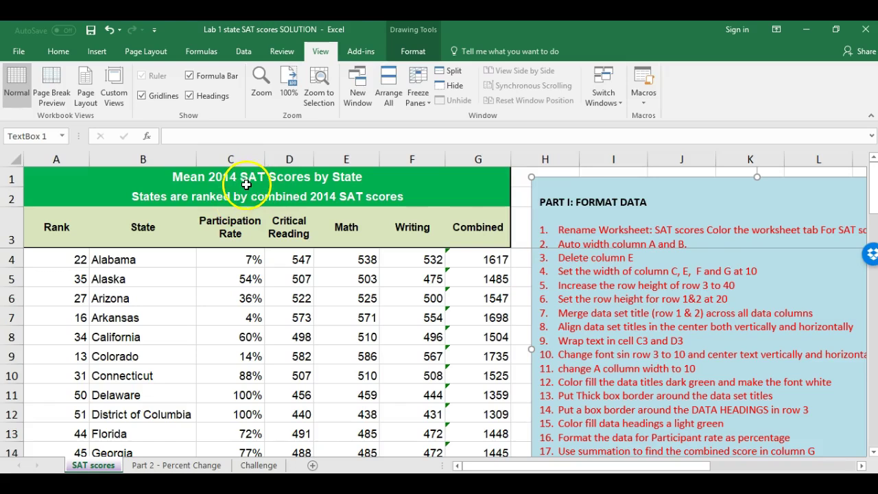
{"action": "mouse_move", "coordinate": [62, 230]}
{"action": "left_mouse_down"}
{"action": "mouse_move", "coordinate": [286, 218]}
{"action": "mouse_move", "coordinate": [472, 230]}
{"action": "left_mouse_up"}
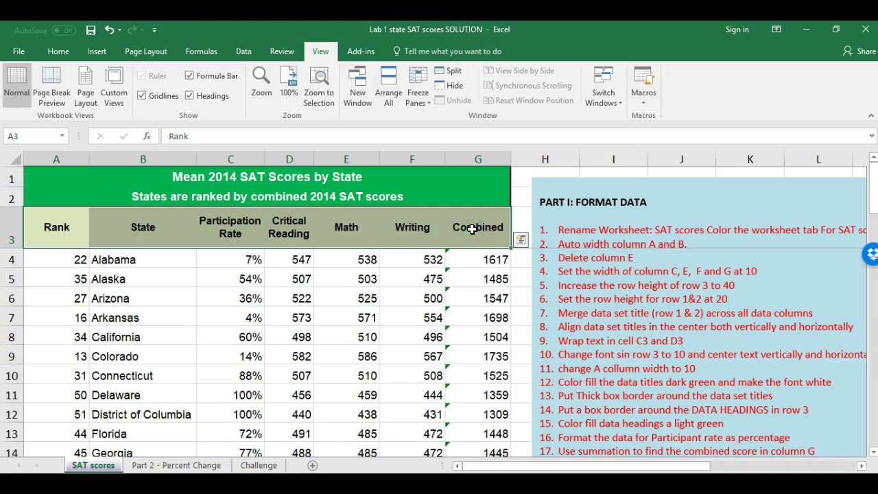
{"action": "left_click_drag", "start_coordinate": [59, 228], "coordinate": [492, 415]}
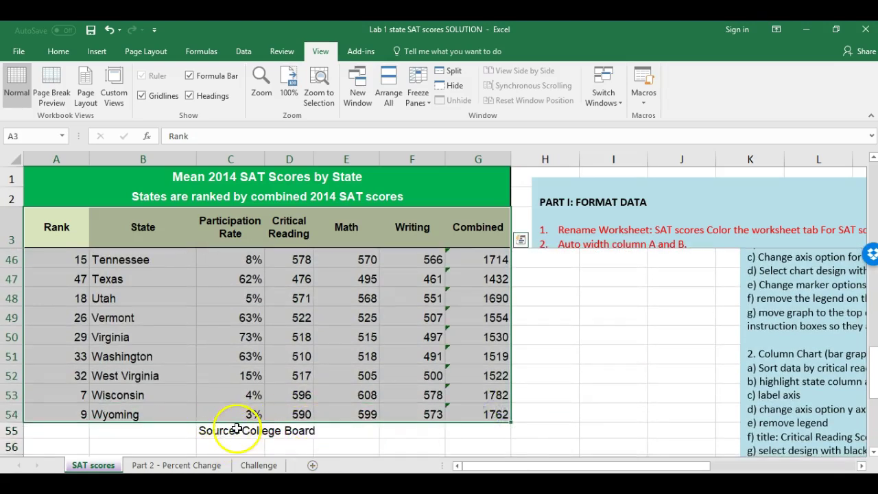
{"action": "left_click", "coordinate": [179, 370]}
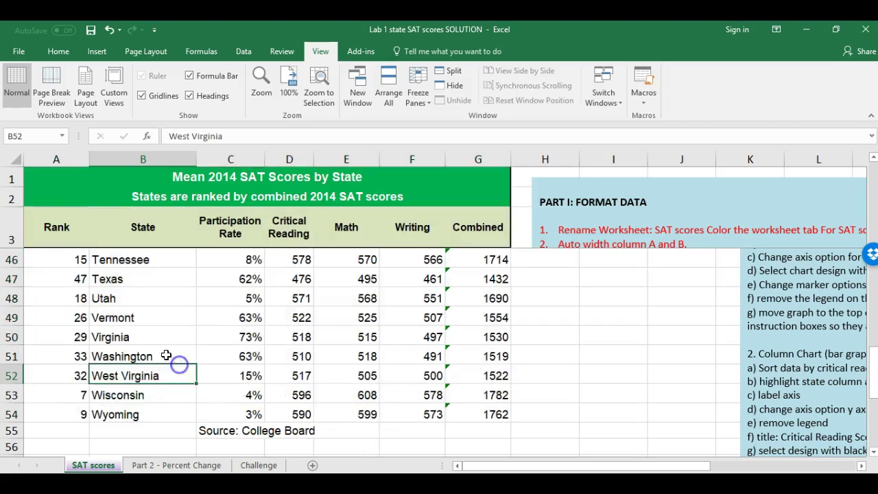
{"action": "scroll", "coordinate": [63, 248], "scroll_direction": "up", "scroll_amount": 14}
{"action": "left_click_drag", "start_coordinate": [59, 230], "coordinate": [480, 233]}
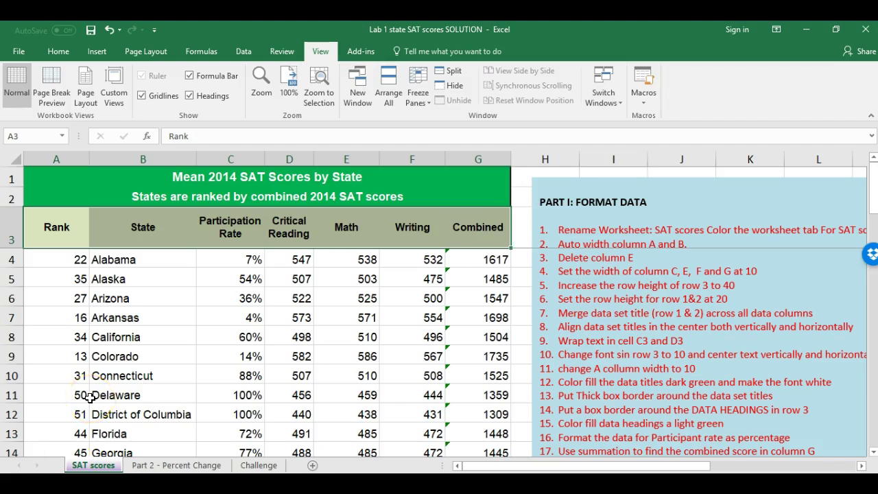
{"action": "left_click", "coordinate": [68, 254]}
- Custom-sort the whole table, from the row 3 headings down to row 54 in columns A to G, by Rank from smallest to largest
{"action": "left_click_drag", "start_coordinate": [78, 229], "coordinate": [469, 218]}
{"action": "key", "text": "ctrl+shift+Down"}
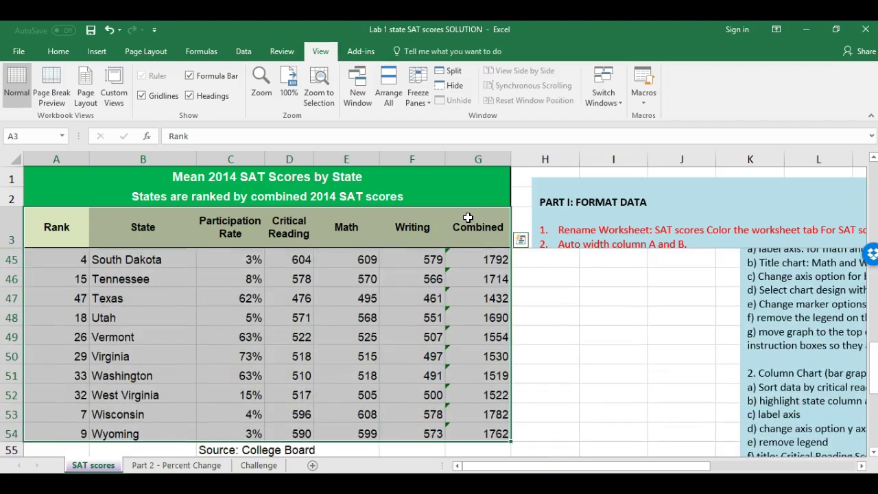
{"action": "scroll", "coordinate": [309, 336], "scroll_direction": "down", "scroll_amount": 1}
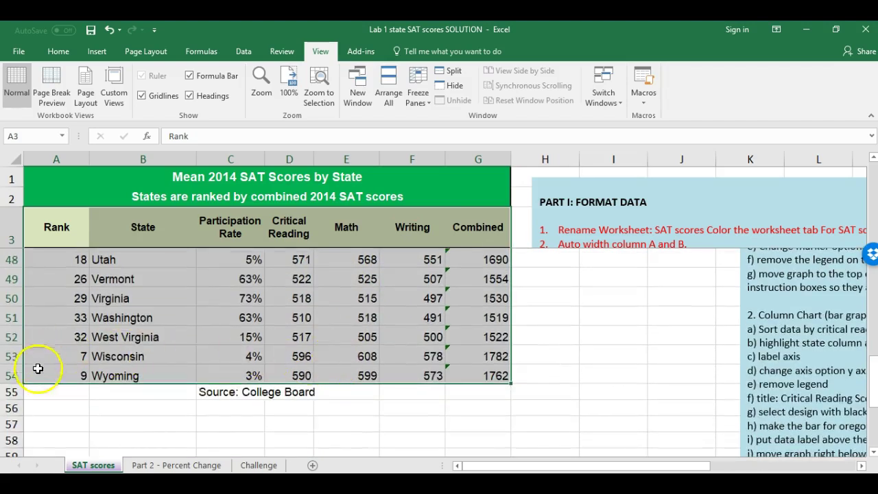
{"action": "scroll", "coordinate": [429, 336], "scroll_direction": "up", "scroll_amount": 15}
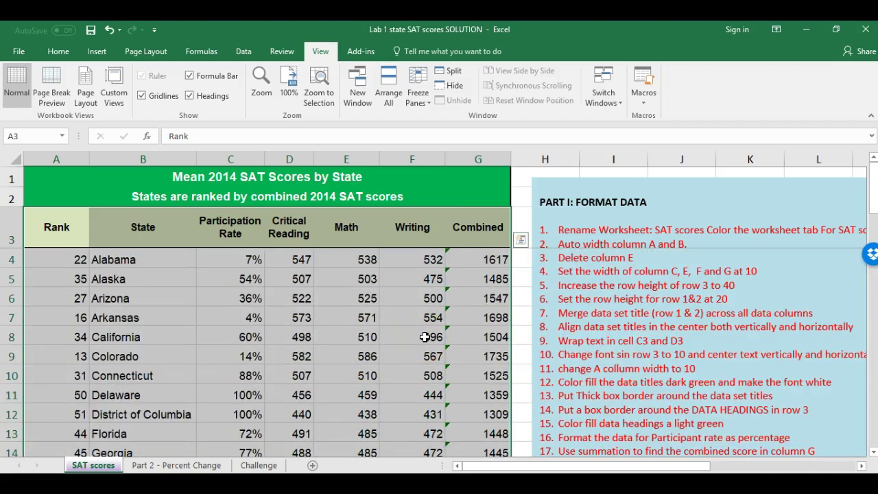
{"action": "left_click", "coordinate": [60, 52]}
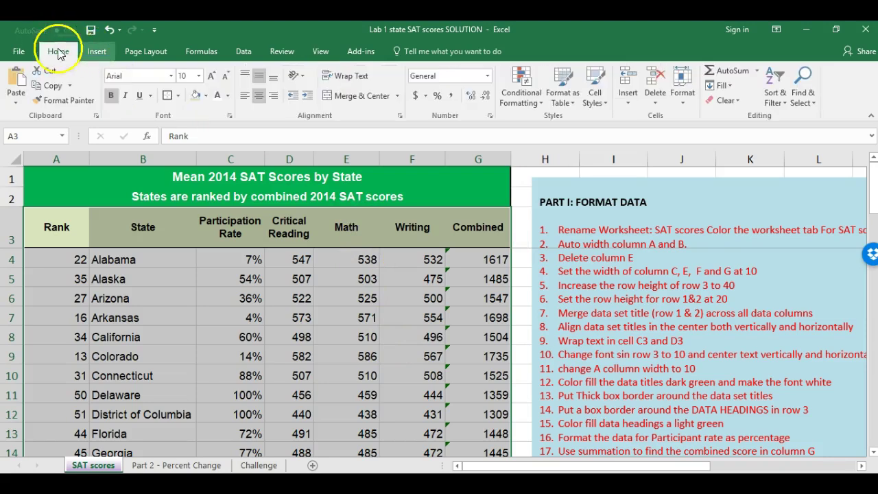
{"action": "left_click", "coordinate": [64, 244]}
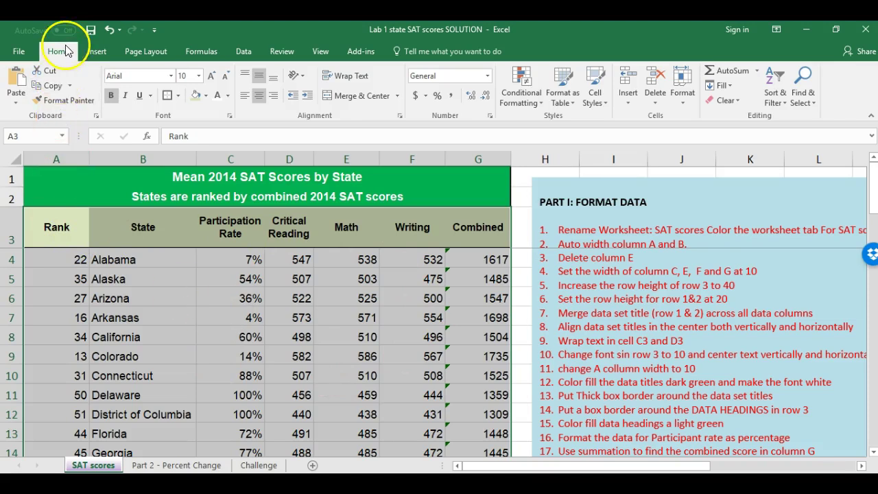
{"action": "left_click", "coordinate": [777, 103]}
{"action": "left_click", "coordinate": [786, 149]}
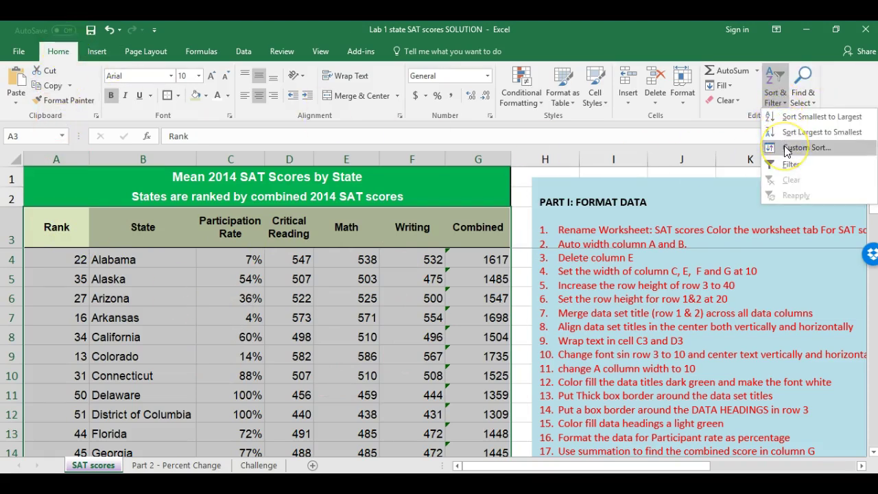
{"action": "left_click", "coordinate": [786, 148]}
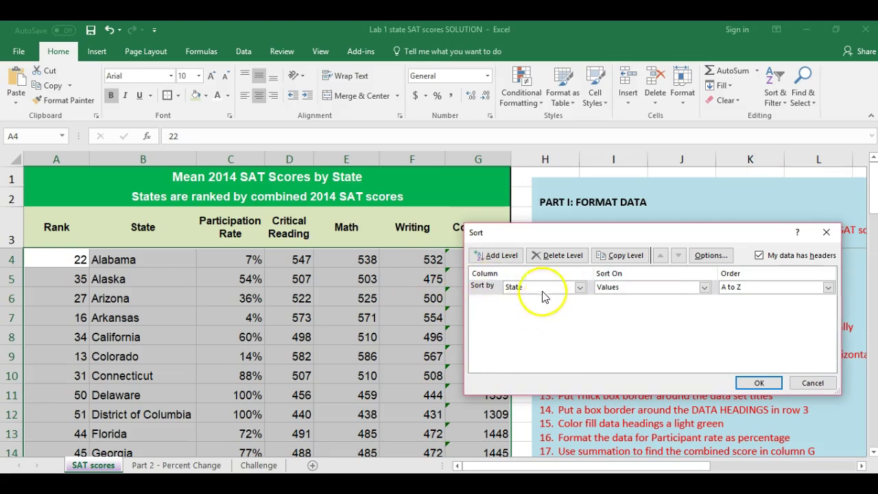
{"action": "left_click", "coordinate": [580, 288]}
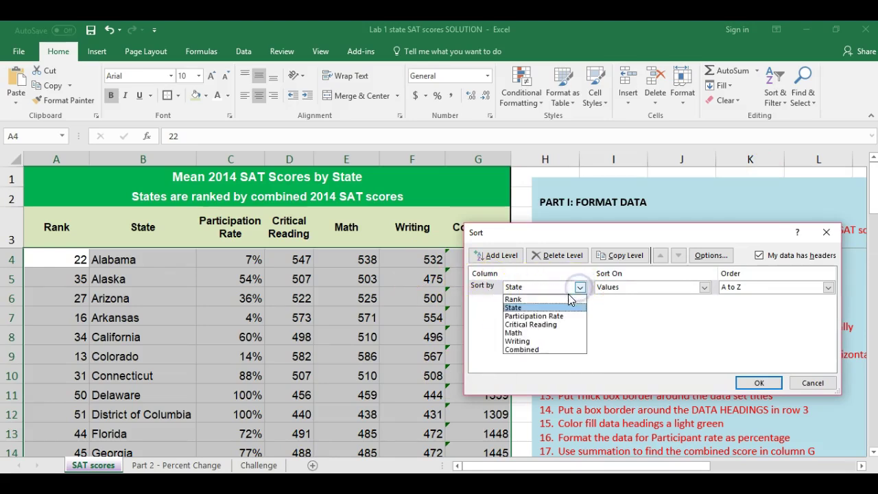
{"action": "left_click", "coordinate": [569, 299]}
{"action": "left_click", "coordinate": [754, 385]}
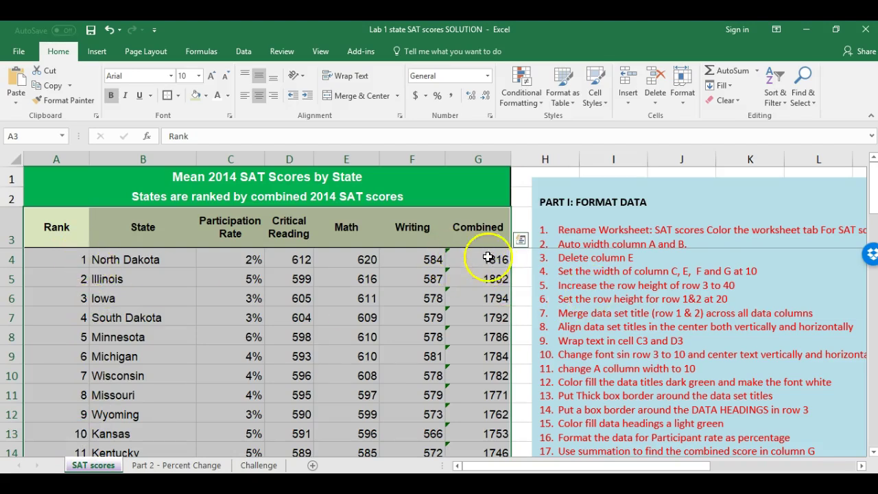
- Review the sorted table from the first to the last state, comparing the Rank order with the Combined scores
{"action": "scroll", "coordinate": [362, 313], "scroll_direction": "down", "scroll_amount": 15}
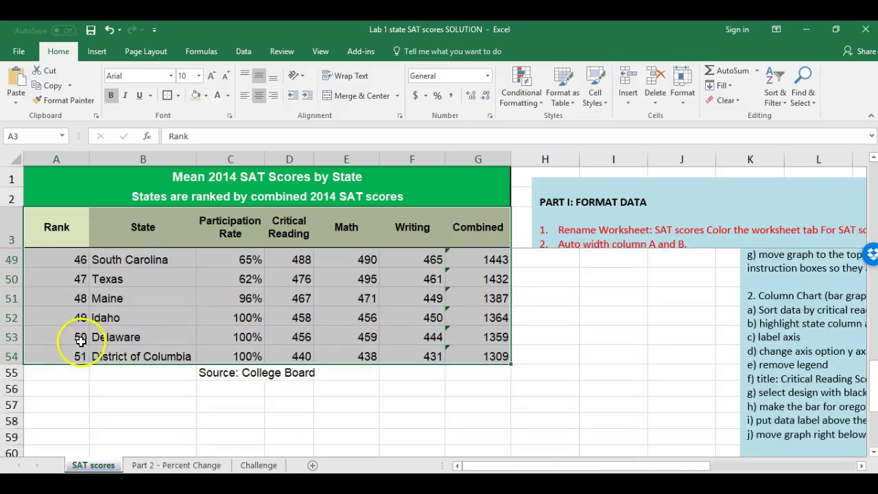
{"action": "scroll", "coordinate": [264, 329], "scroll_direction": "up", "scroll_amount": 15}
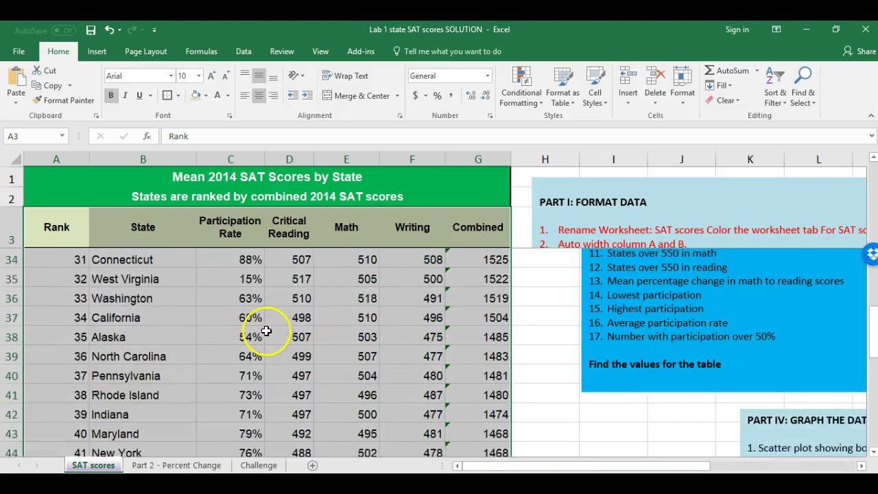
{"action": "scroll", "coordinate": [194, 305], "scroll_direction": "down", "scroll_amount": 2}
{"action": "scroll", "coordinate": [188, 293], "scroll_direction": "up", "scroll_amount": 2}
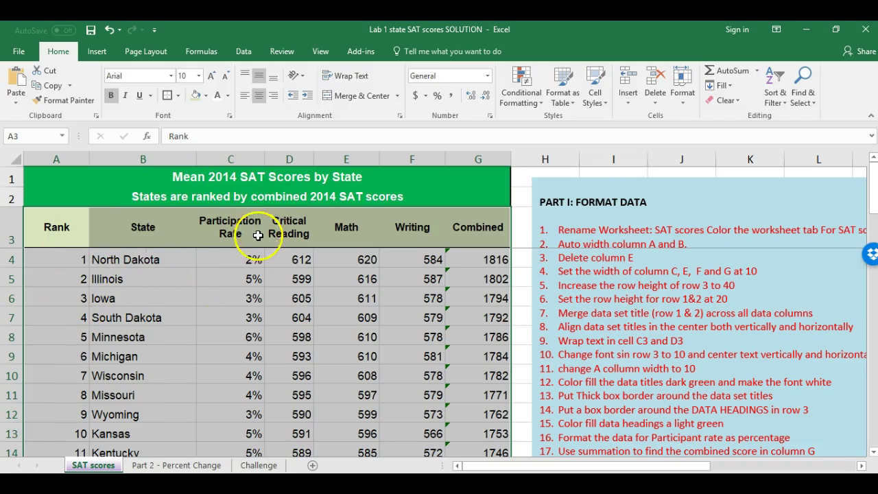
{"action": "scroll", "coordinate": [234, 385], "scroll_direction": "down", "scroll_amount": 15}
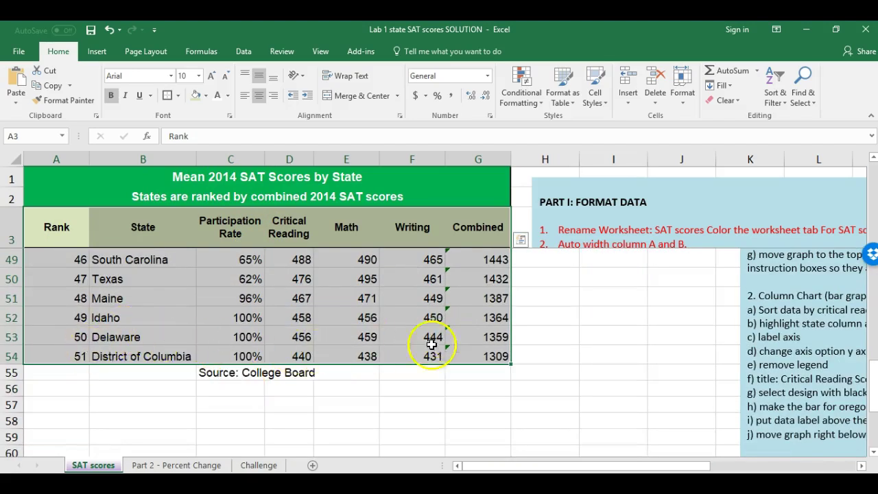
{"action": "scroll", "coordinate": [425, 344], "scroll_direction": "up", "scroll_amount": 15}
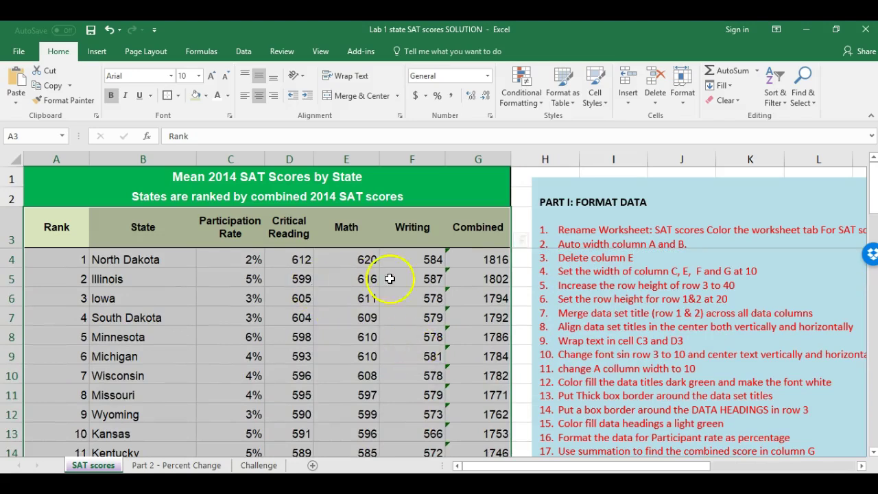
{"action": "scroll", "coordinate": [484, 358], "scroll_direction": "down", "scroll_amount": 2}
{"action": "scroll", "coordinate": [484, 359], "scroll_direction": "down", "scroll_amount": 15}
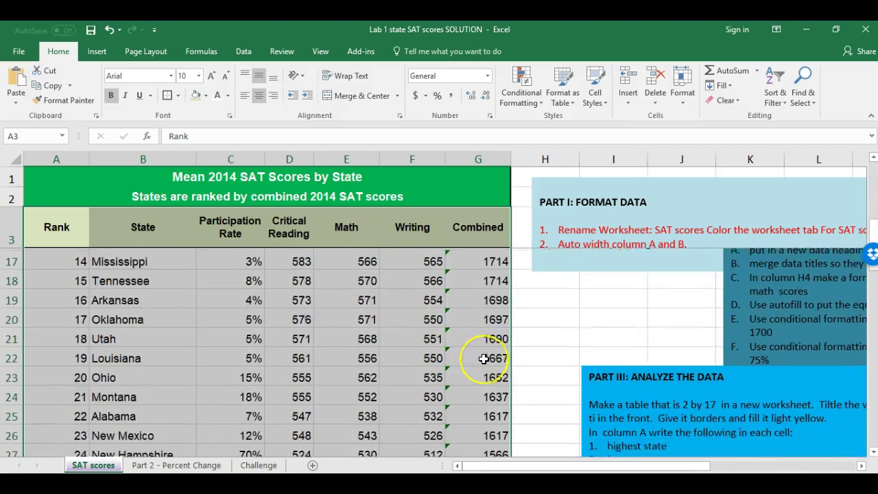
{"action": "scroll", "coordinate": [480, 359], "scroll_direction": "up", "scroll_amount": 10}
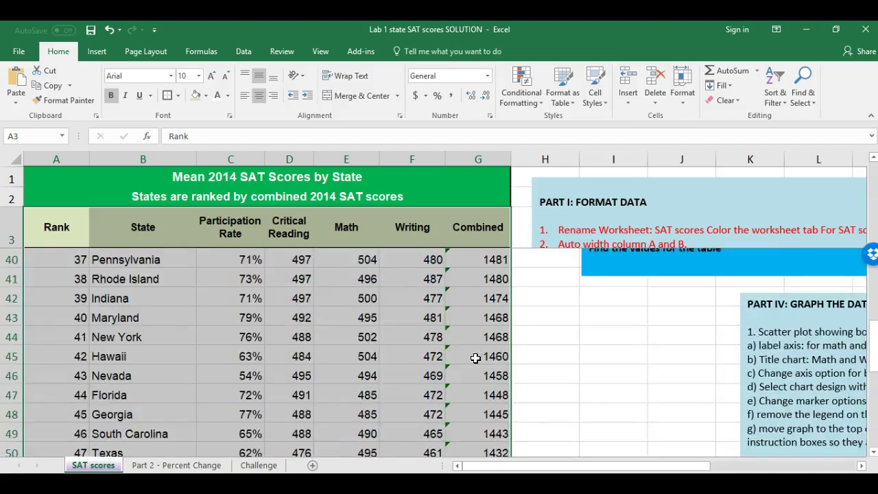
{"action": "scroll", "coordinate": [418, 363], "scroll_direction": "up", "scroll_amount": 7}
{"action": "scroll", "coordinate": [418, 363], "scroll_direction": "down", "scroll_amount": 5}
{"action": "scroll", "coordinate": [408, 374], "scroll_direction": "down", "scroll_amount": 2}
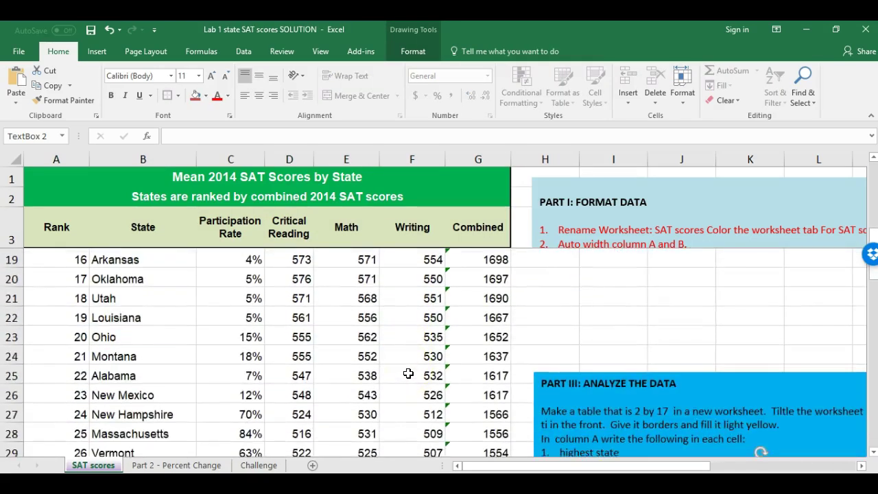
{"action": "scroll", "coordinate": [408, 373], "scroll_direction": "down", "scroll_amount": 5}
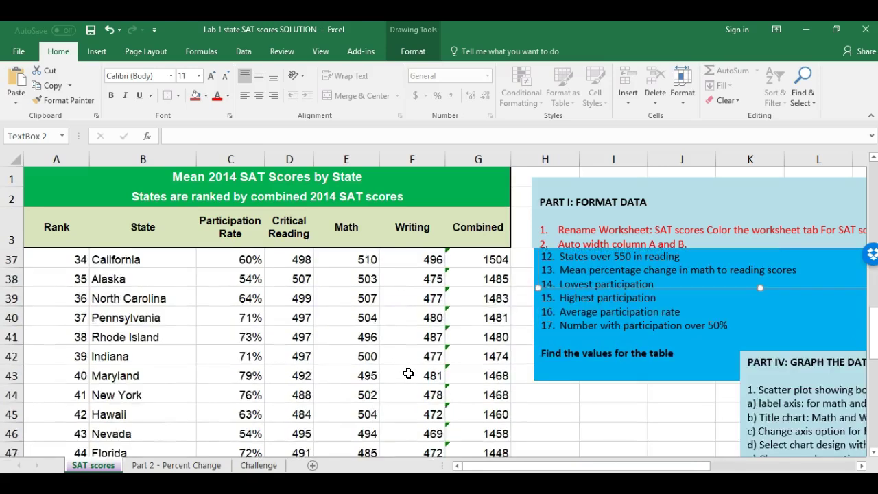
{"action": "scroll", "coordinate": [408, 373], "scroll_direction": "up", "scroll_amount": 11}
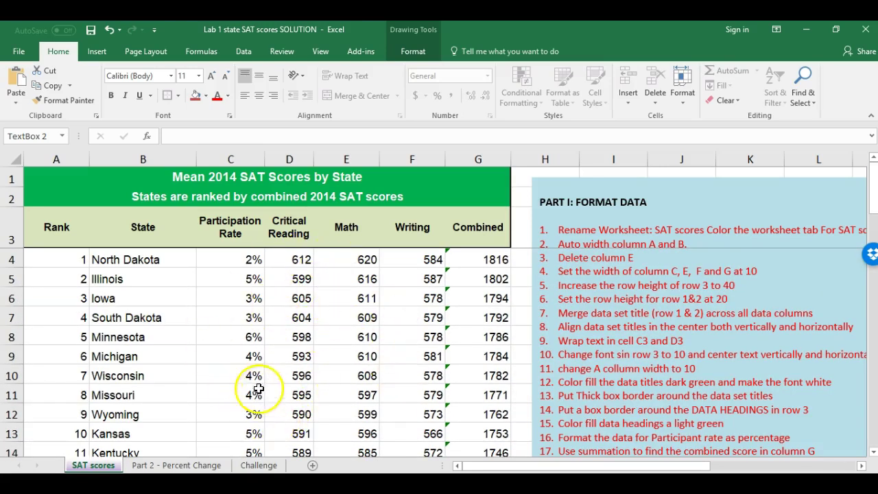
- Custom-sort the table from the row 3 headings down to row 54 by Combined values, largest to smallest
{"action": "left_click_drag", "start_coordinate": [64, 234], "coordinate": [457, 243]}
{"action": "key", "text": "ctrl+shift+Down"}
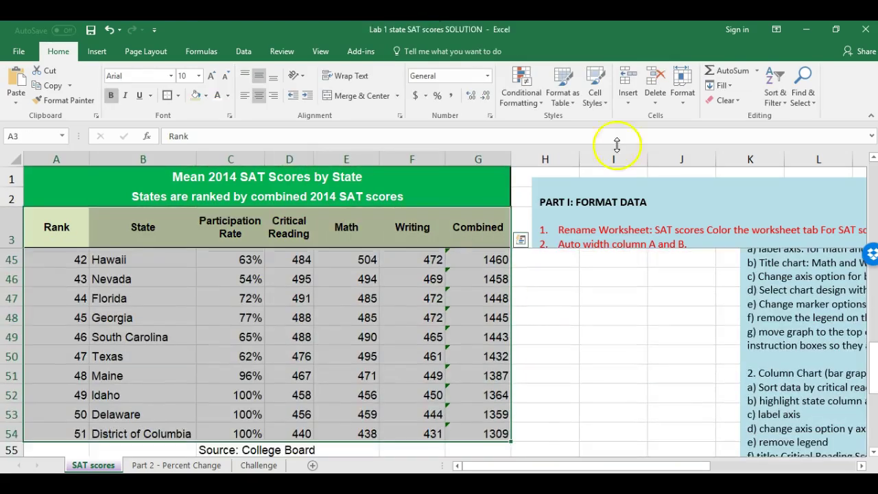
{"action": "left_click", "coordinate": [780, 74]}
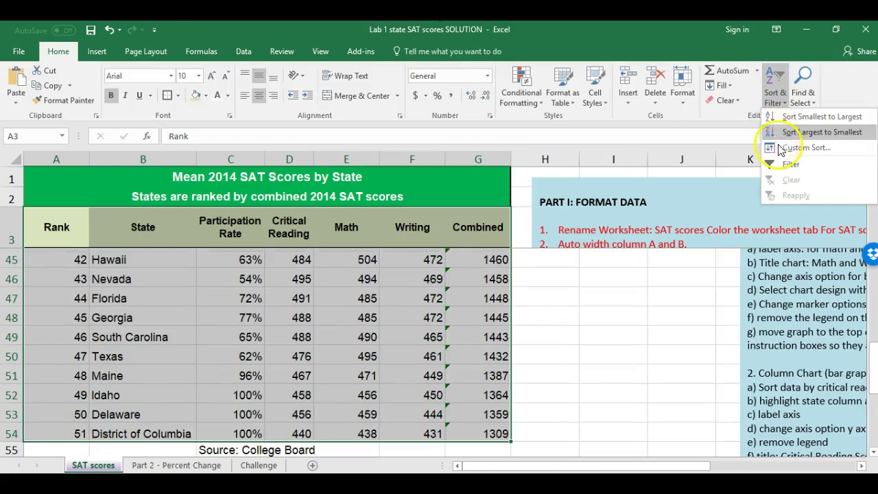
{"action": "left_click", "coordinate": [779, 144]}
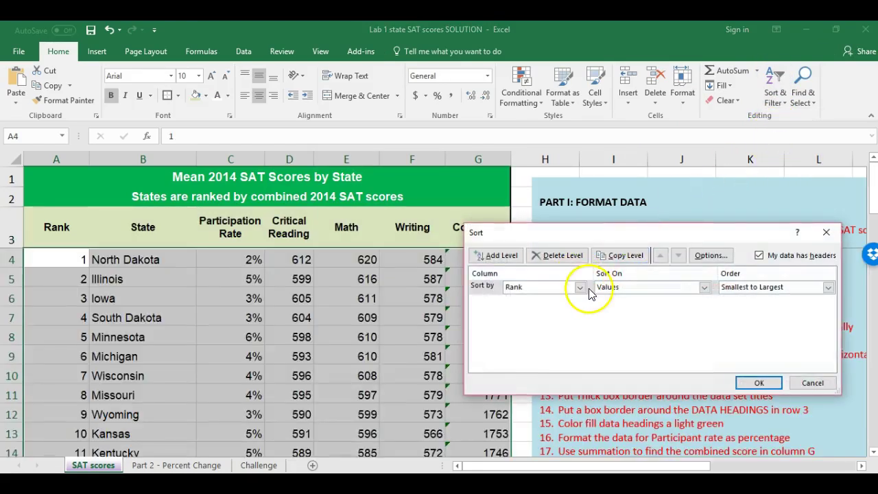
{"action": "left_click", "coordinate": [580, 287]}
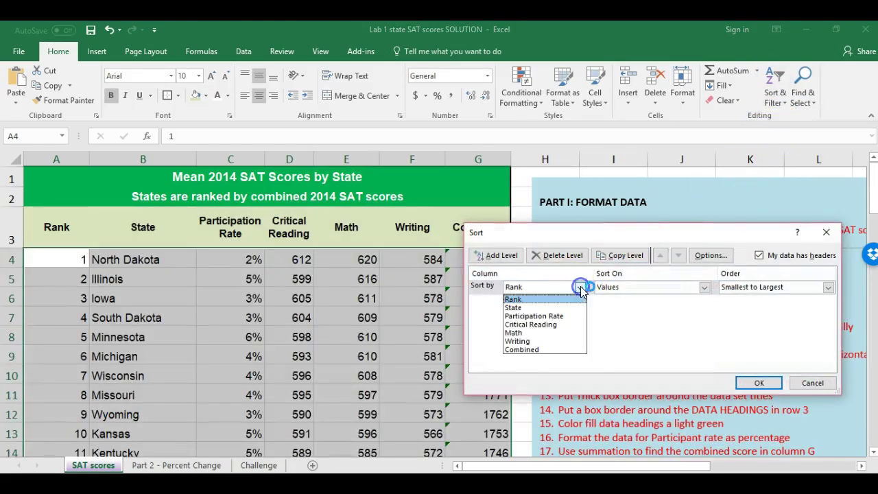
{"action": "left_click", "coordinate": [561, 349]}
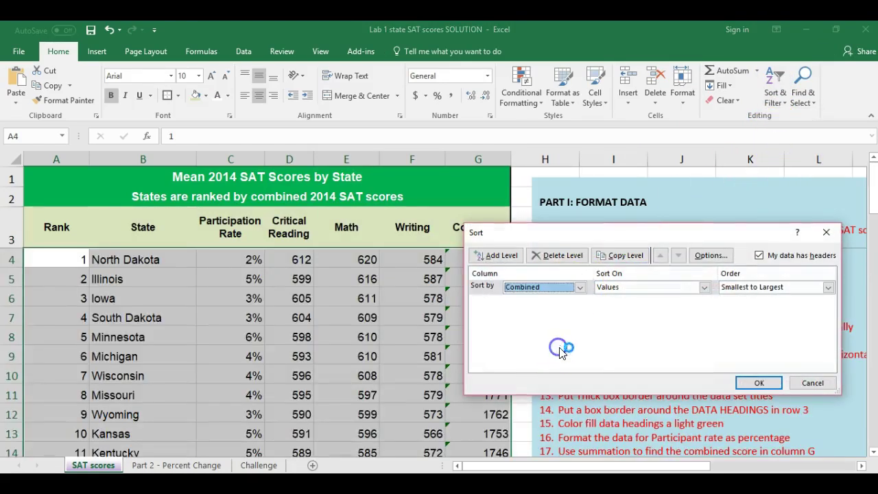
{"action": "left_click", "coordinate": [828, 287]}
{"action": "left_click", "coordinate": [819, 305]}
{"action": "left_click", "coordinate": [758, 382]}
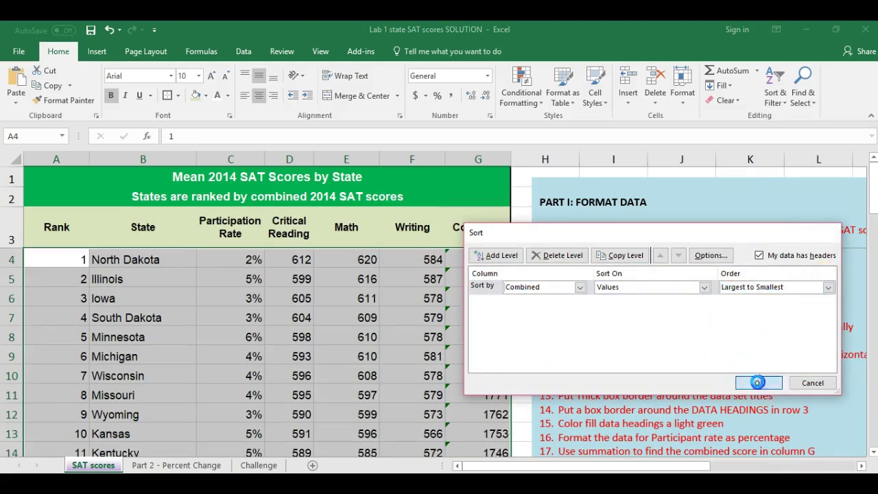